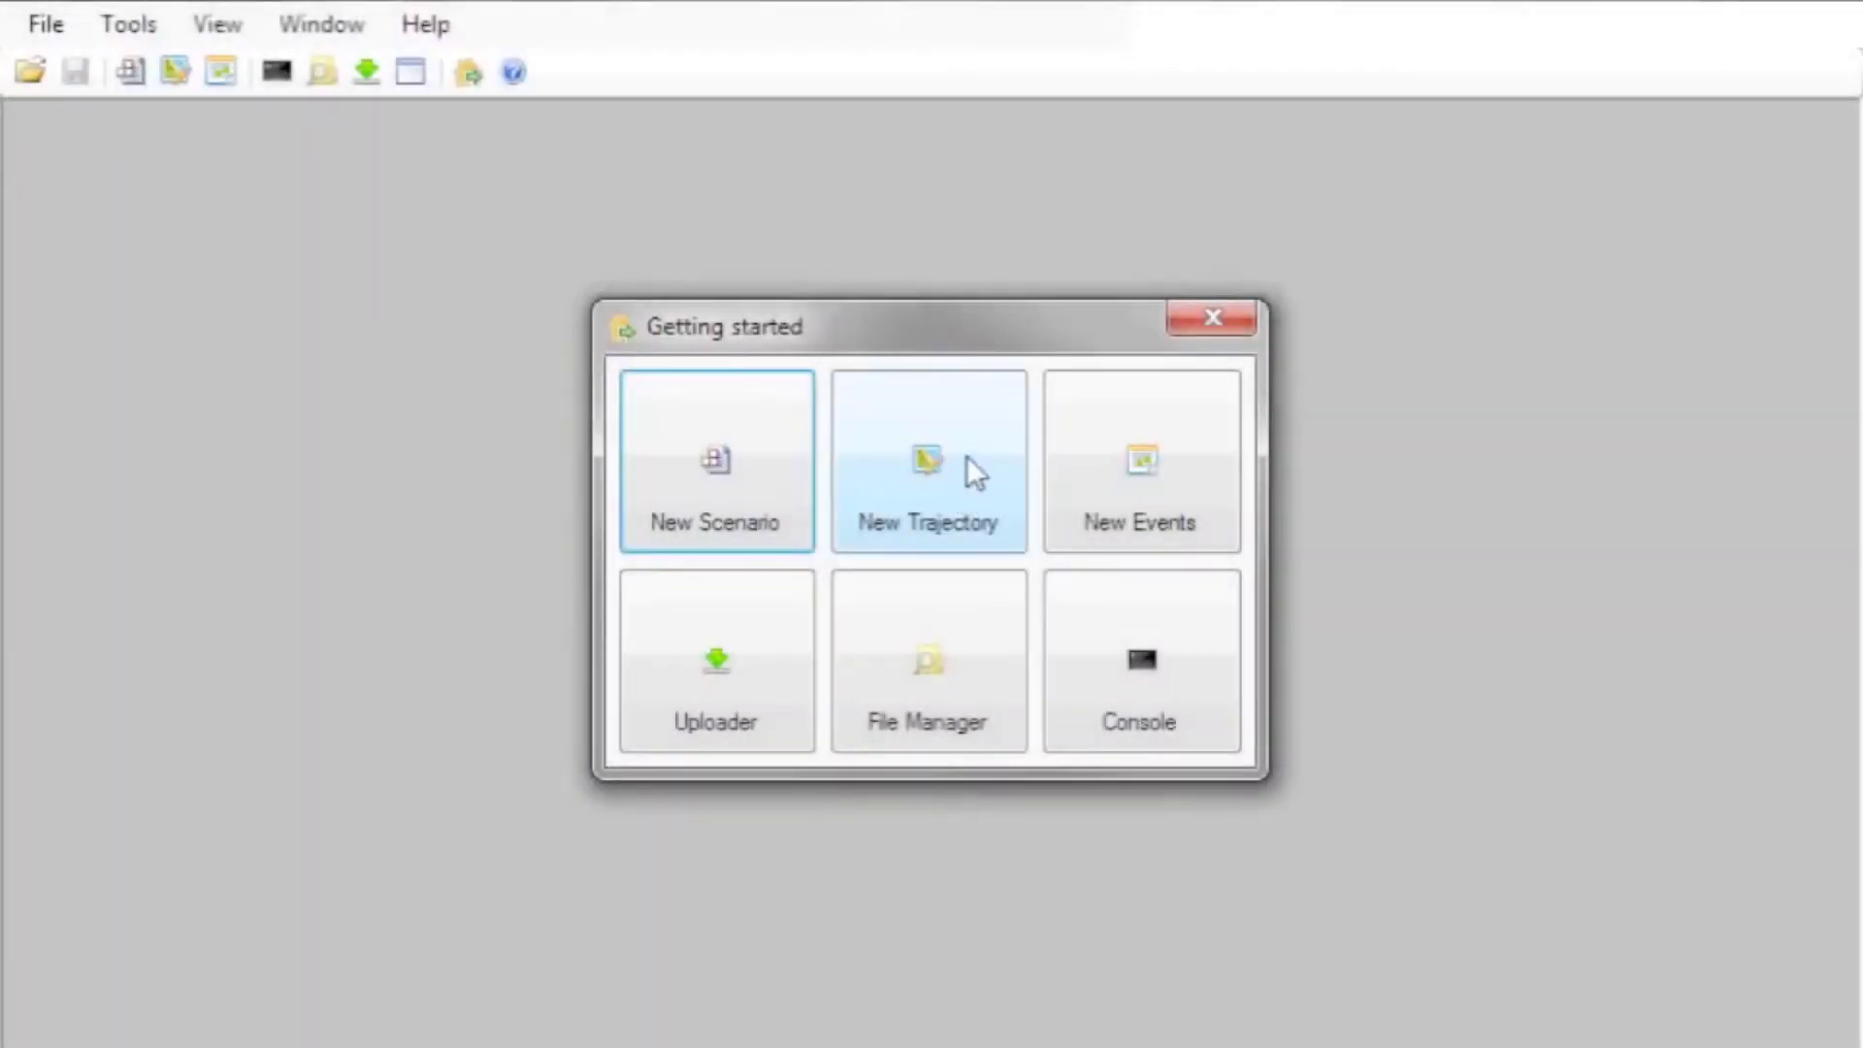
# Step: Create a new trajectory in a maximized editor showing the Rochester to Syracuse area of New York
pyautogui.click(977, 471)
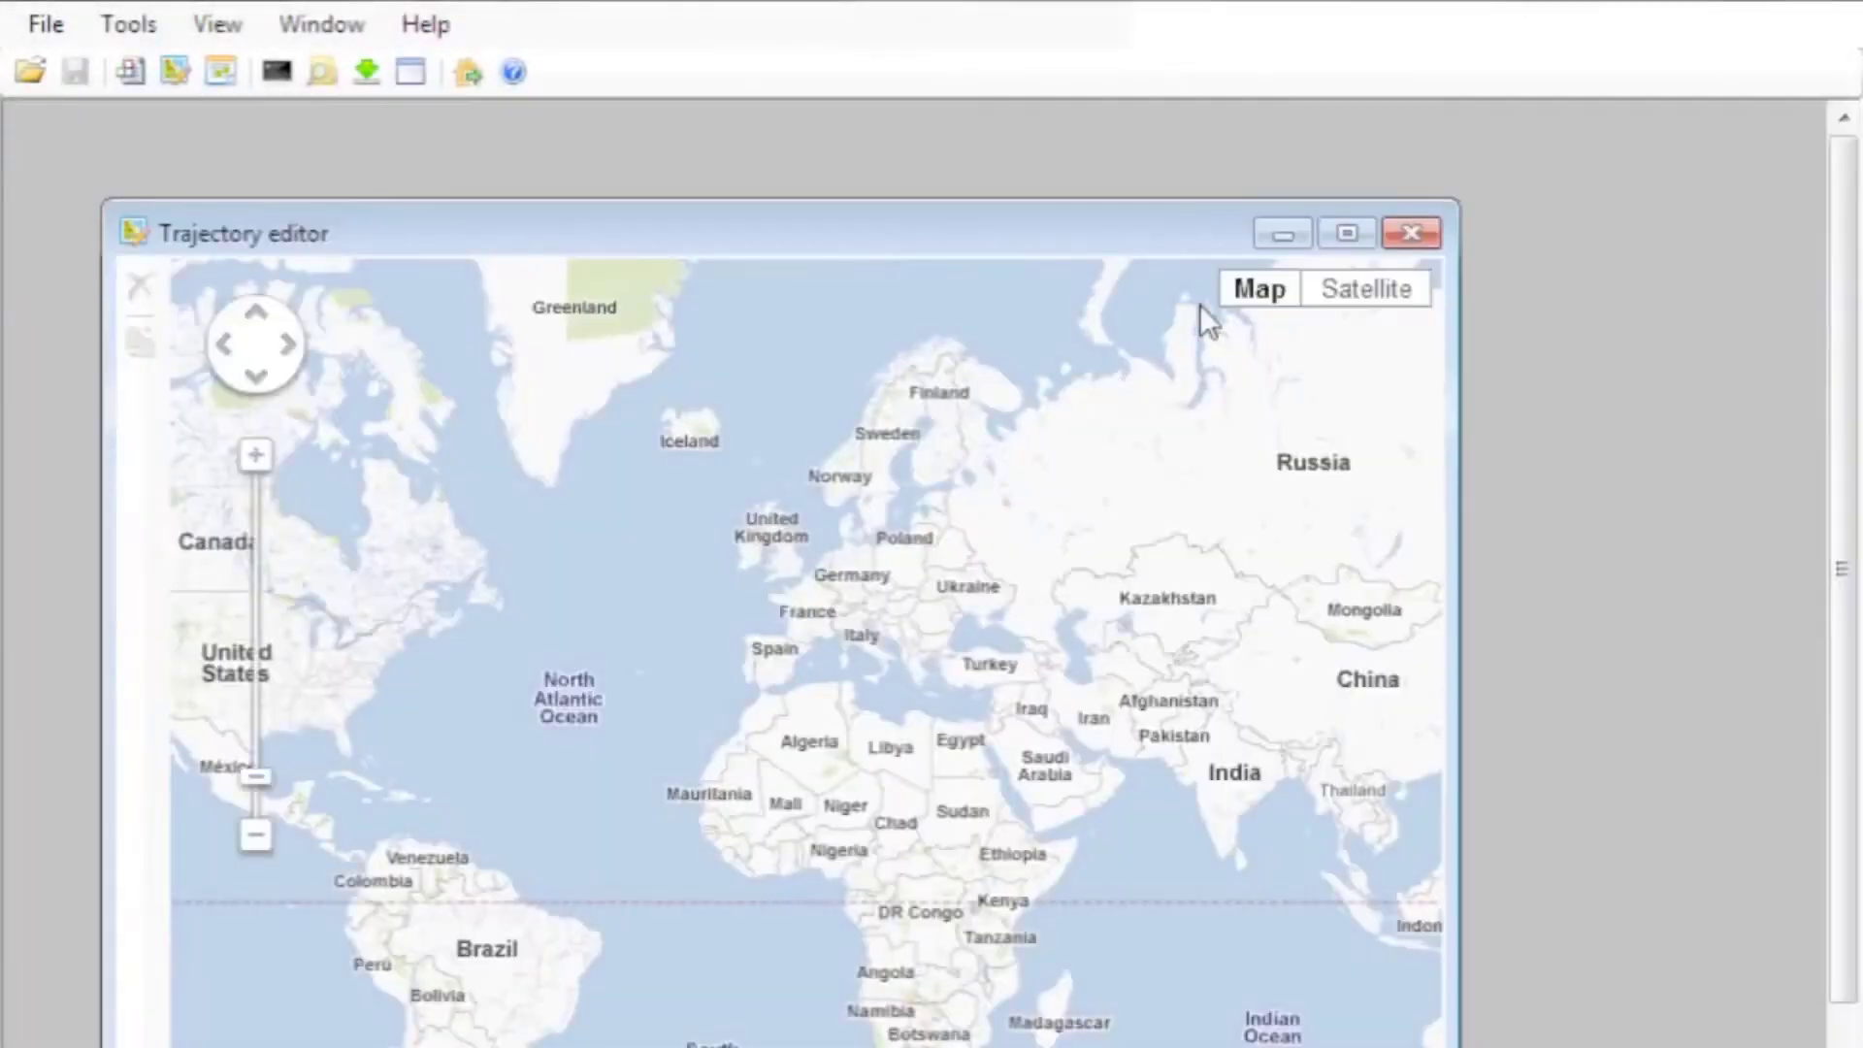
pyautogui.click(1365, 231)
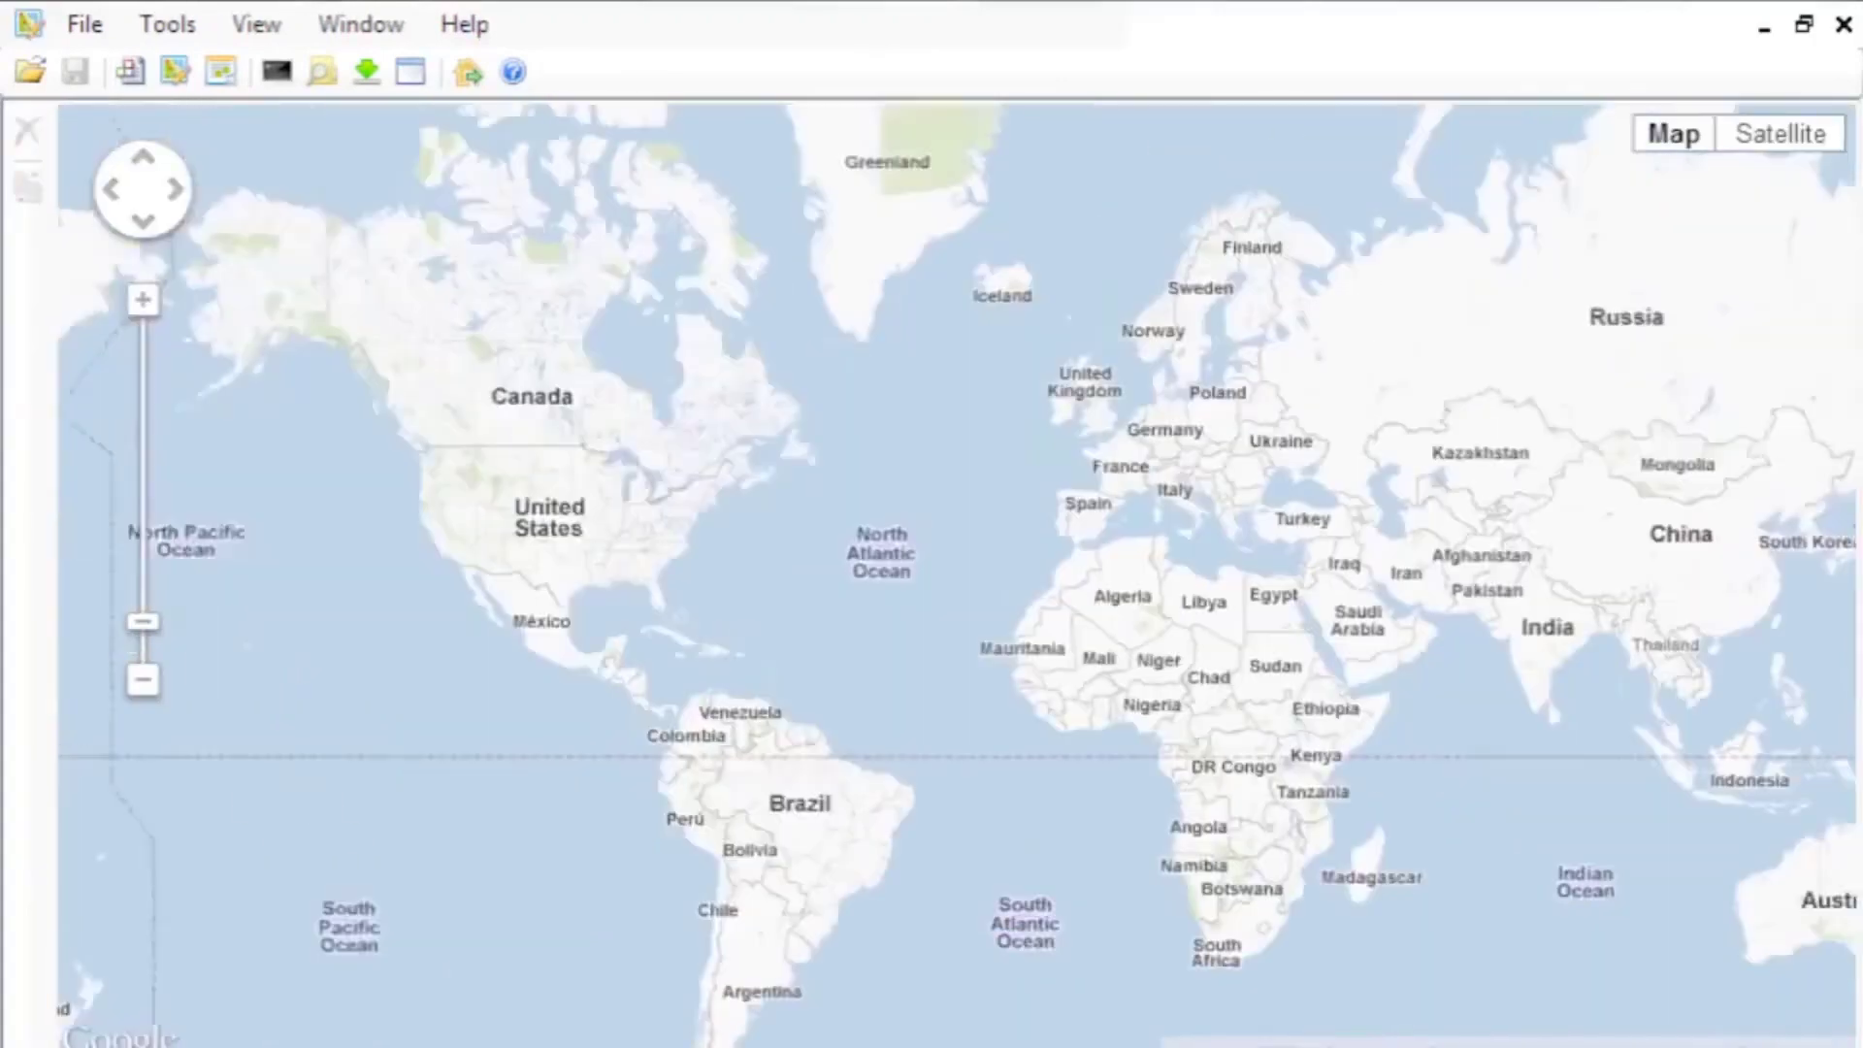
pyautogui.scroll(2, 934, 578)
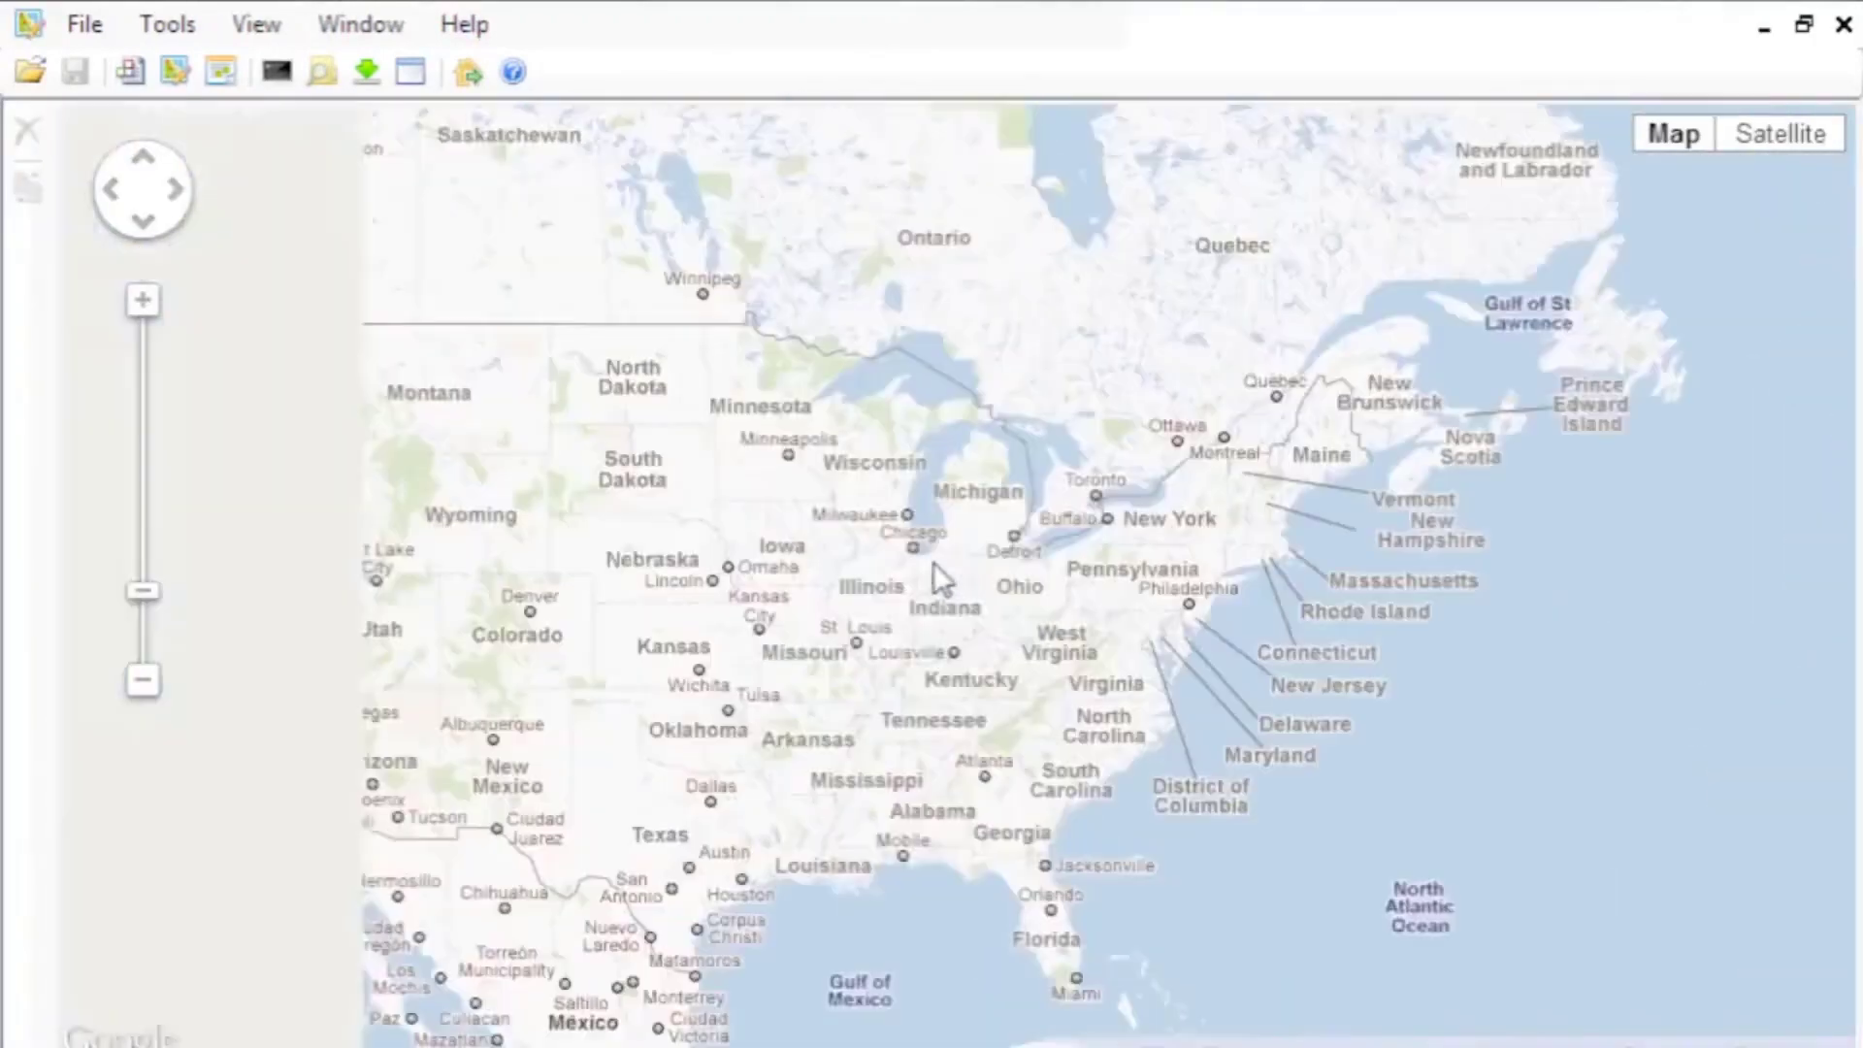
pyautogui.scroll(3, 1009, 545)
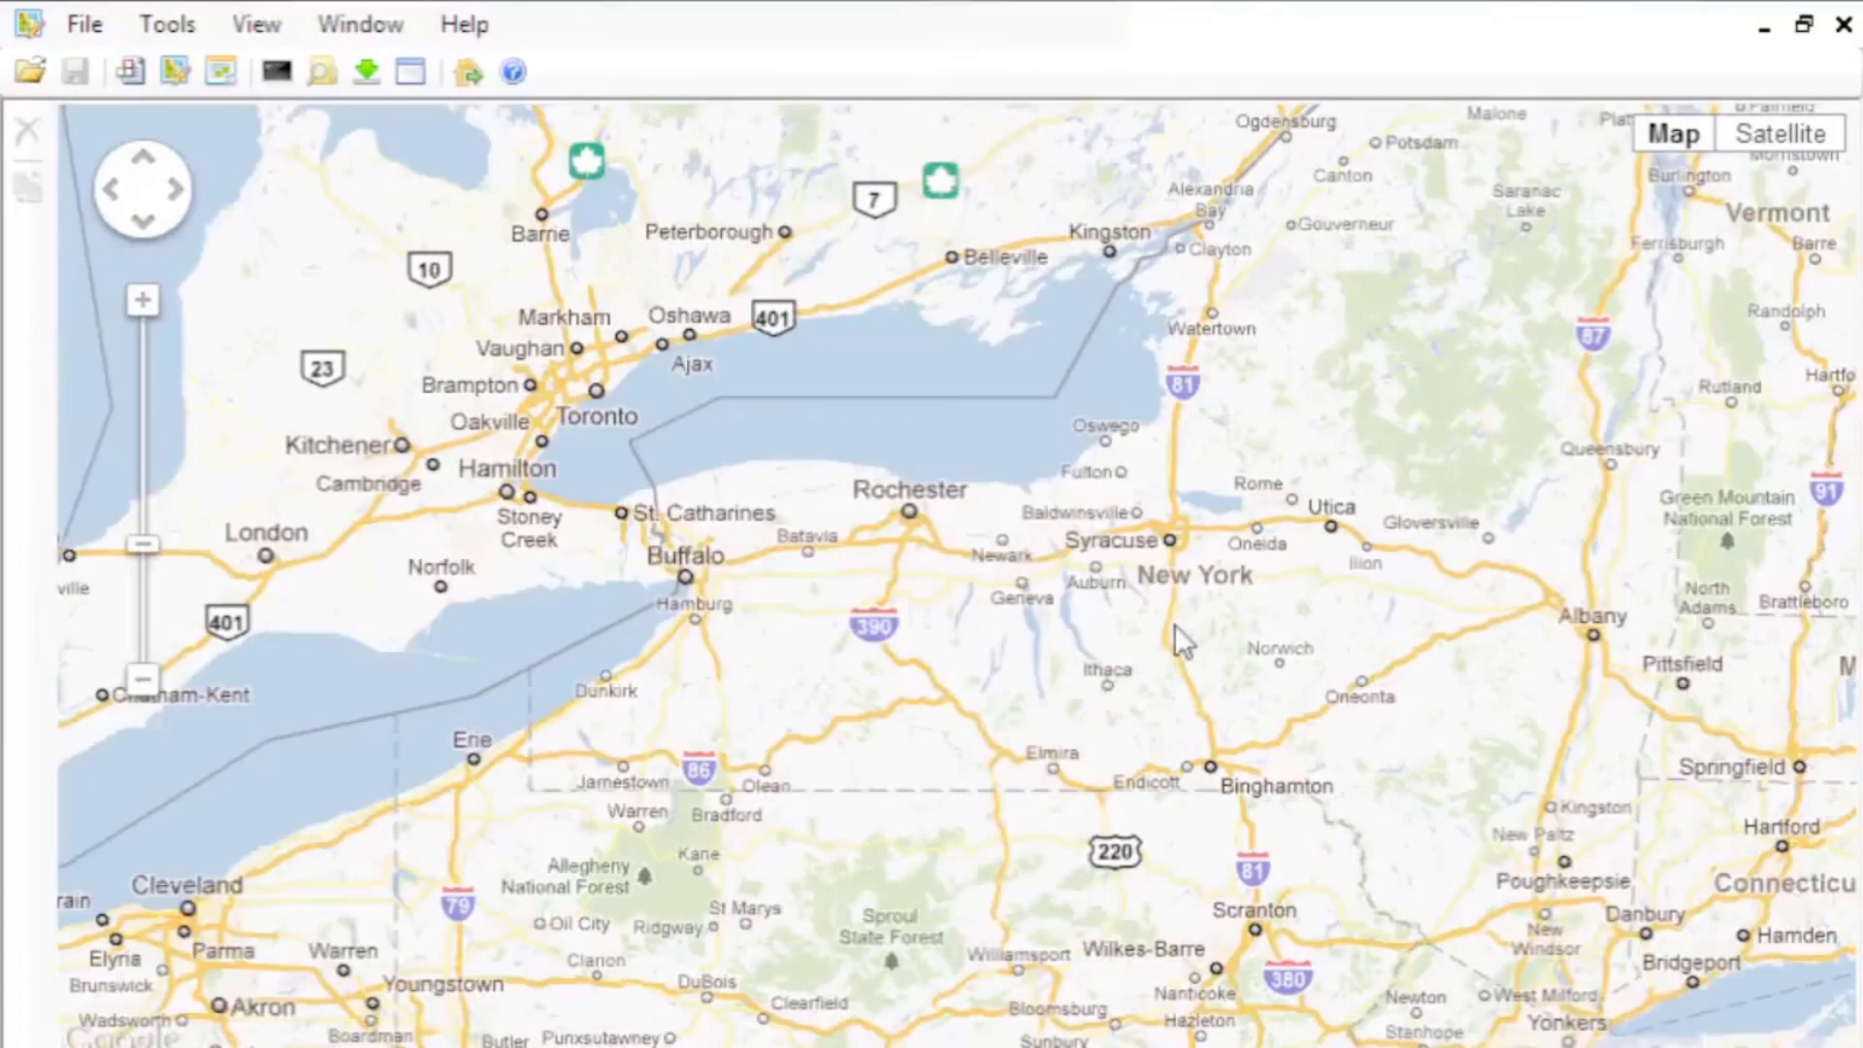
pyautogui.moveTo(1174, 625); pyautogui.dragTo(1035, 674)
pyautogui.scroll(1, 850, 662)
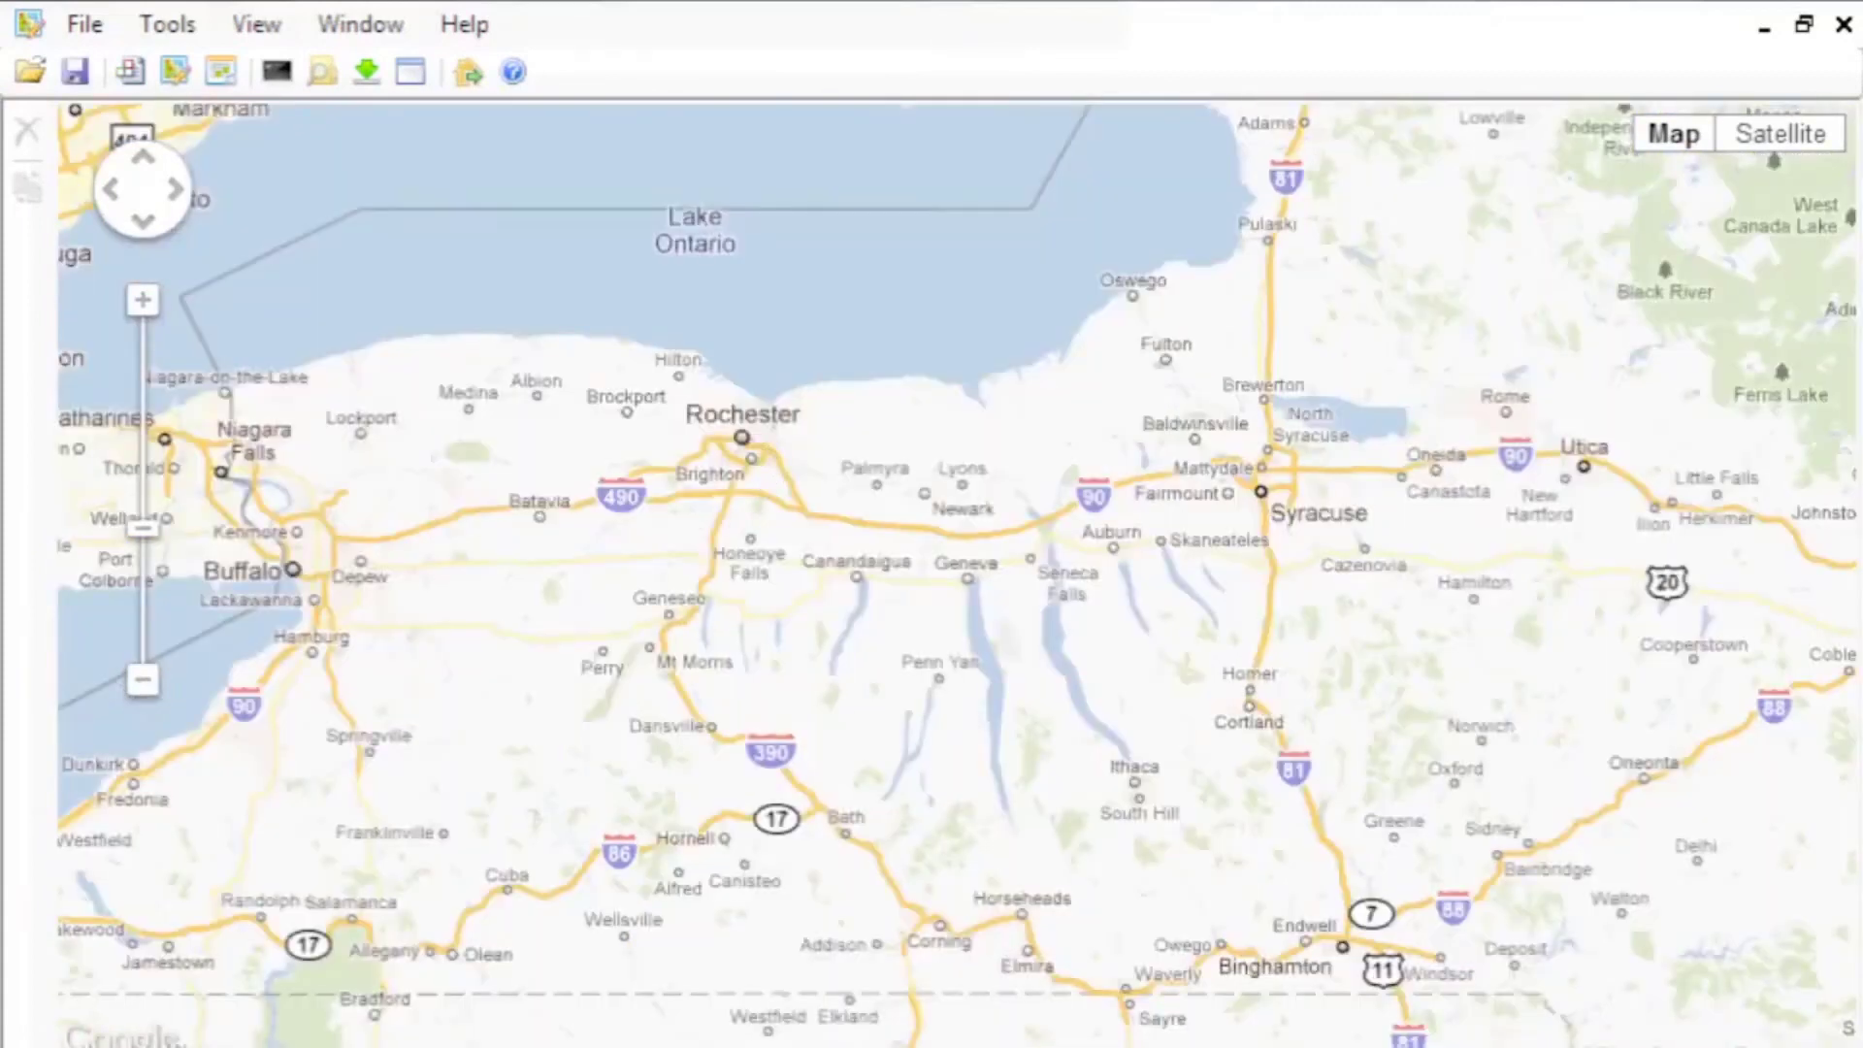
# Step: Plot the trajectory's waypoints along the highway from Rochester, southeast to Interstate 90 and east to Syracuse
pyautogui.click(746, 437)
pyautogui.click(763, 446)
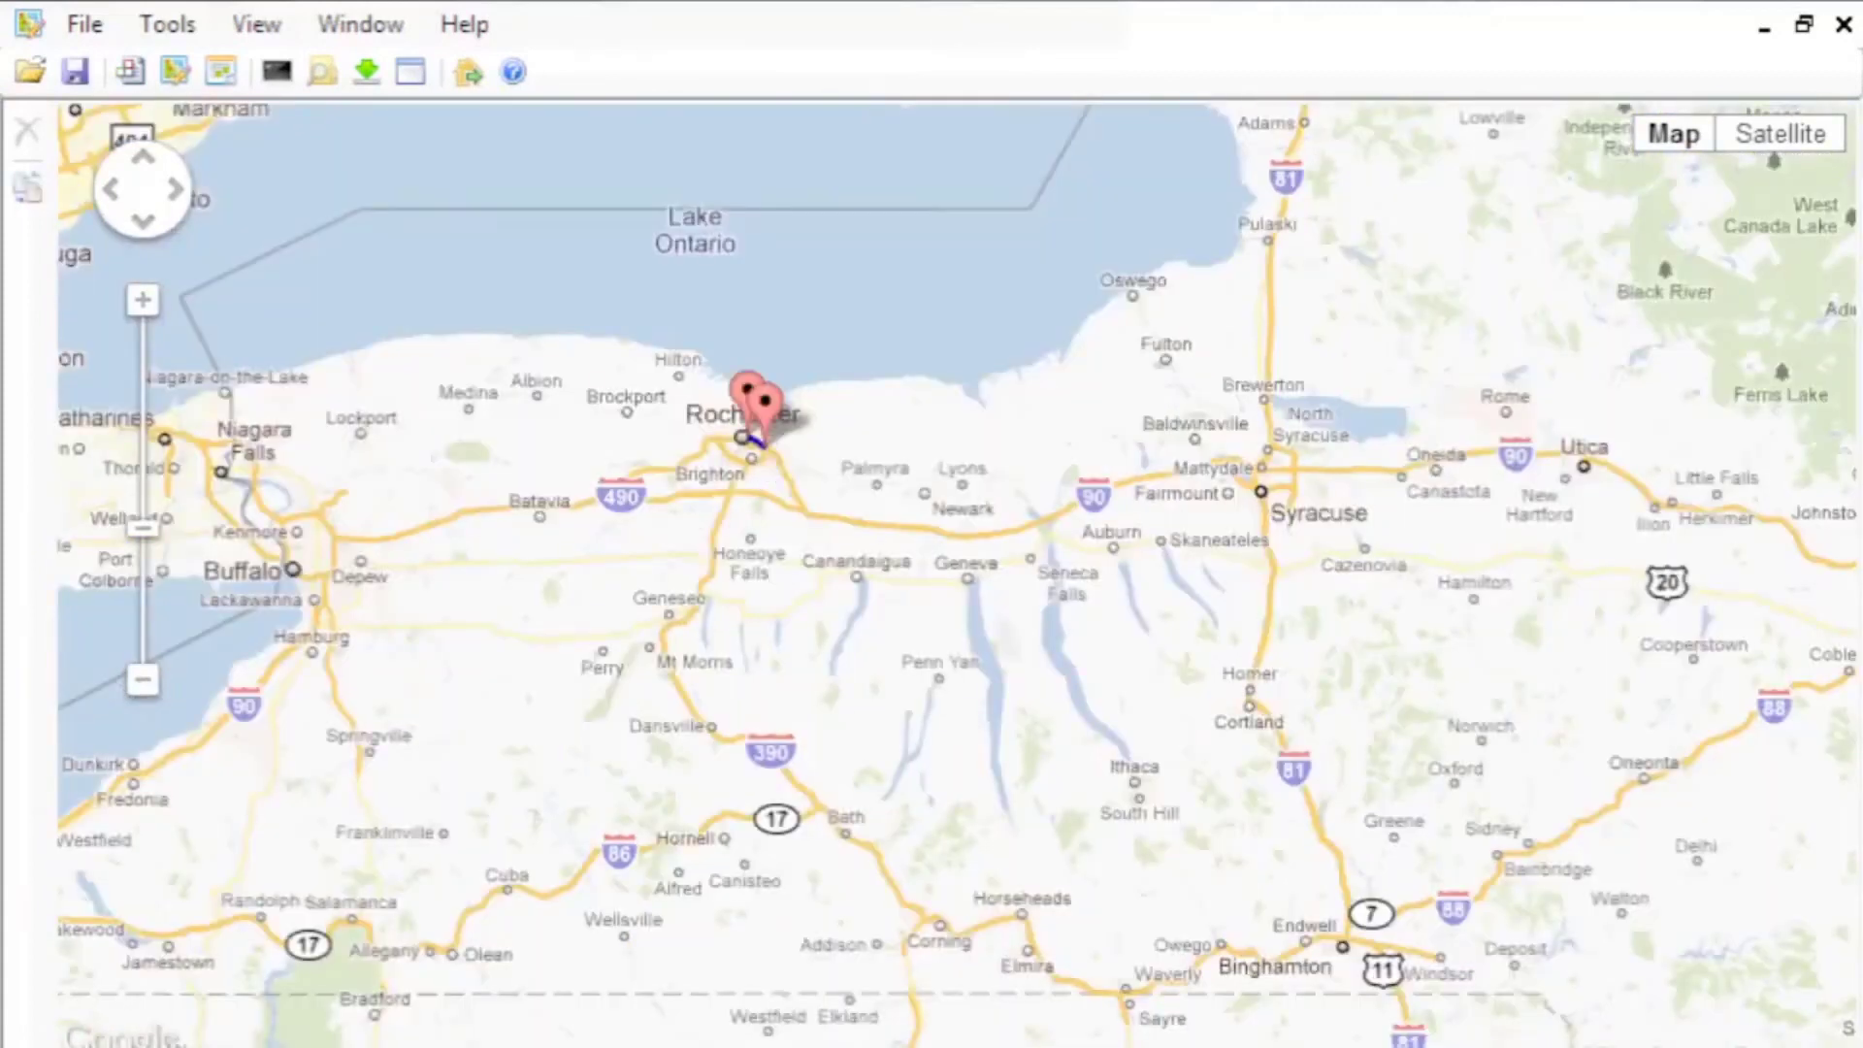
pyautogui.click(783, 469)
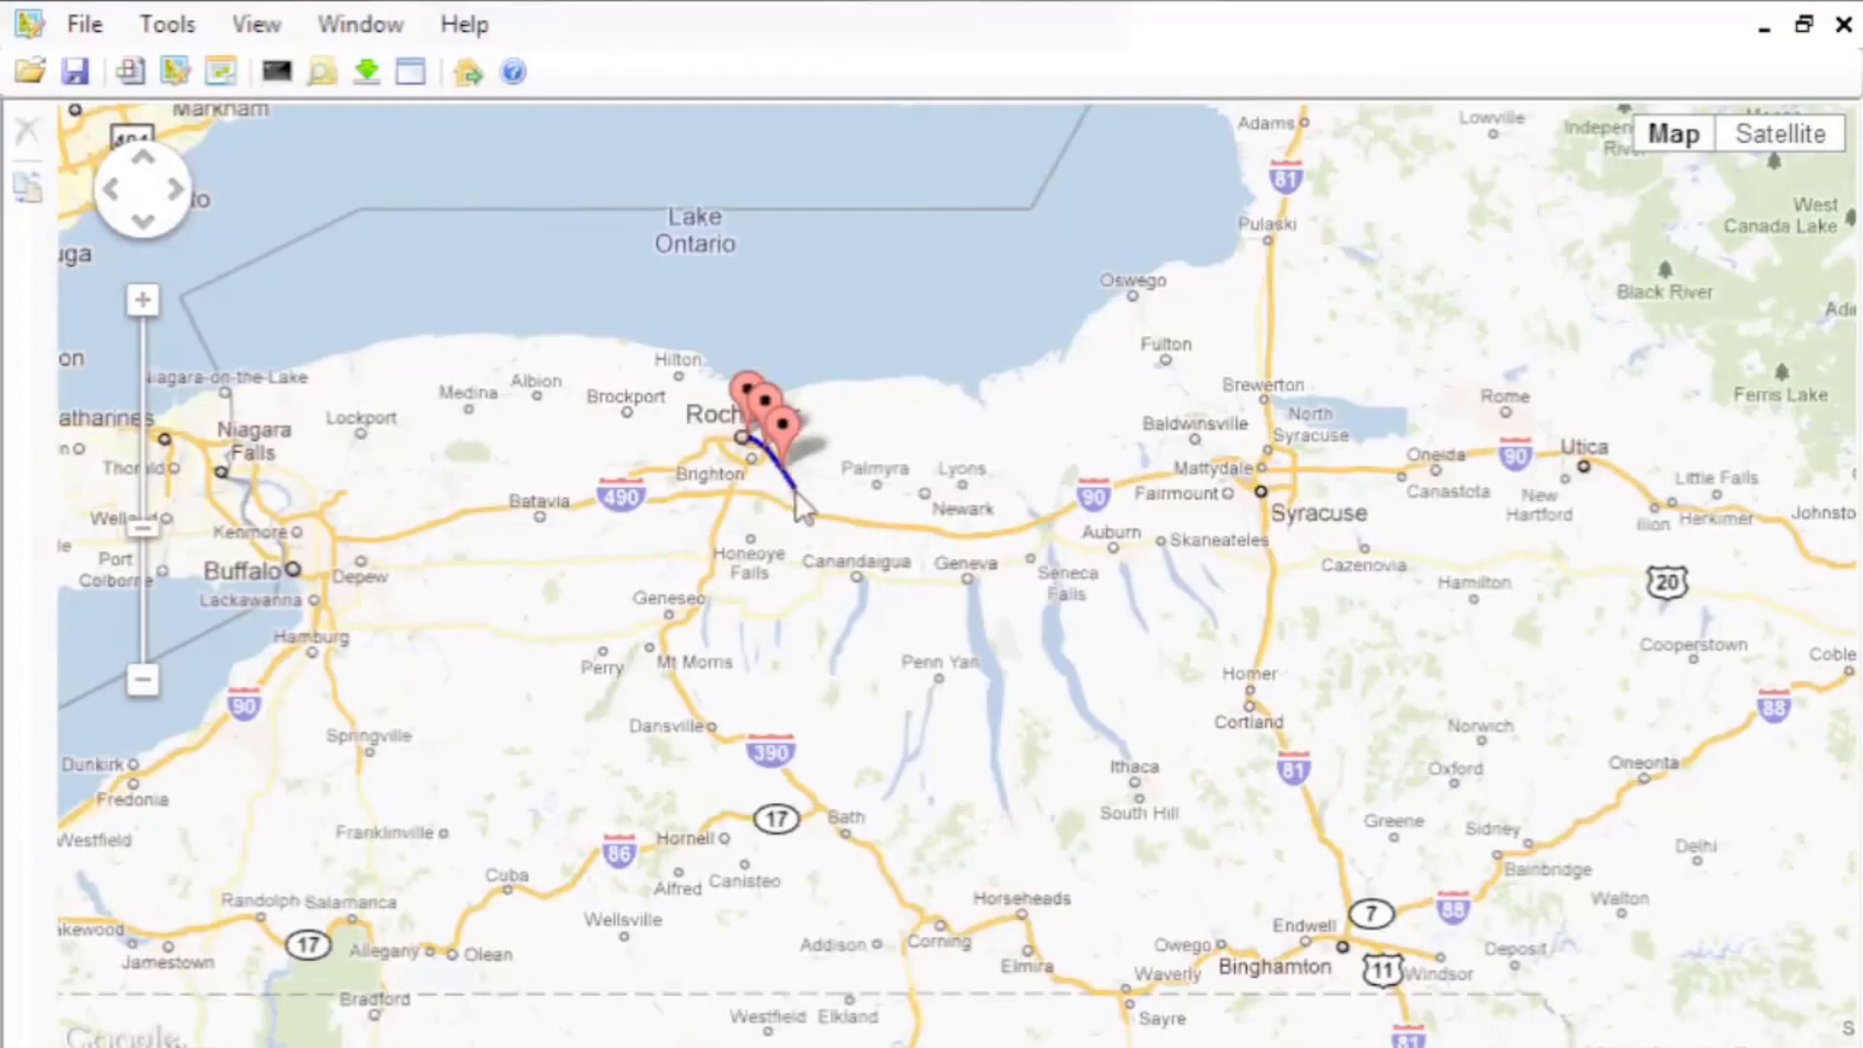
pyautogui.click(794, 487)
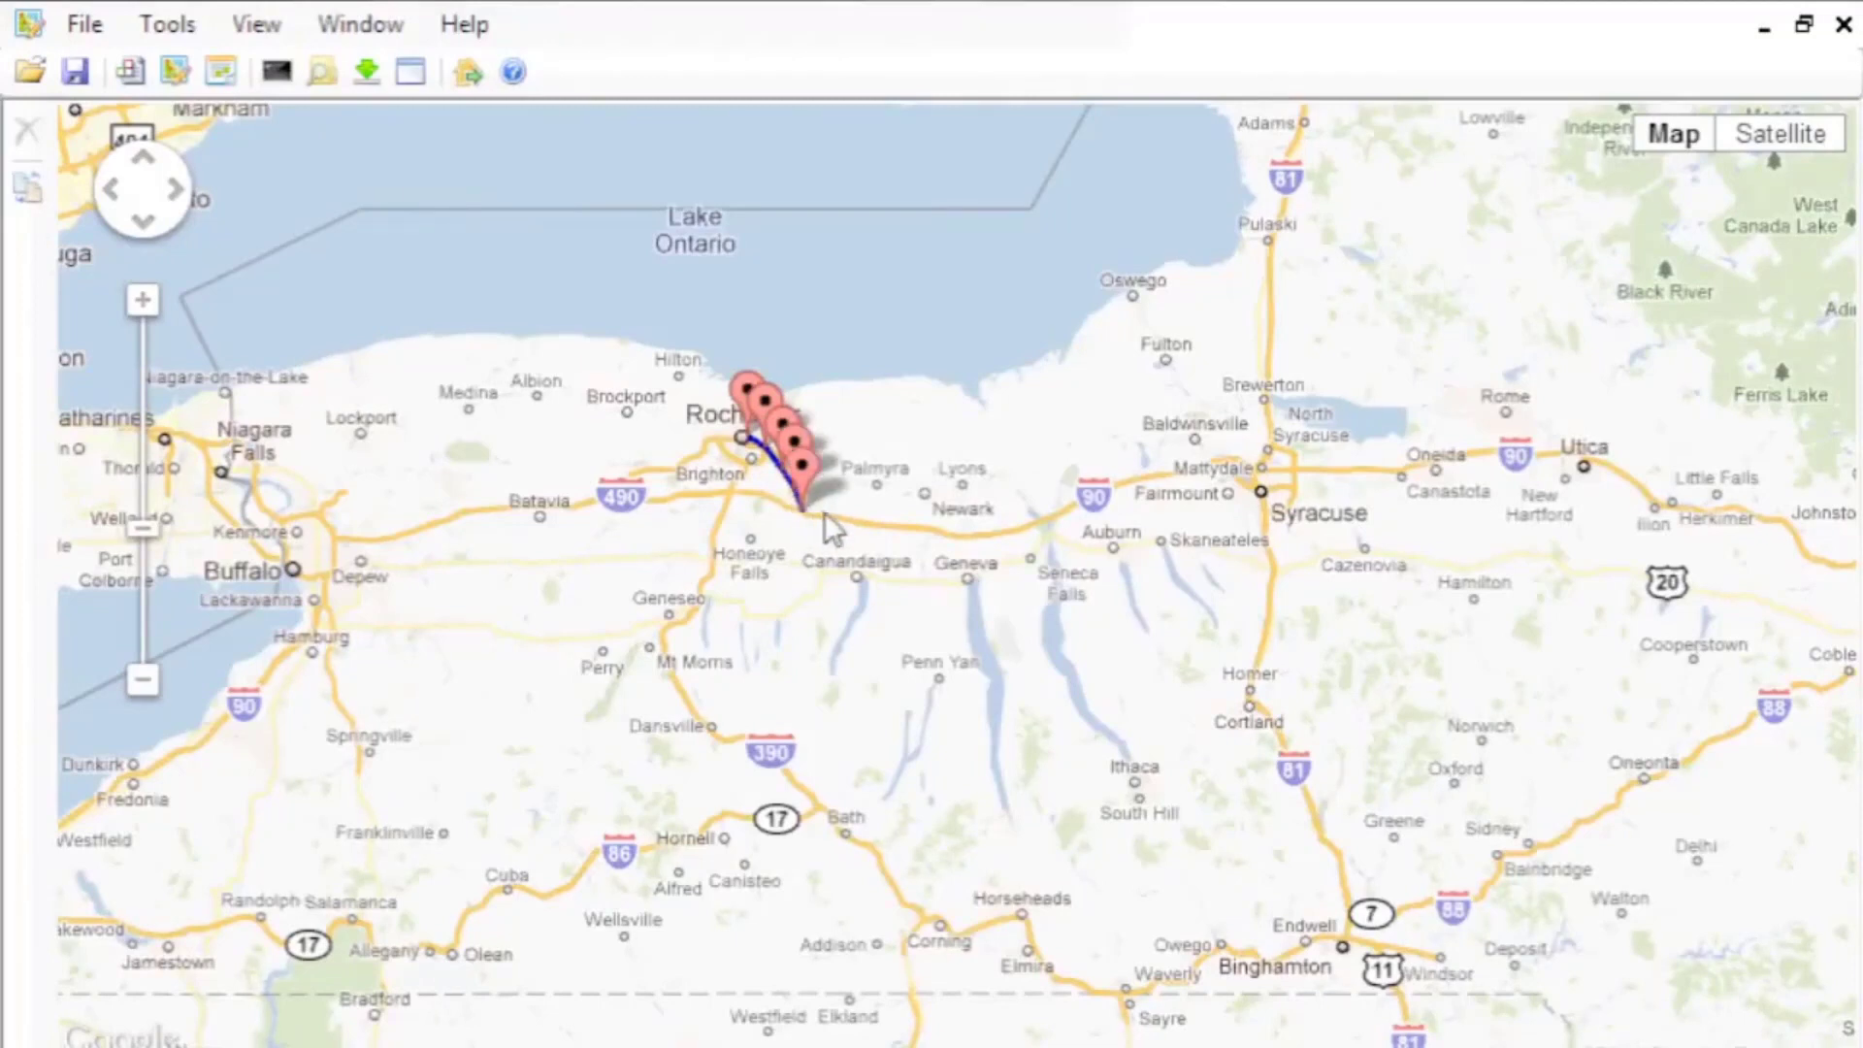
pyautogui.click(824, 513)
pyautogui.click(861, 522)
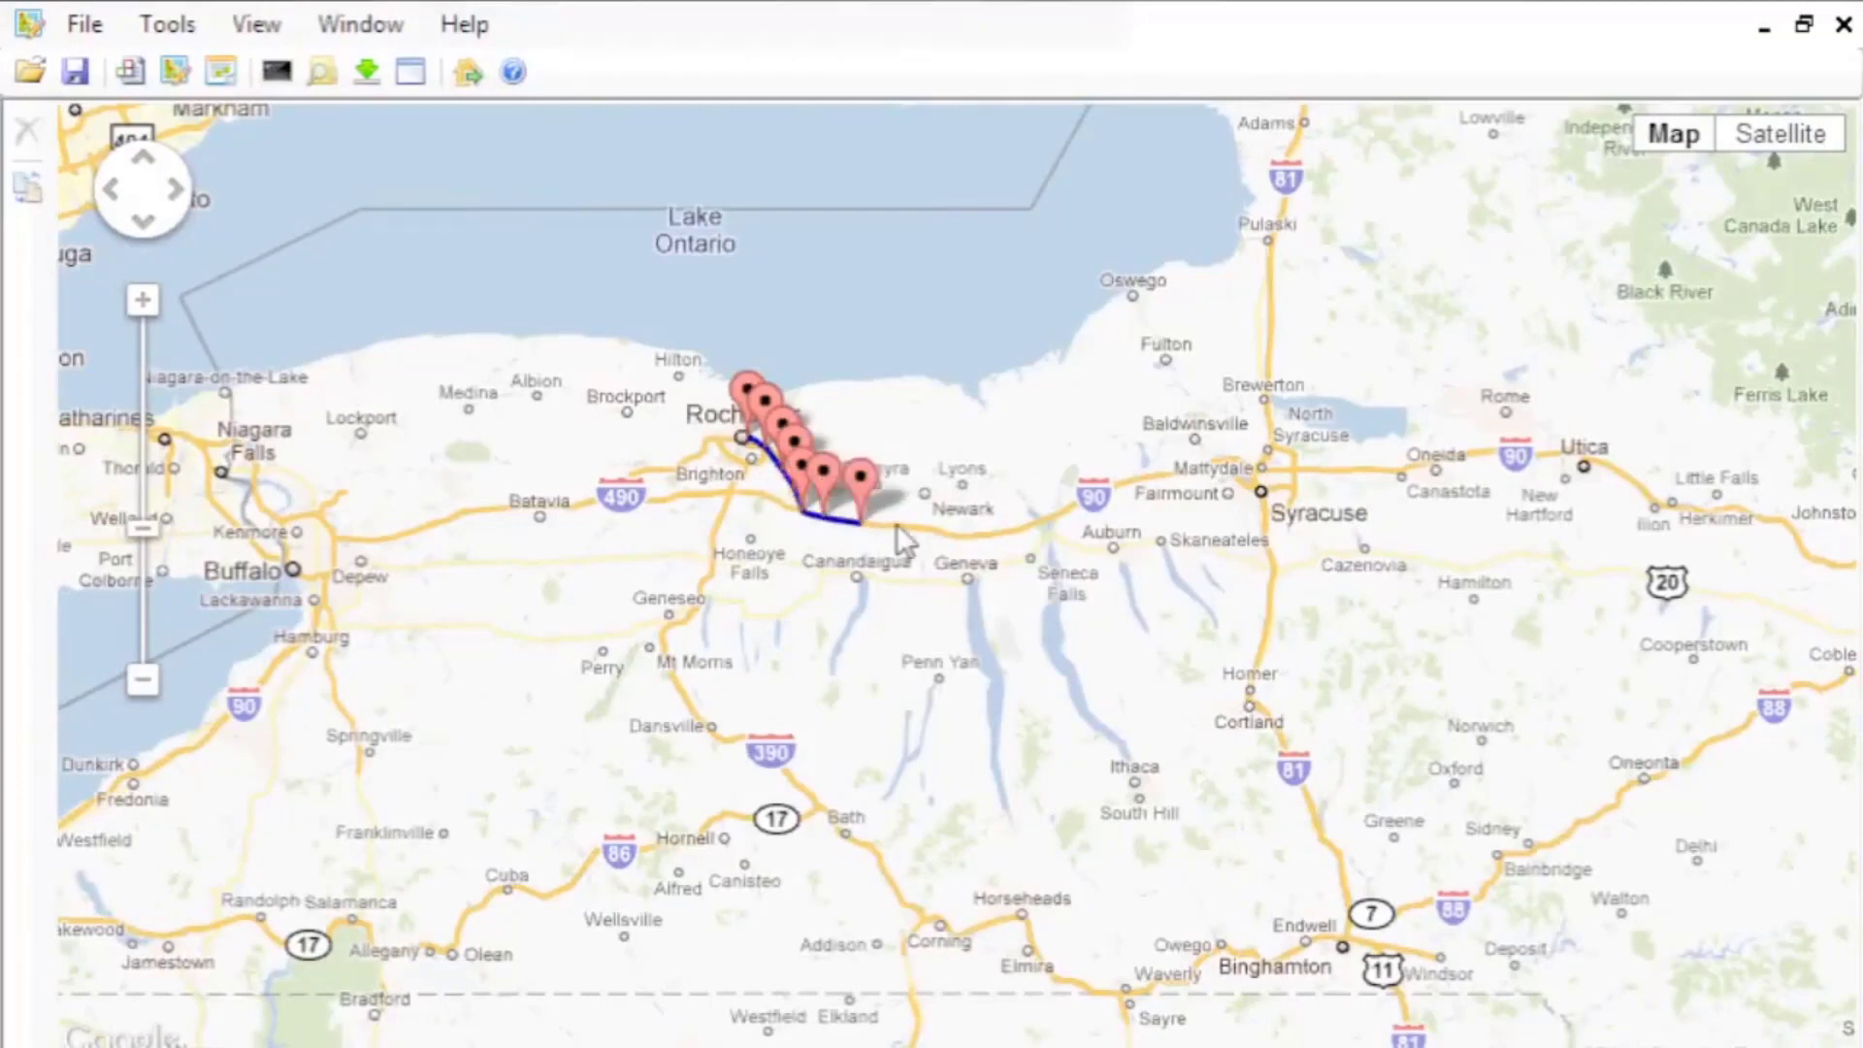
pyautogui.click(895, 527)
pyautogui.click(930, 531)
pyautogui.click(964, 536)
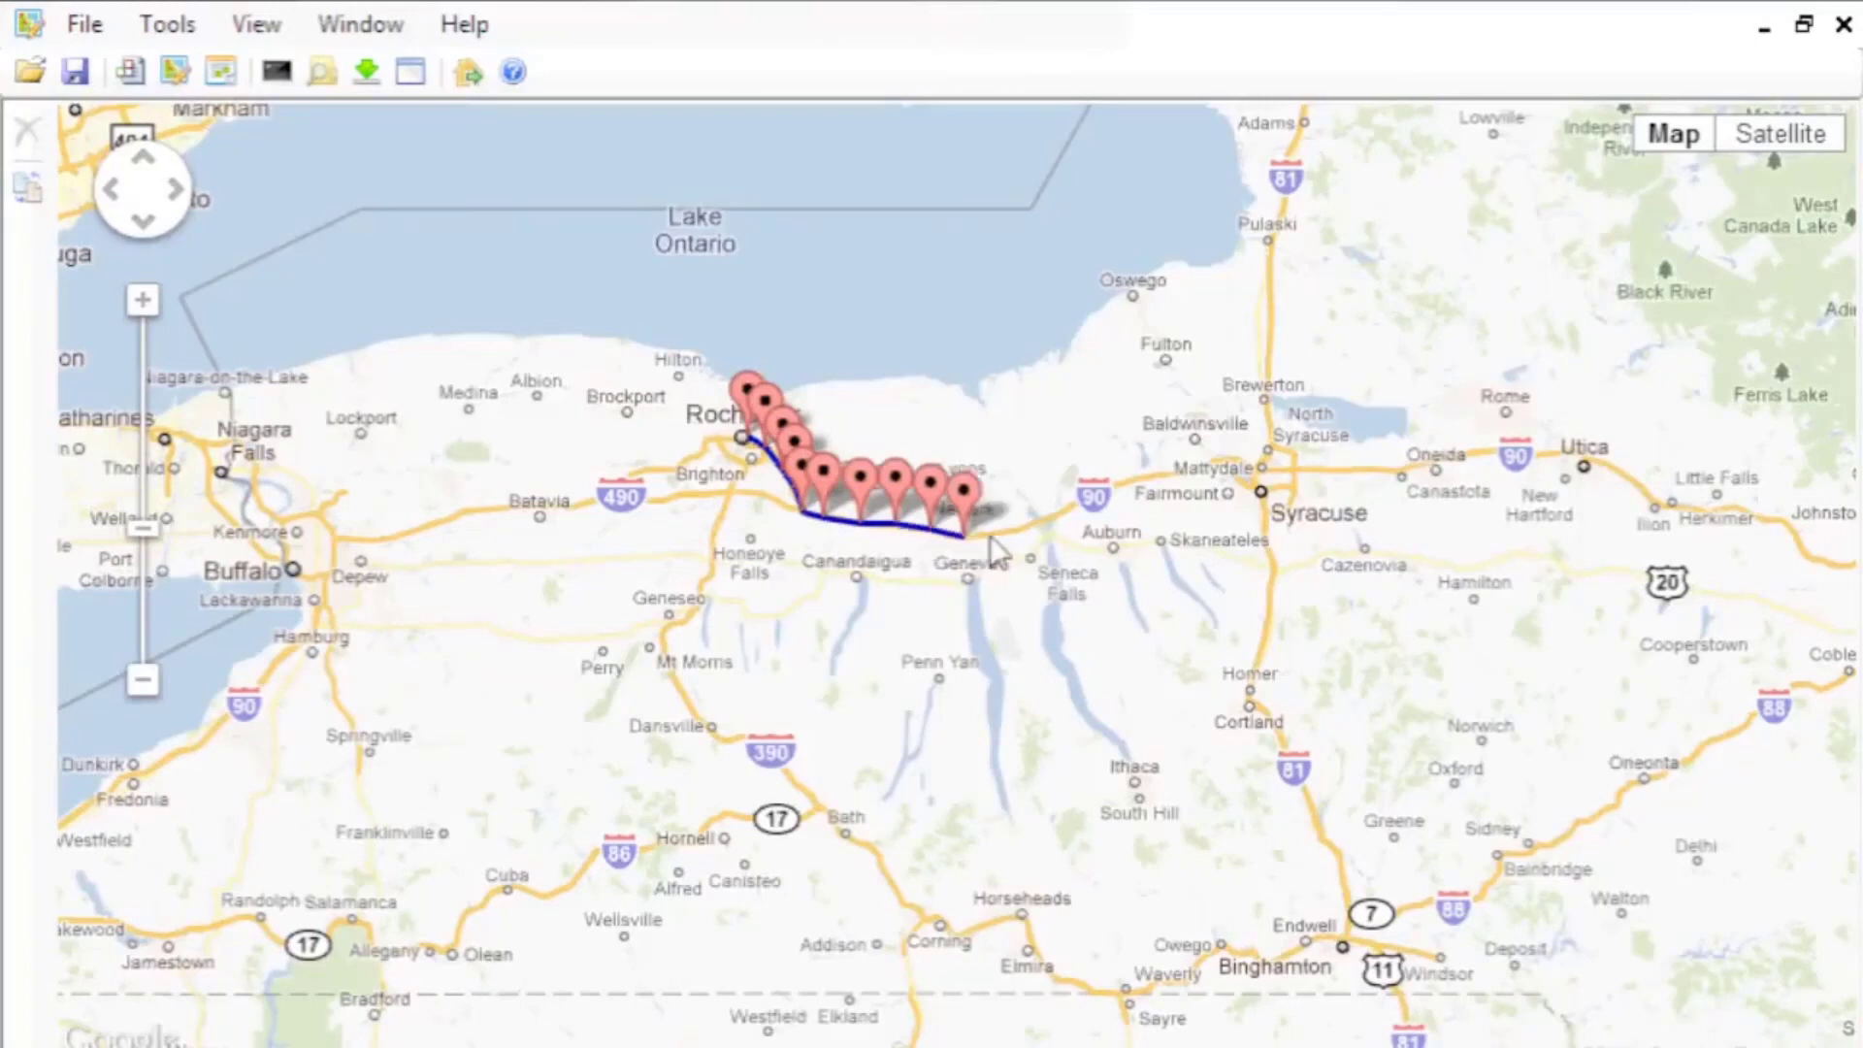
pyautogui.click(1031, 515)
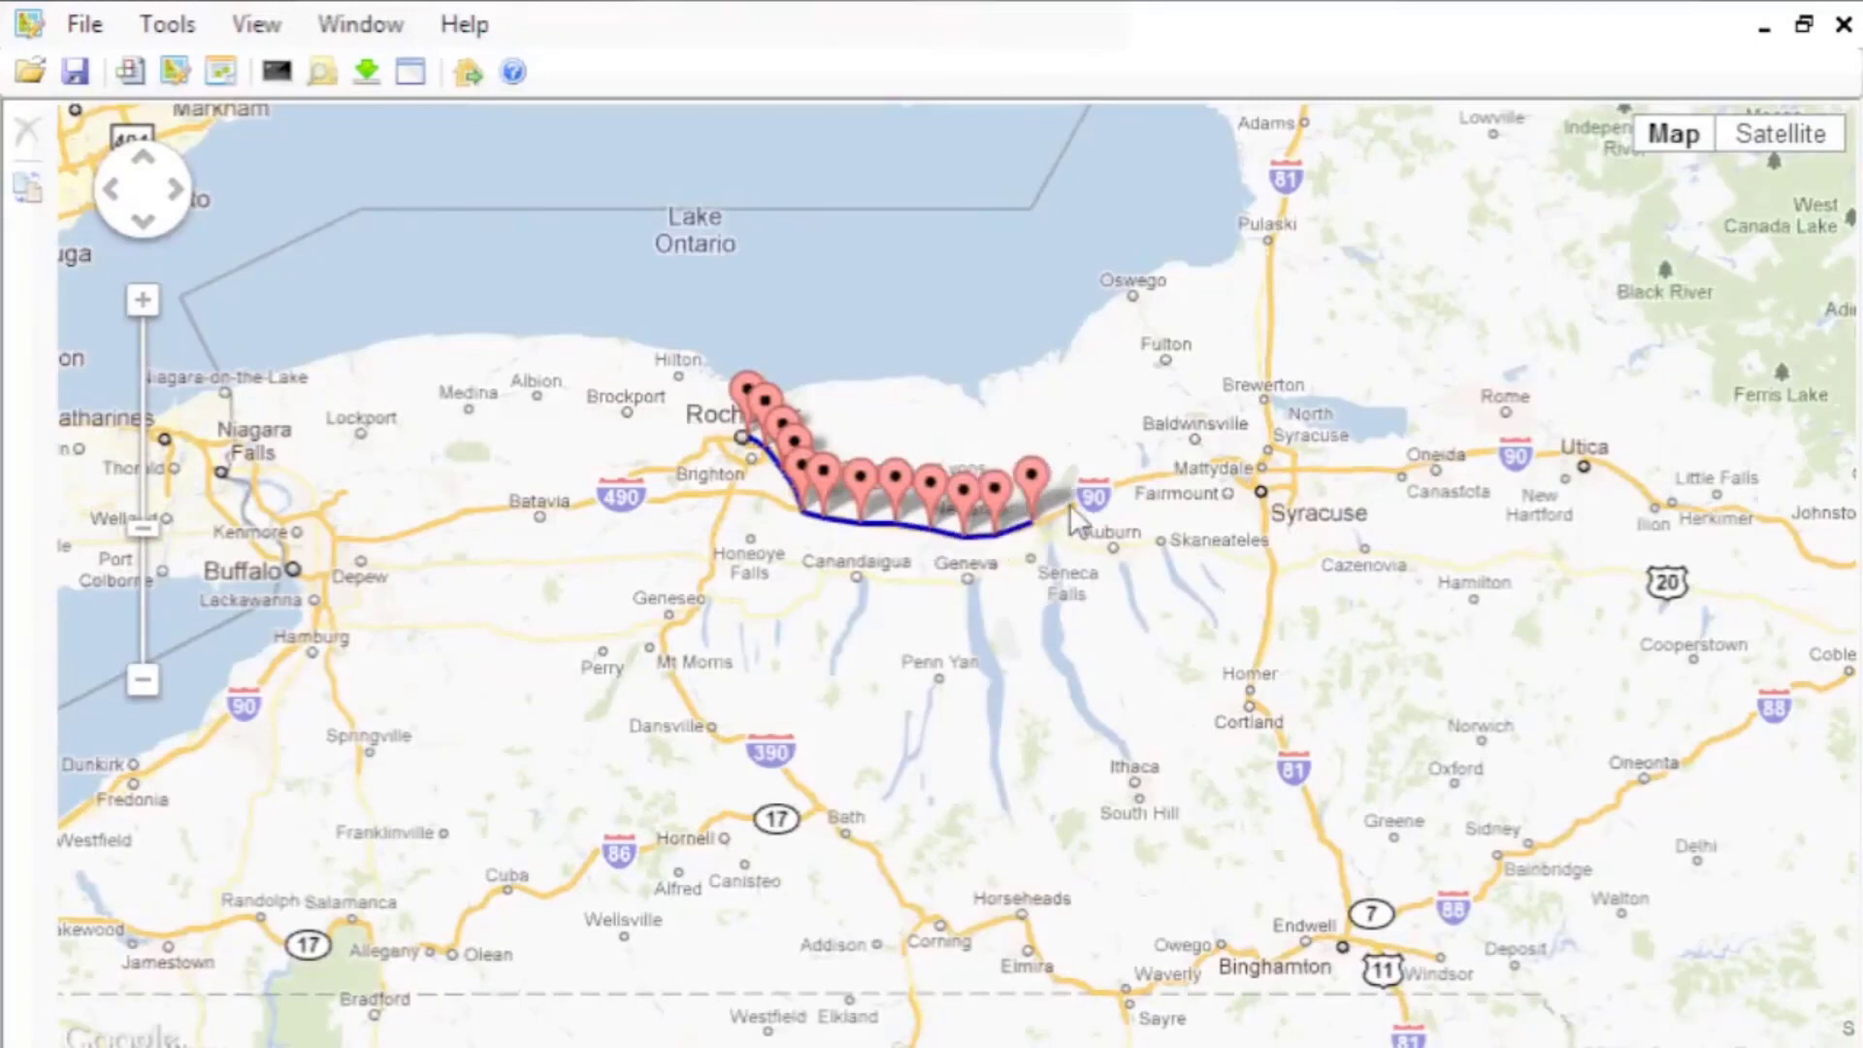
pyautogui.click(1068, 501)
pyautogui.click(1119, 471)
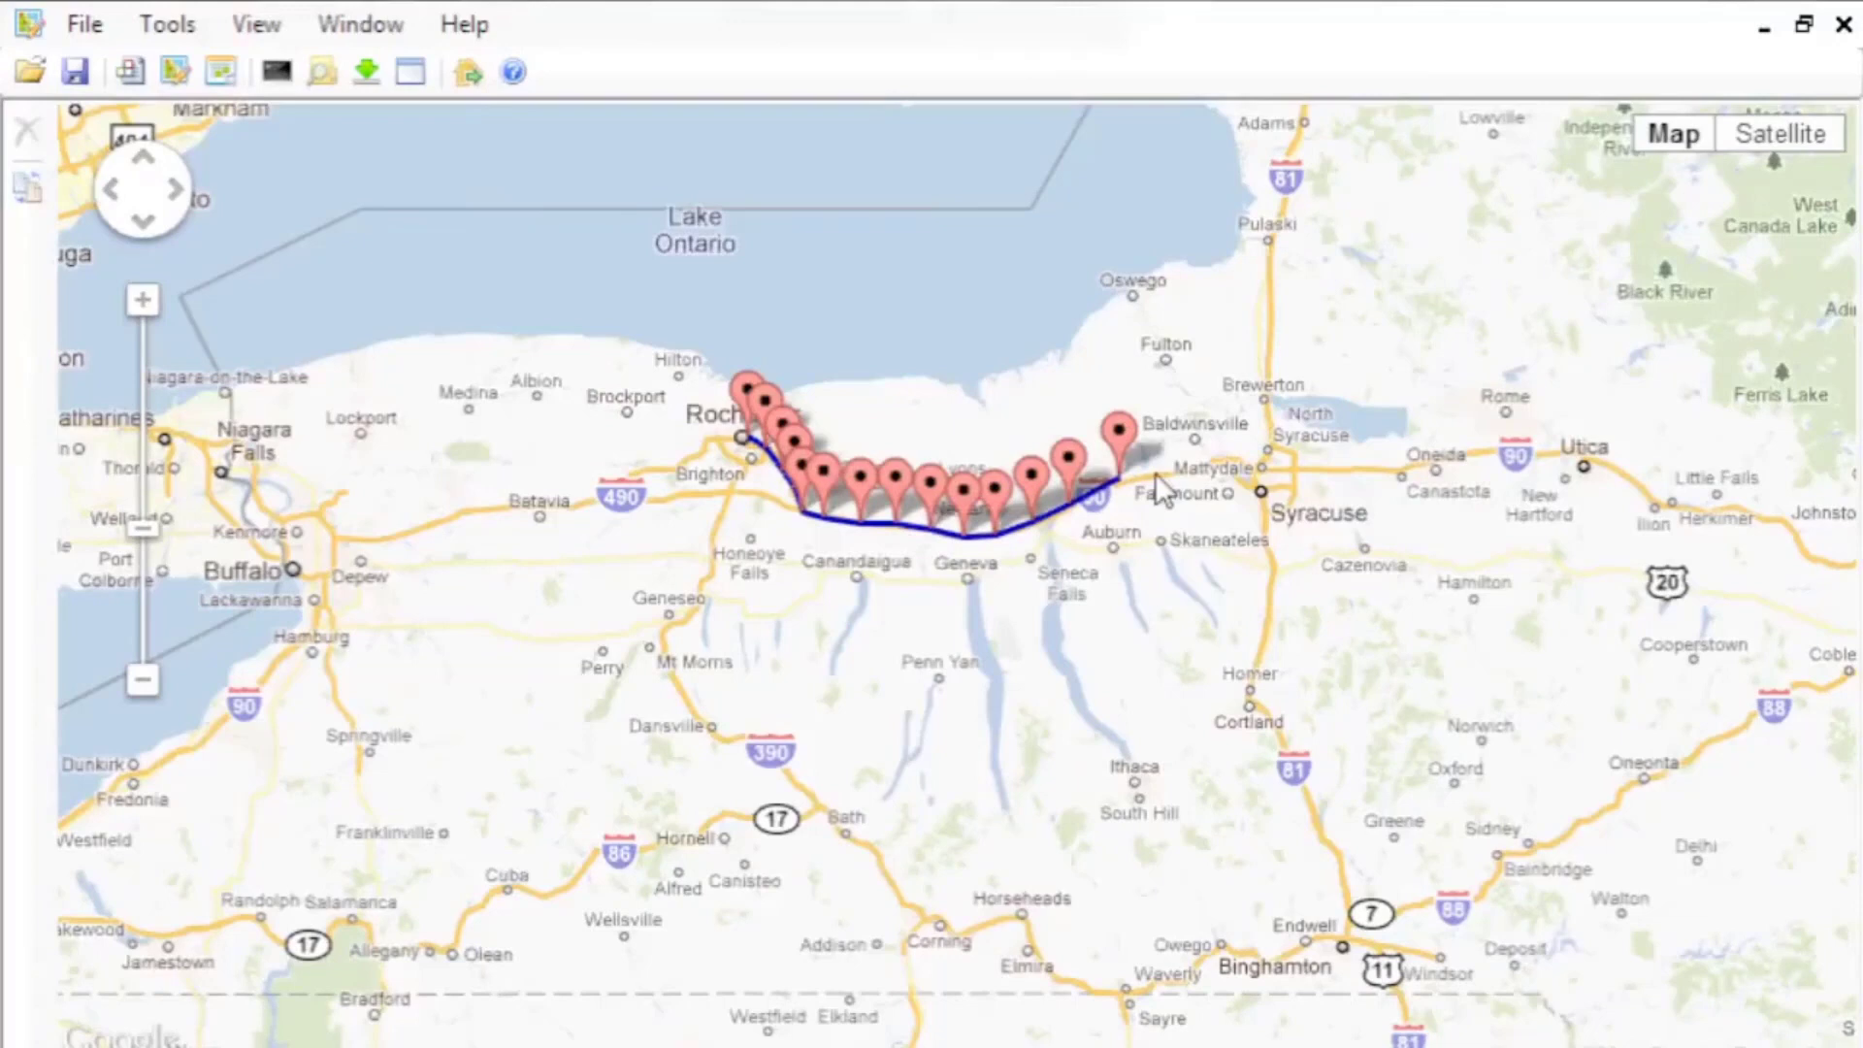
pyautogui.click(1154, 471)
pyautogui.click(1205, 468)
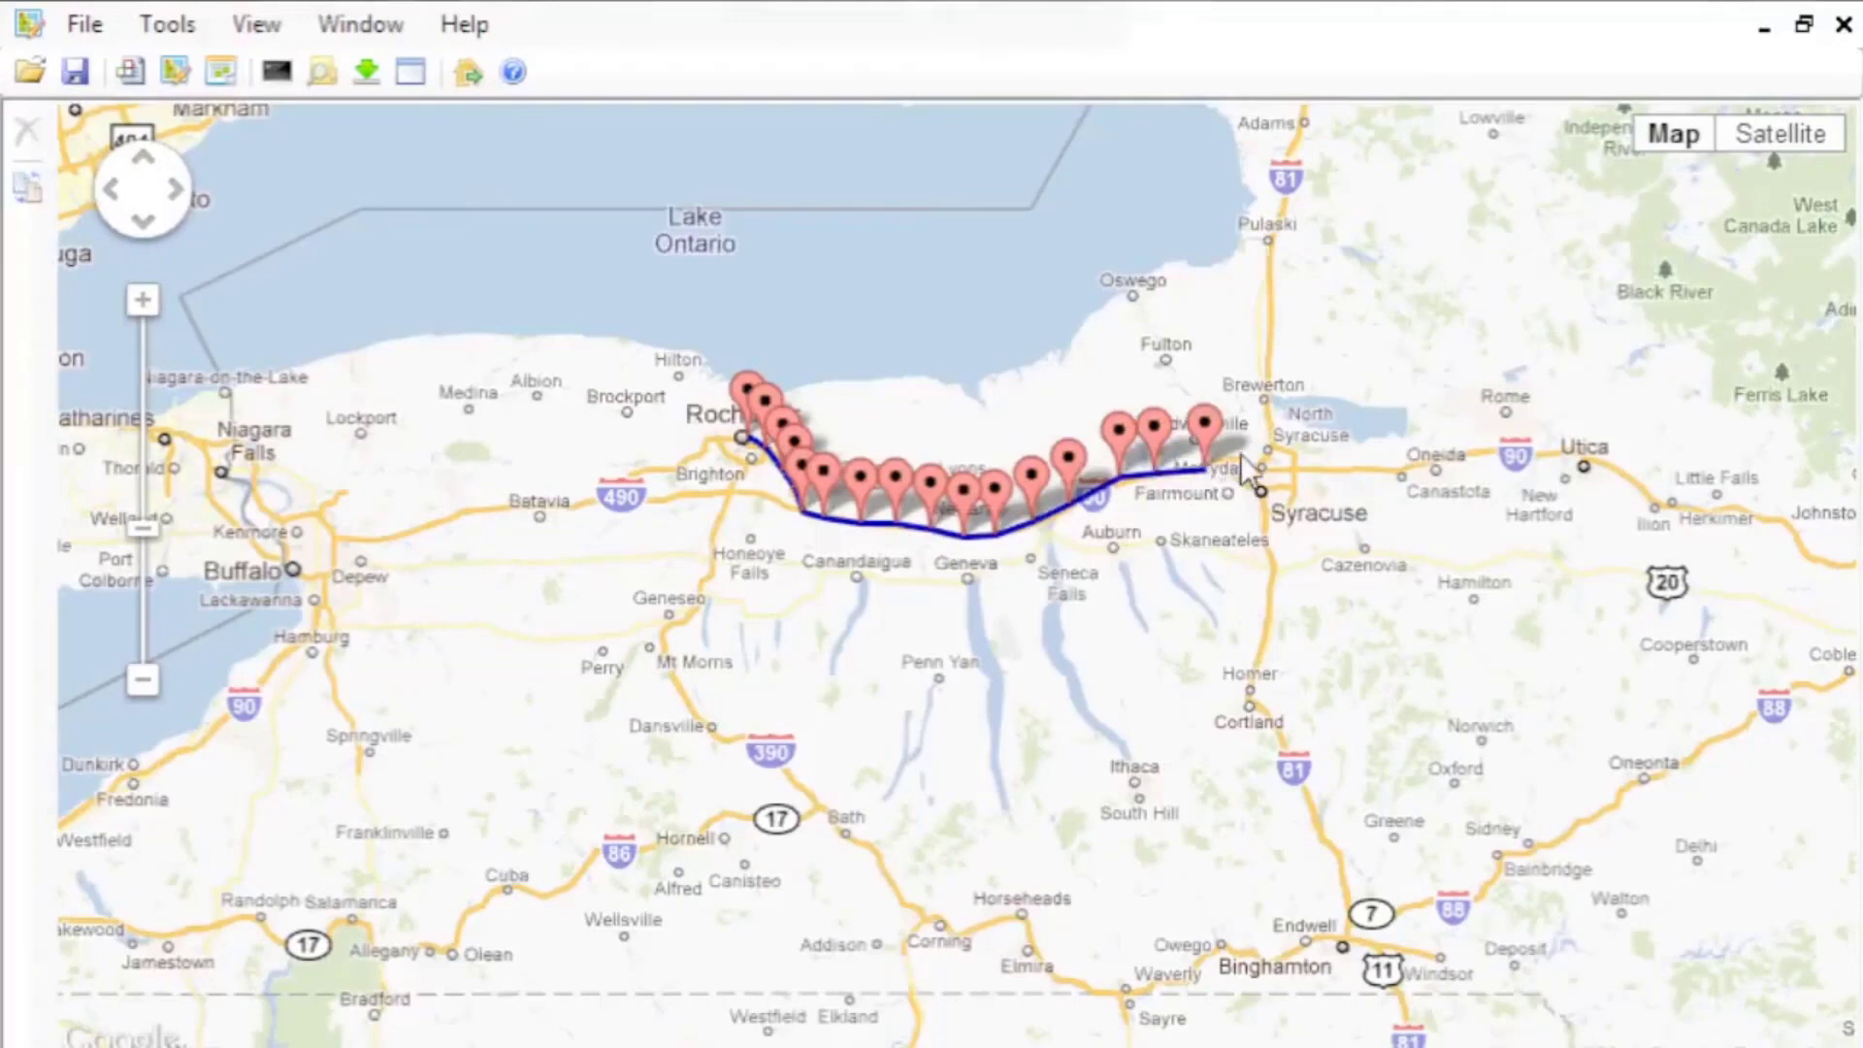
pyautogui.click(1229, 457)
pyautogui.click(1248, 469)
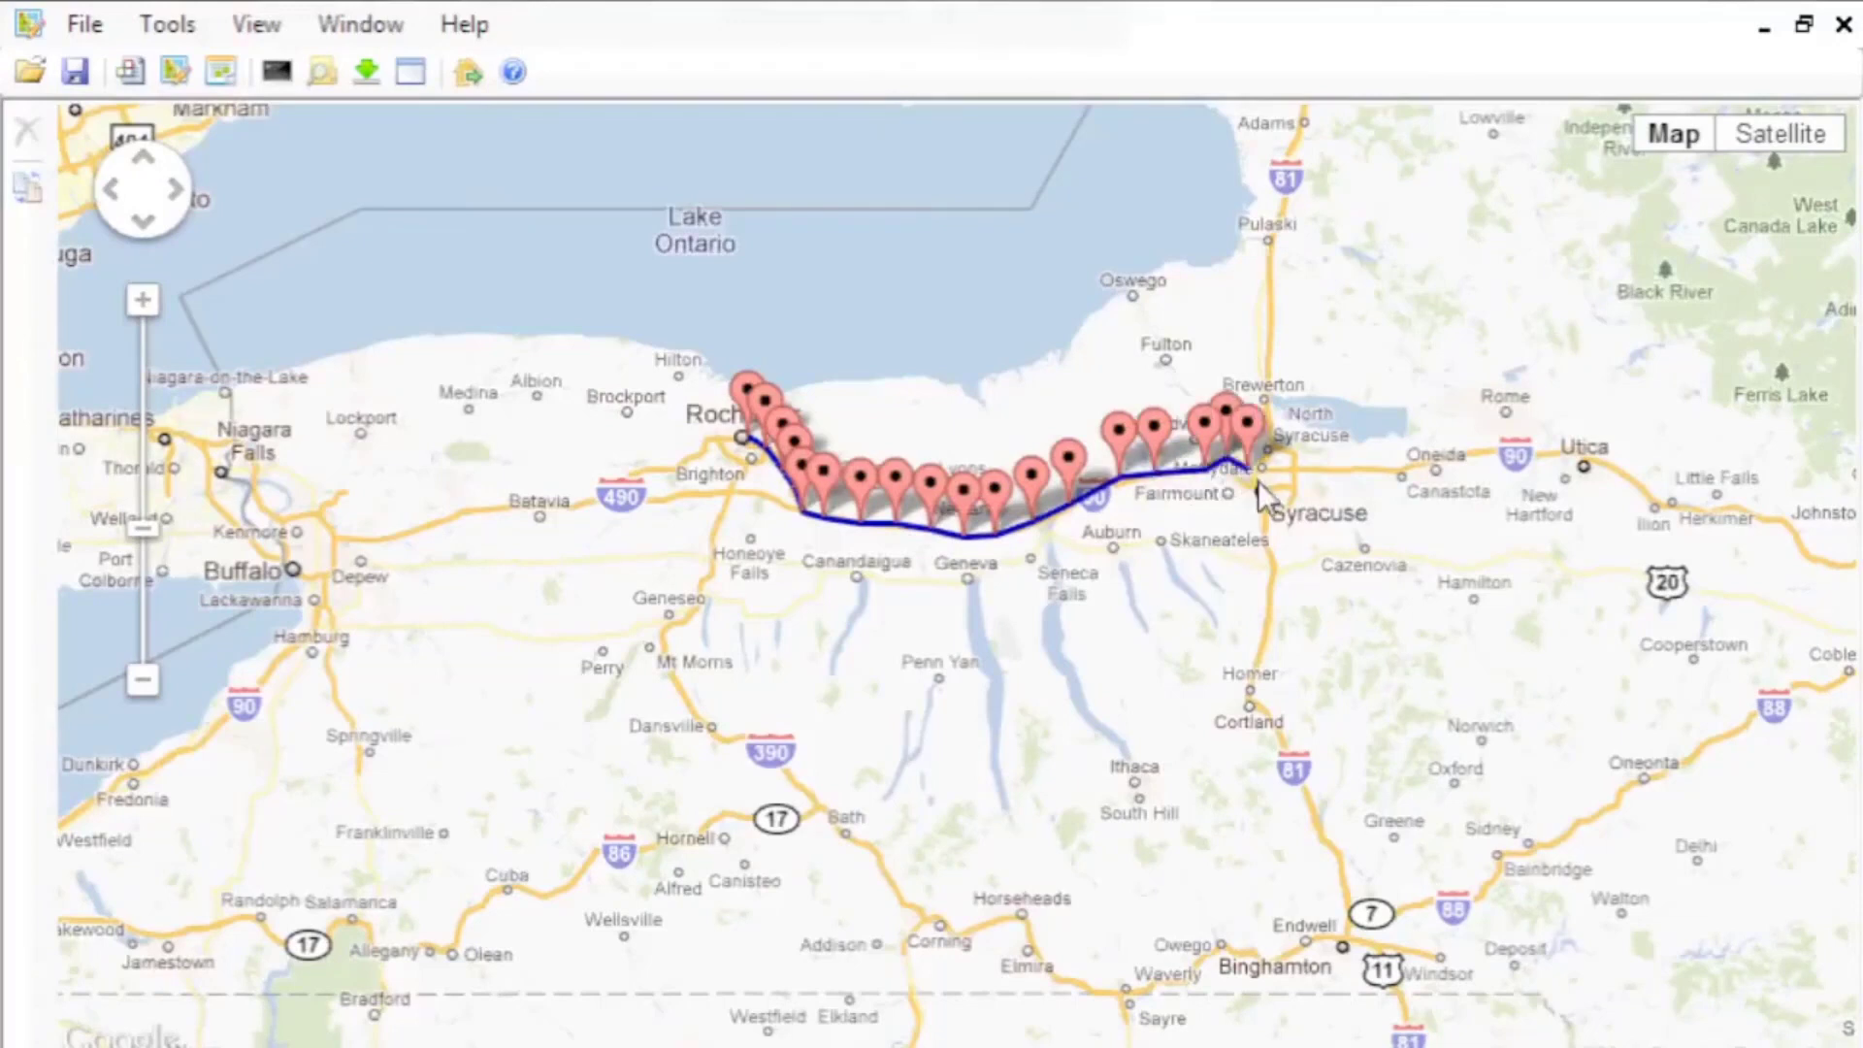
pyautogui.click(1259, 477)
# Step: Convert the trajectory to roc.nmea with an altitude above ellipsoid of 10 m and a speed of 16 m/s
pyautogui.click(28, 192)
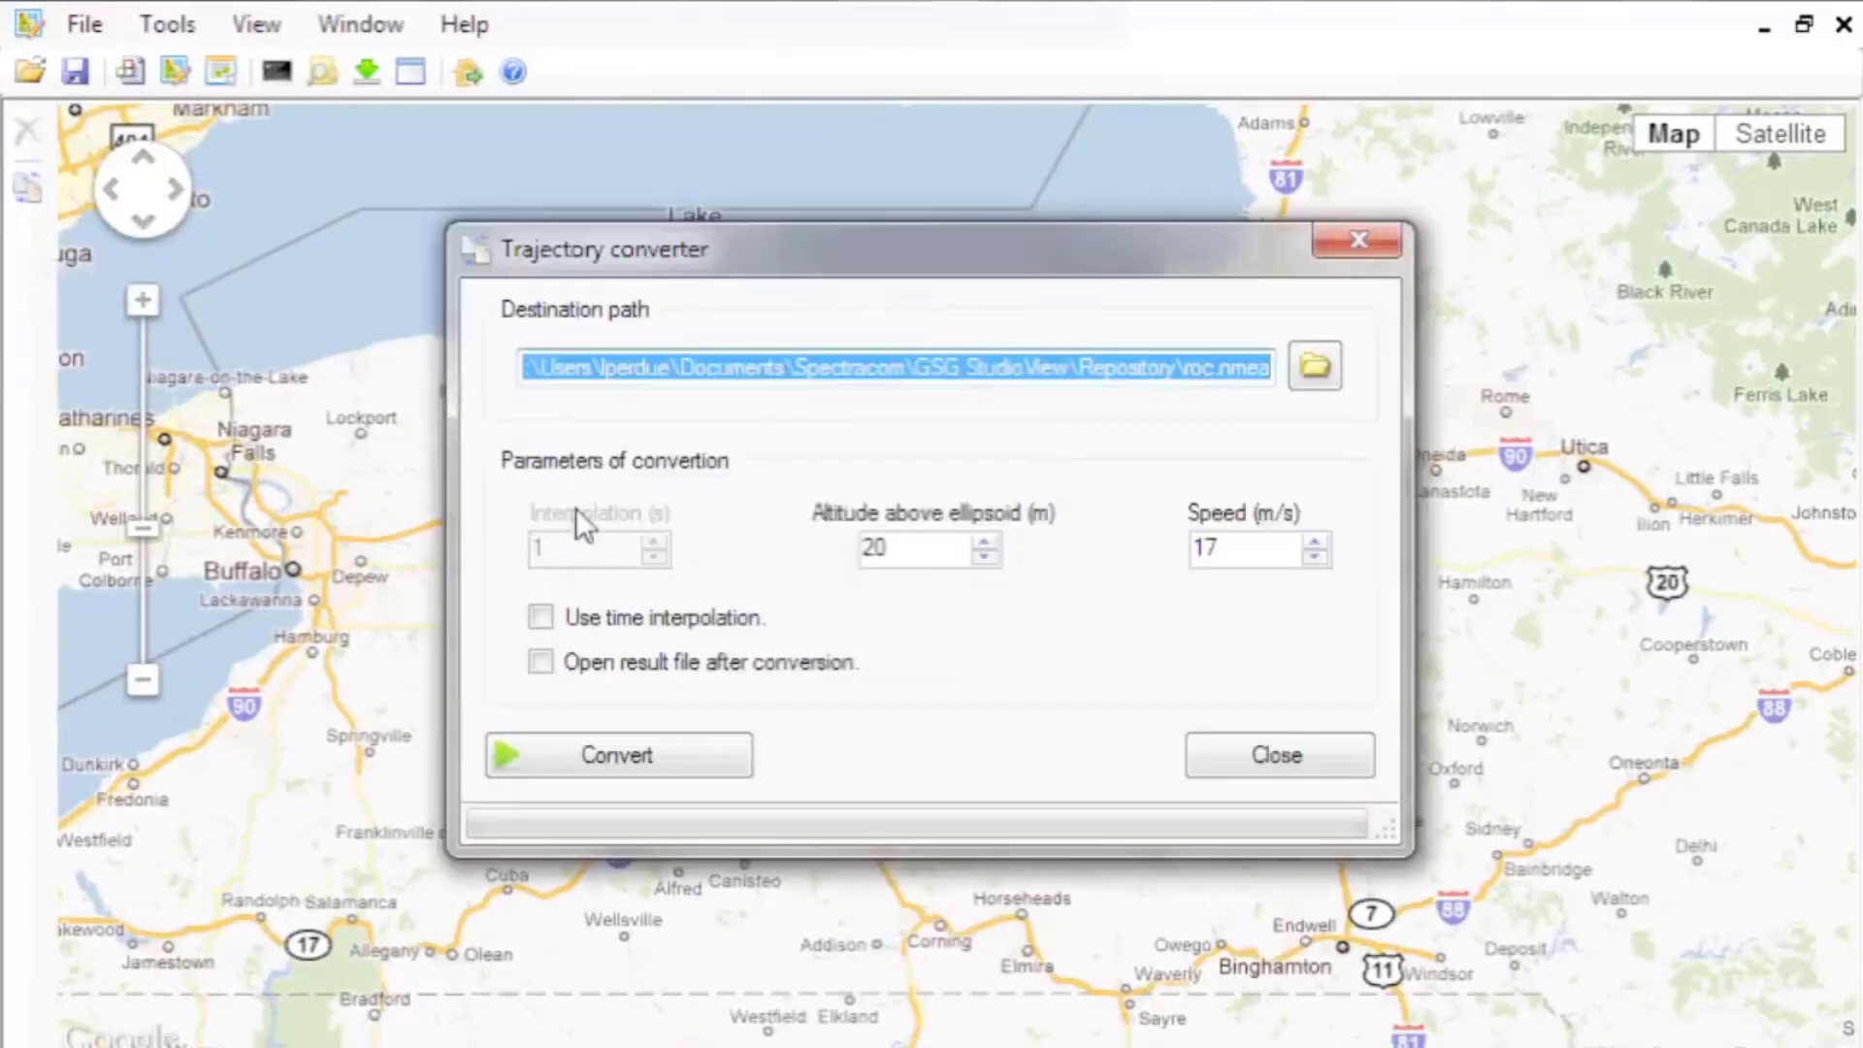
pyautogui.doubleClick(879, 546)
pyautogui.write('1')
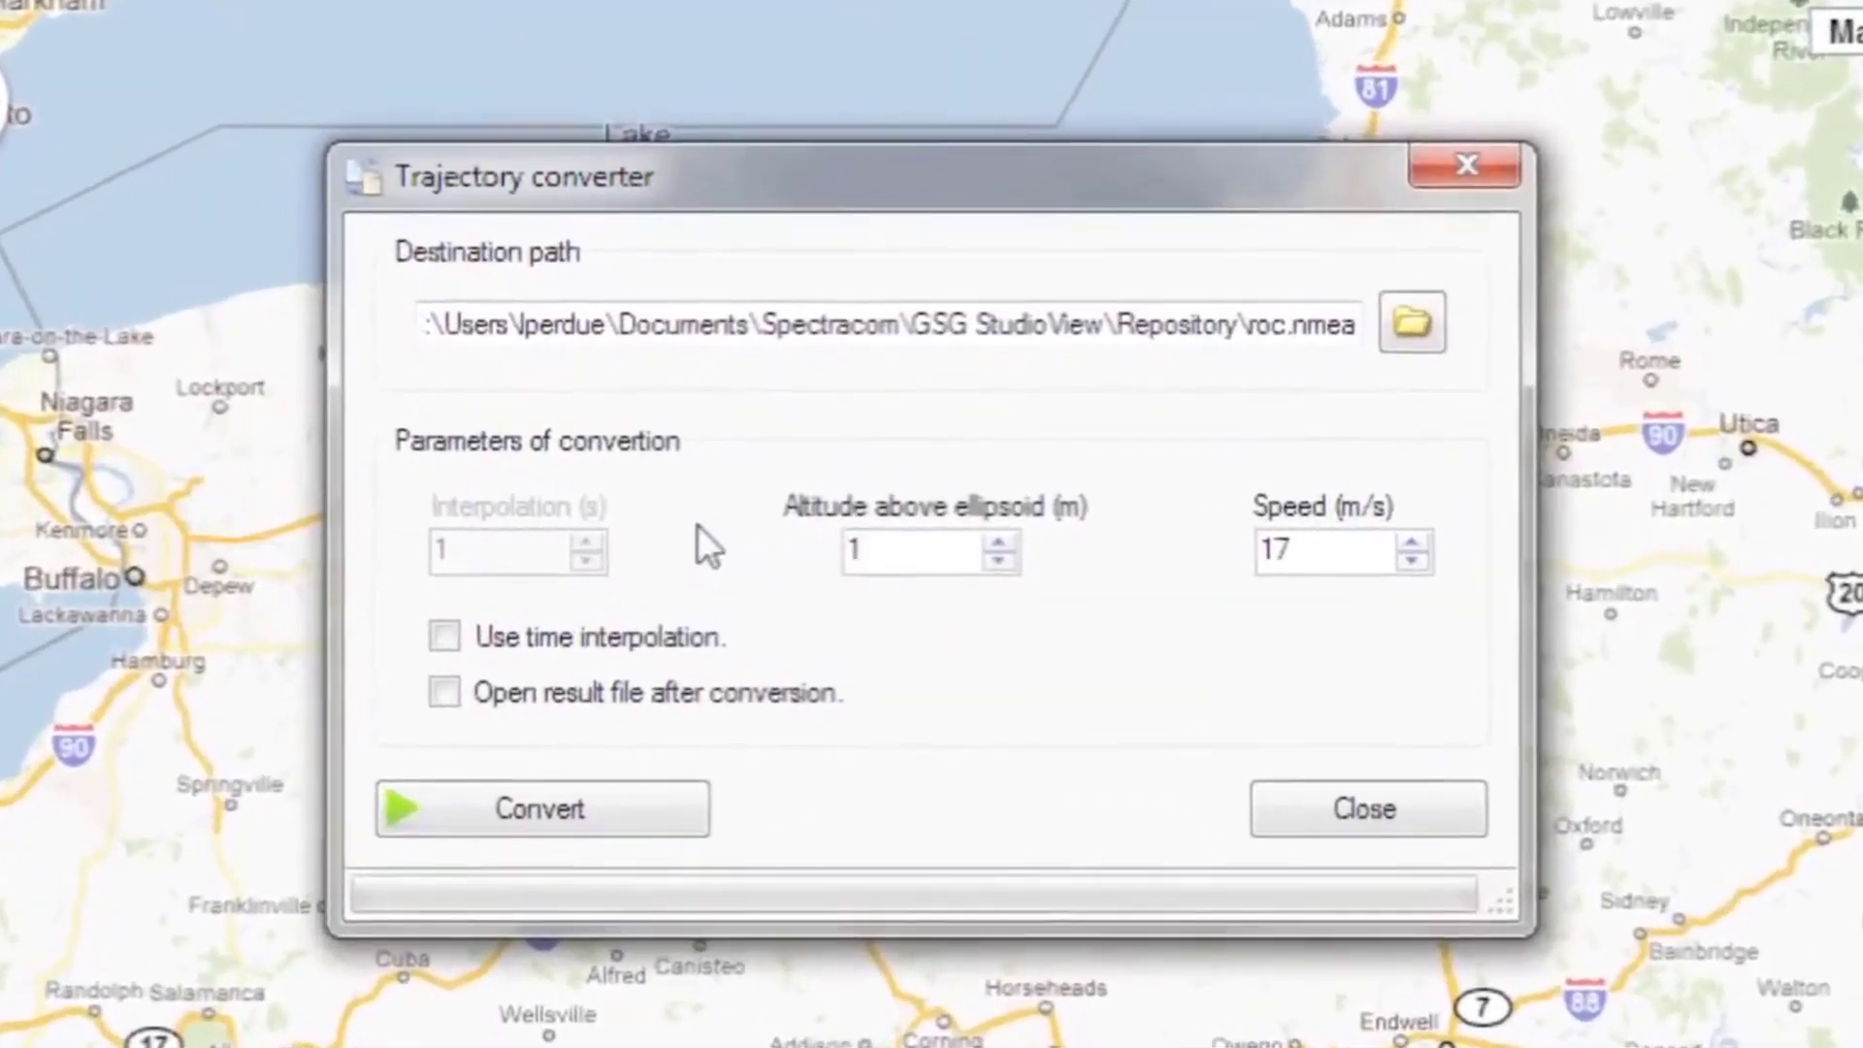
pyautogui.write('0')
pyautogui.doubleClick(1305, 549)
pyautogui.write('16')
pyautogui.press('Tab')
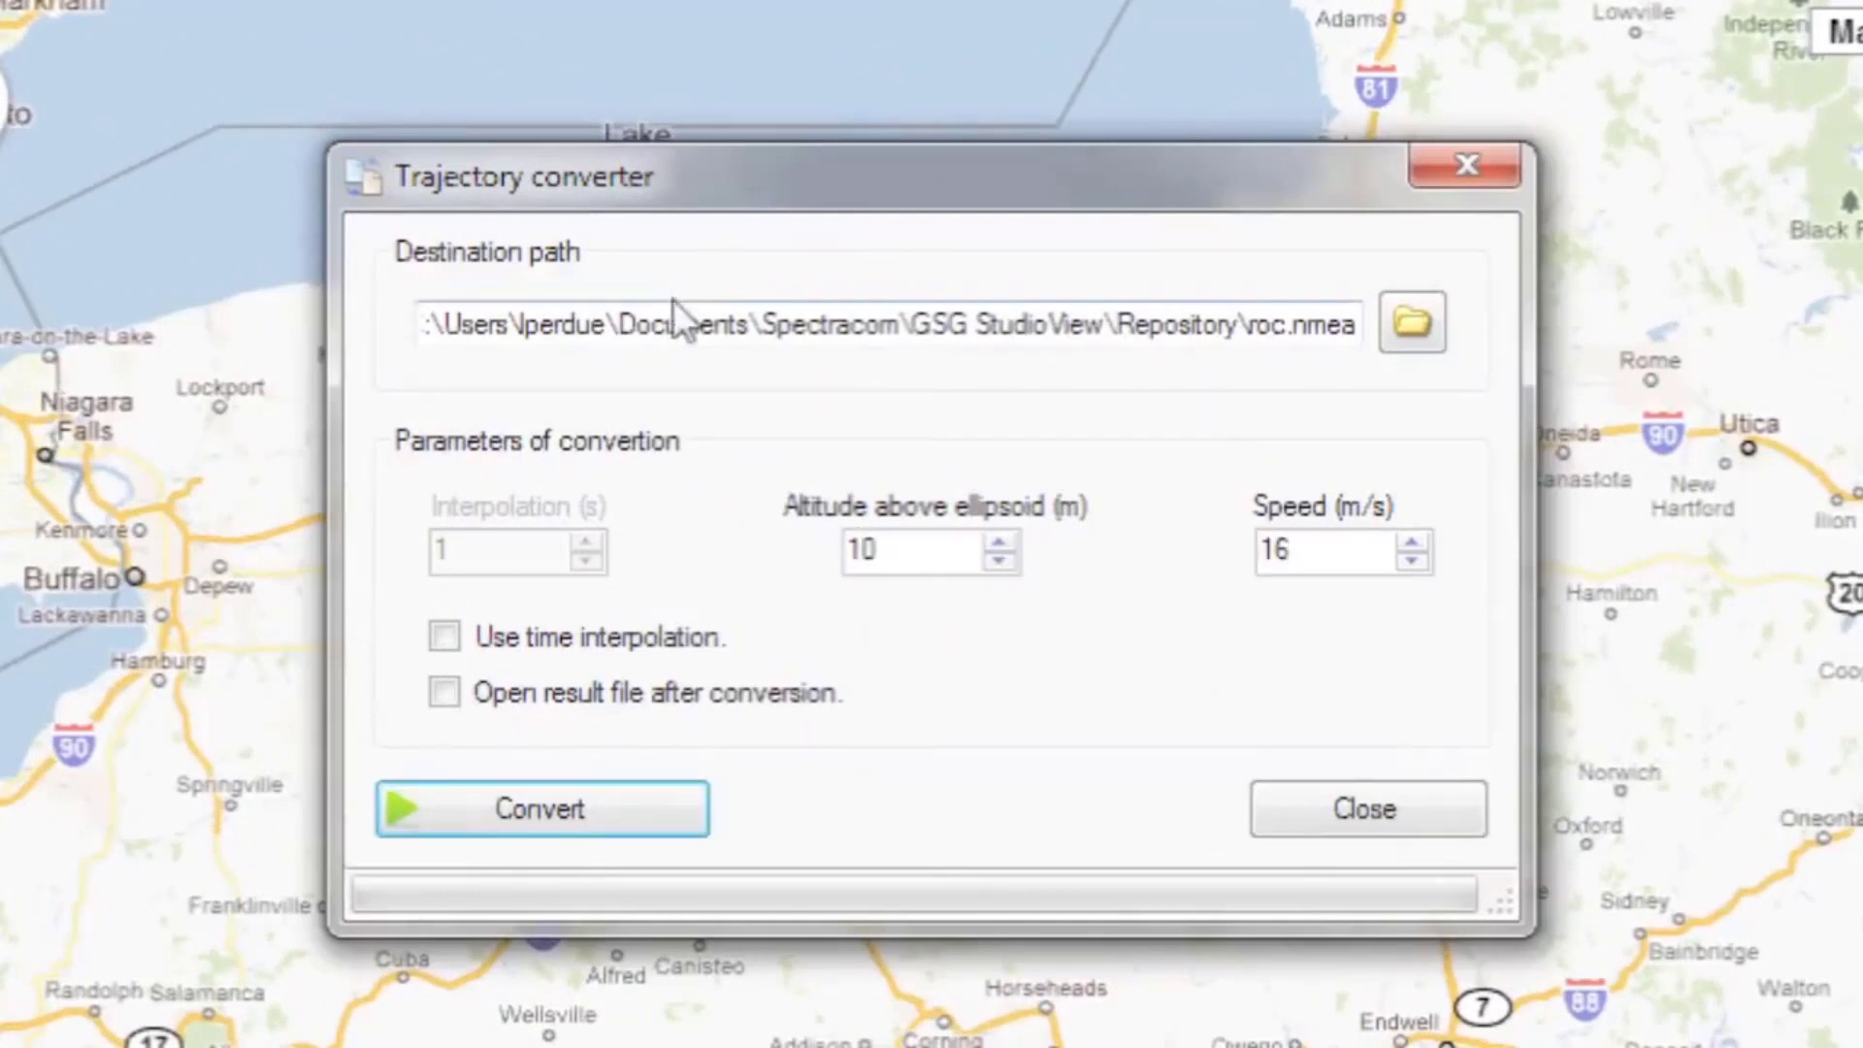
pyautogui.click(546, 812)
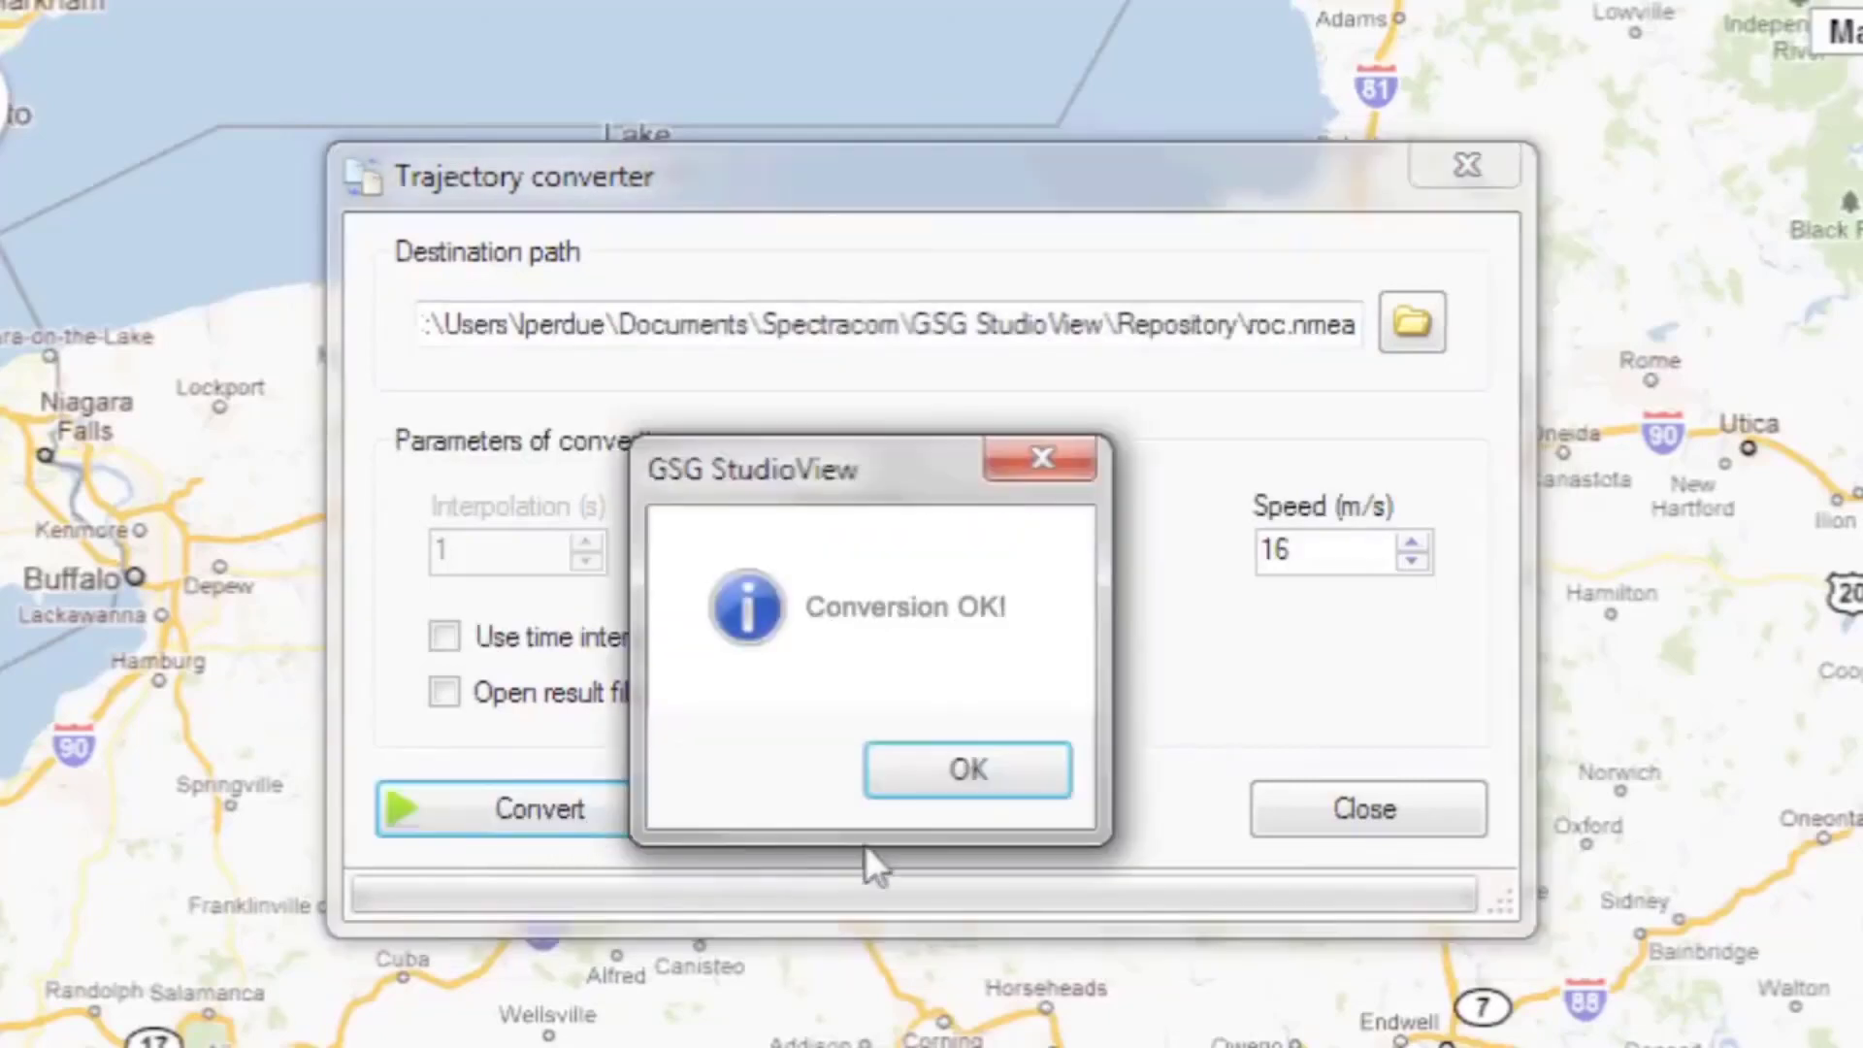
pyautogui.click(956, 771)
pyautogui.click(1322, 810)
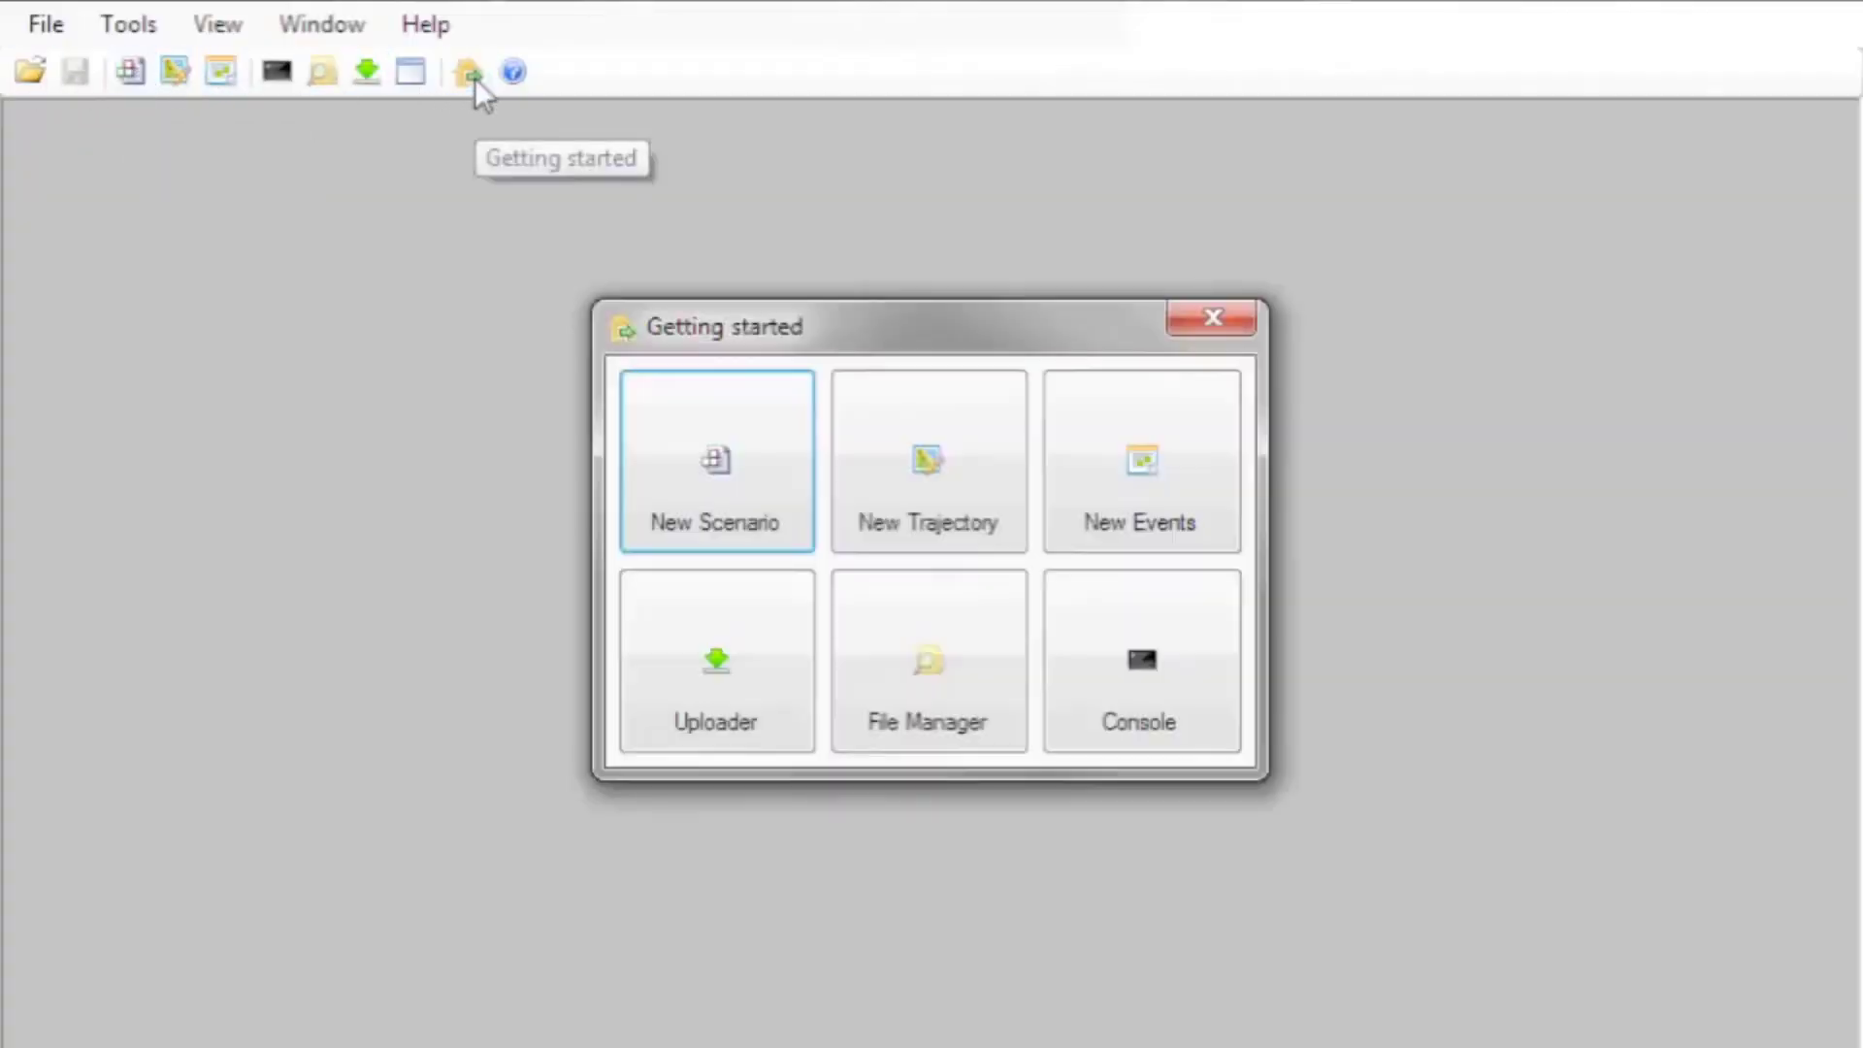
# Step: Create a new scenario with the trajectory file roc.nmea, using the file's coordinates as the start position
pyautogui.click(706, 551)
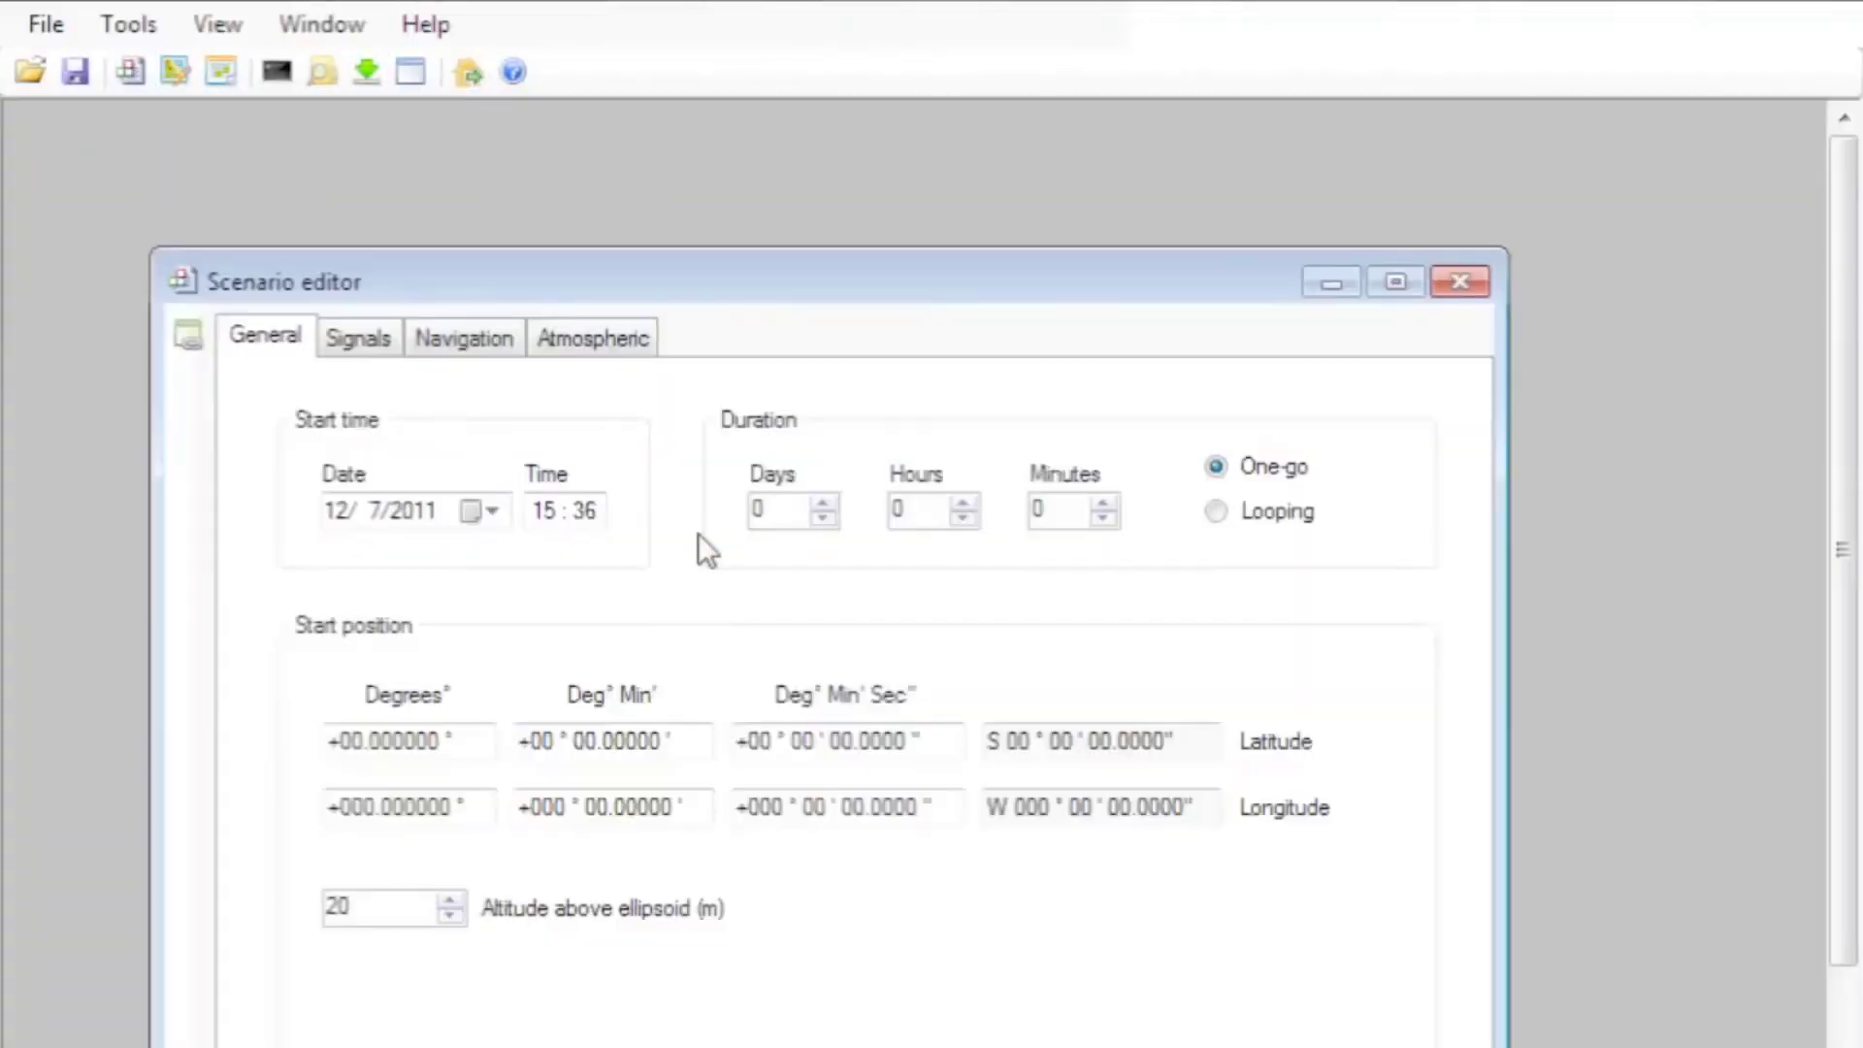
pyautogui.click(1398, 281)
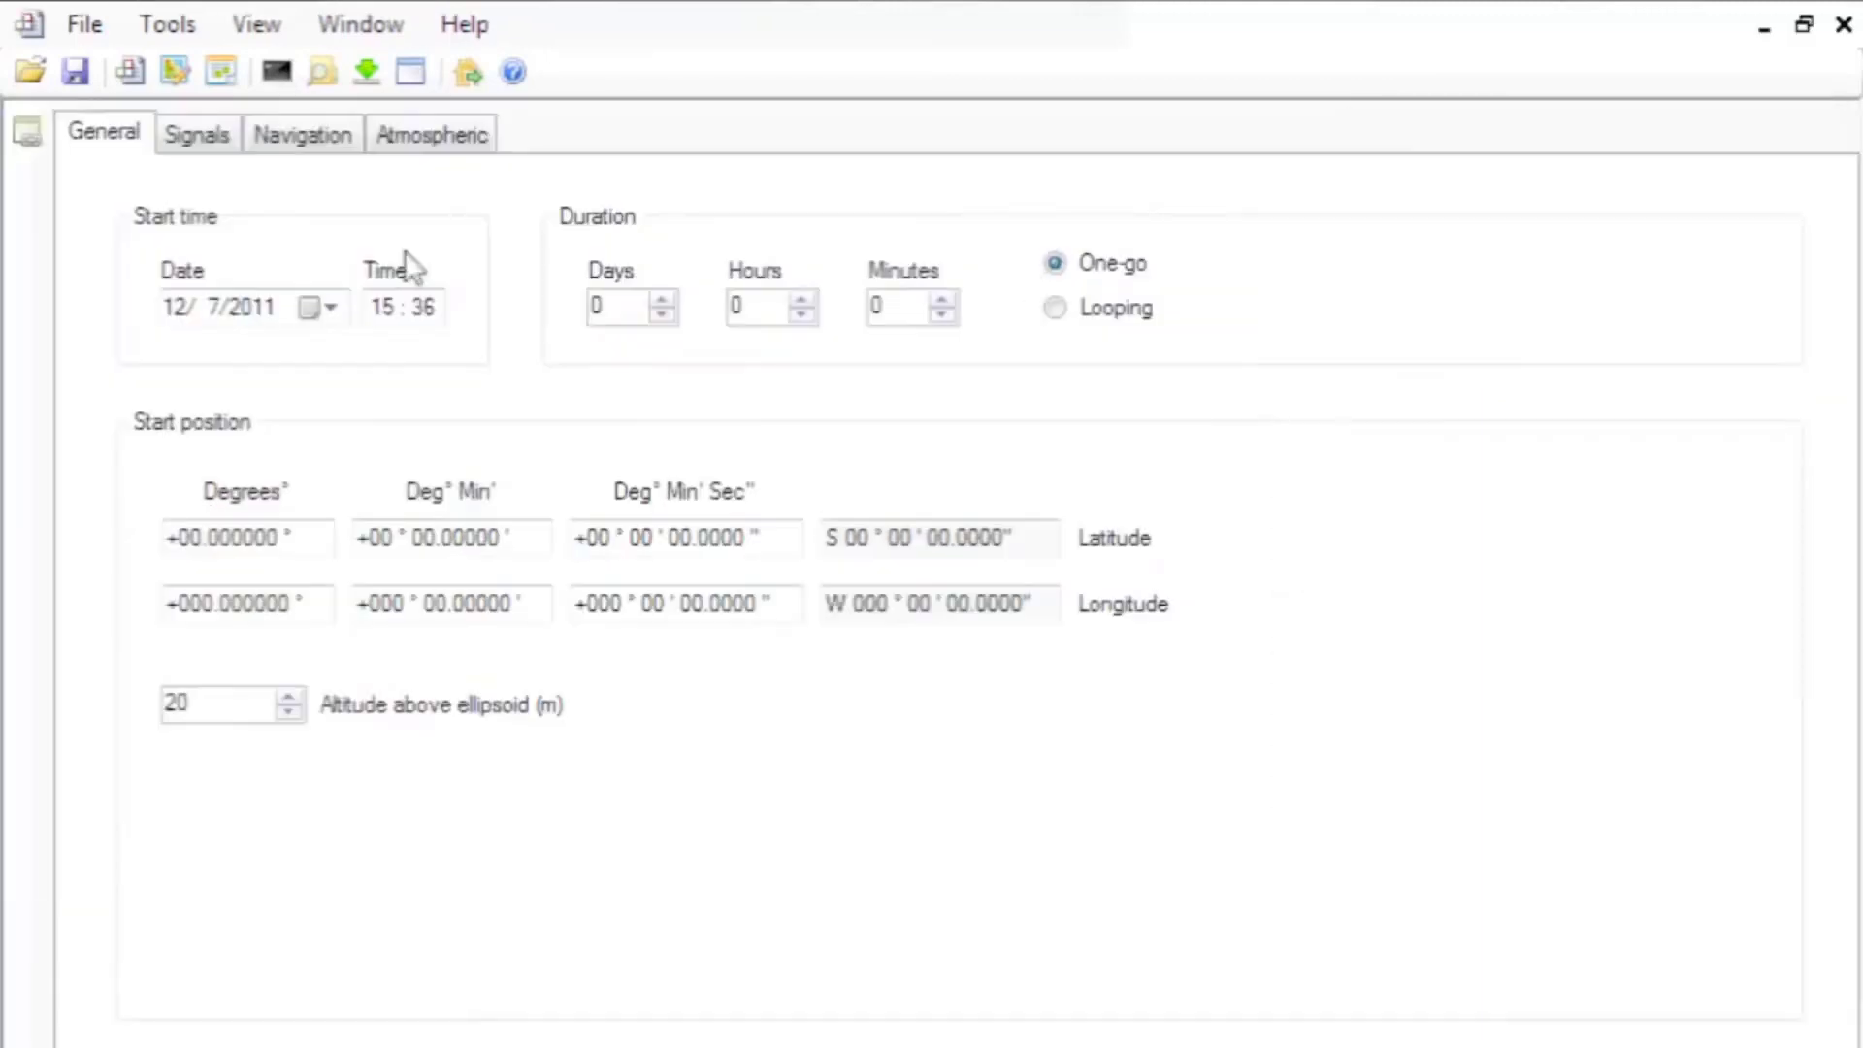
pyautogui.click(330, 140)
pyautogui.click(262, 296)
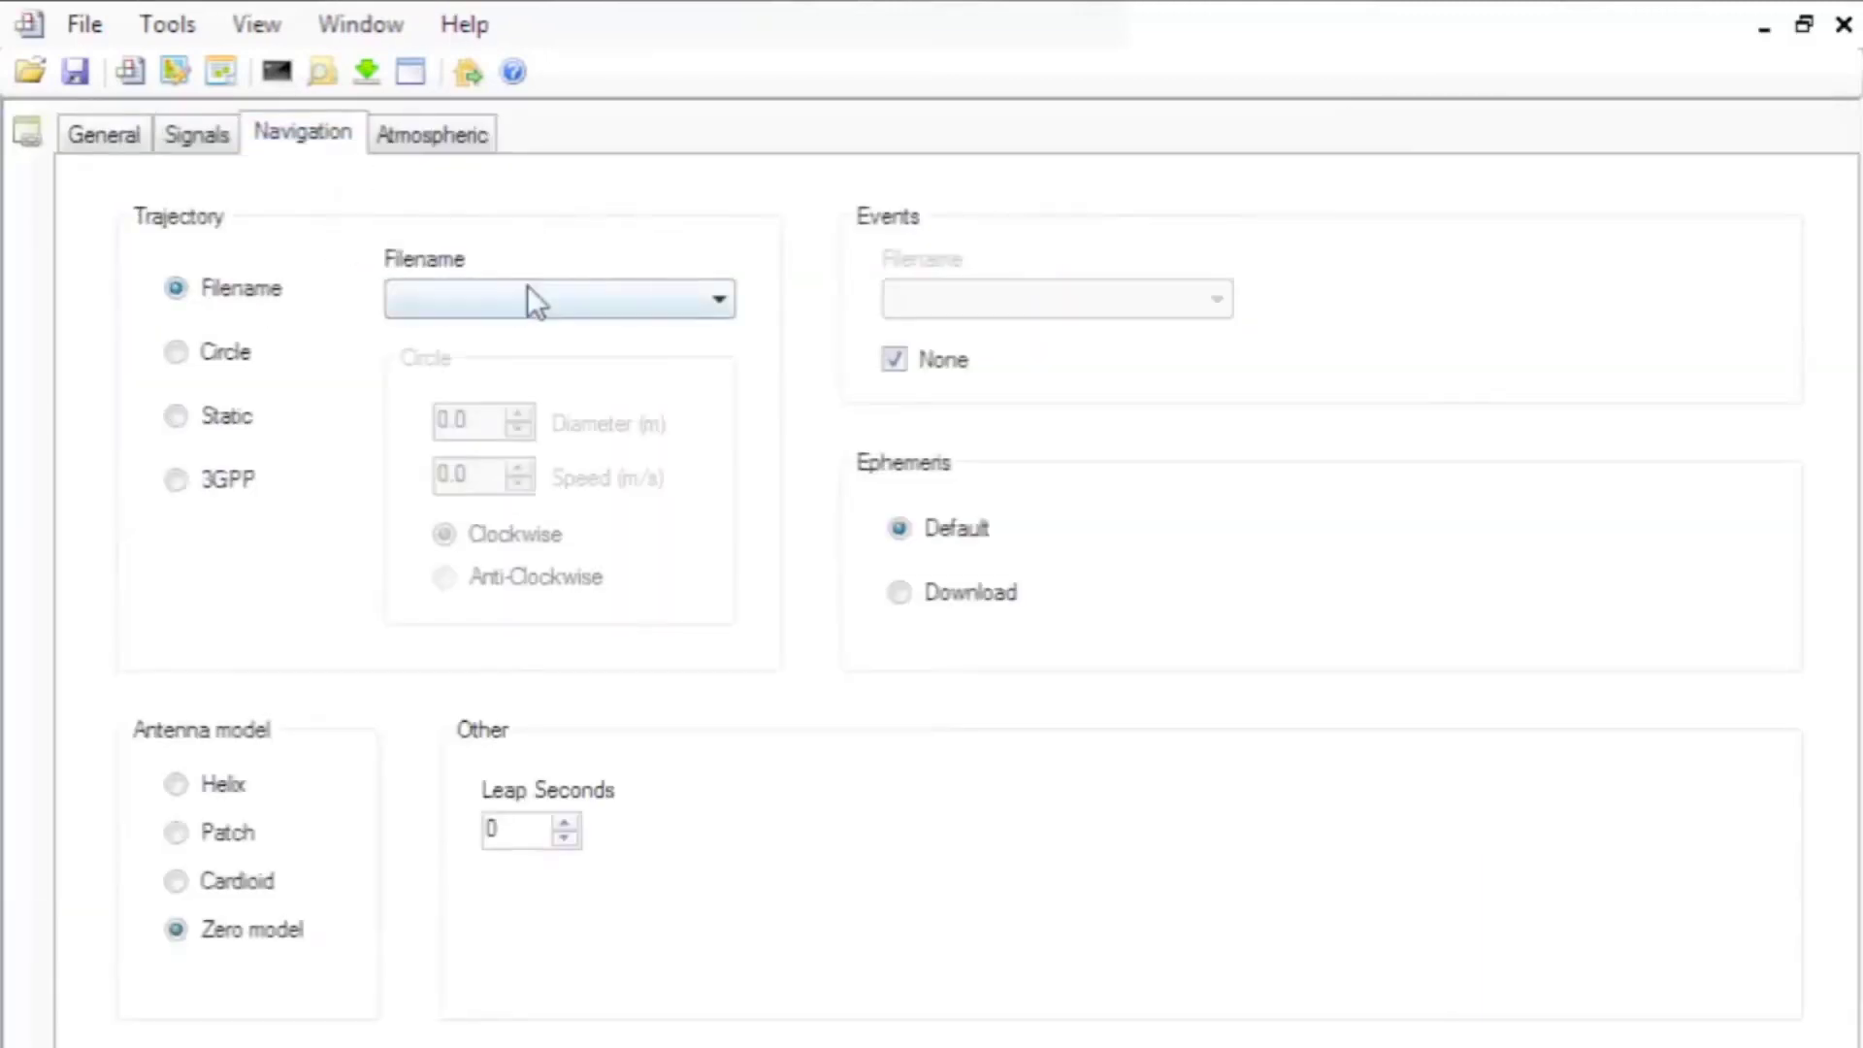
pyautogui.click(597, 302)
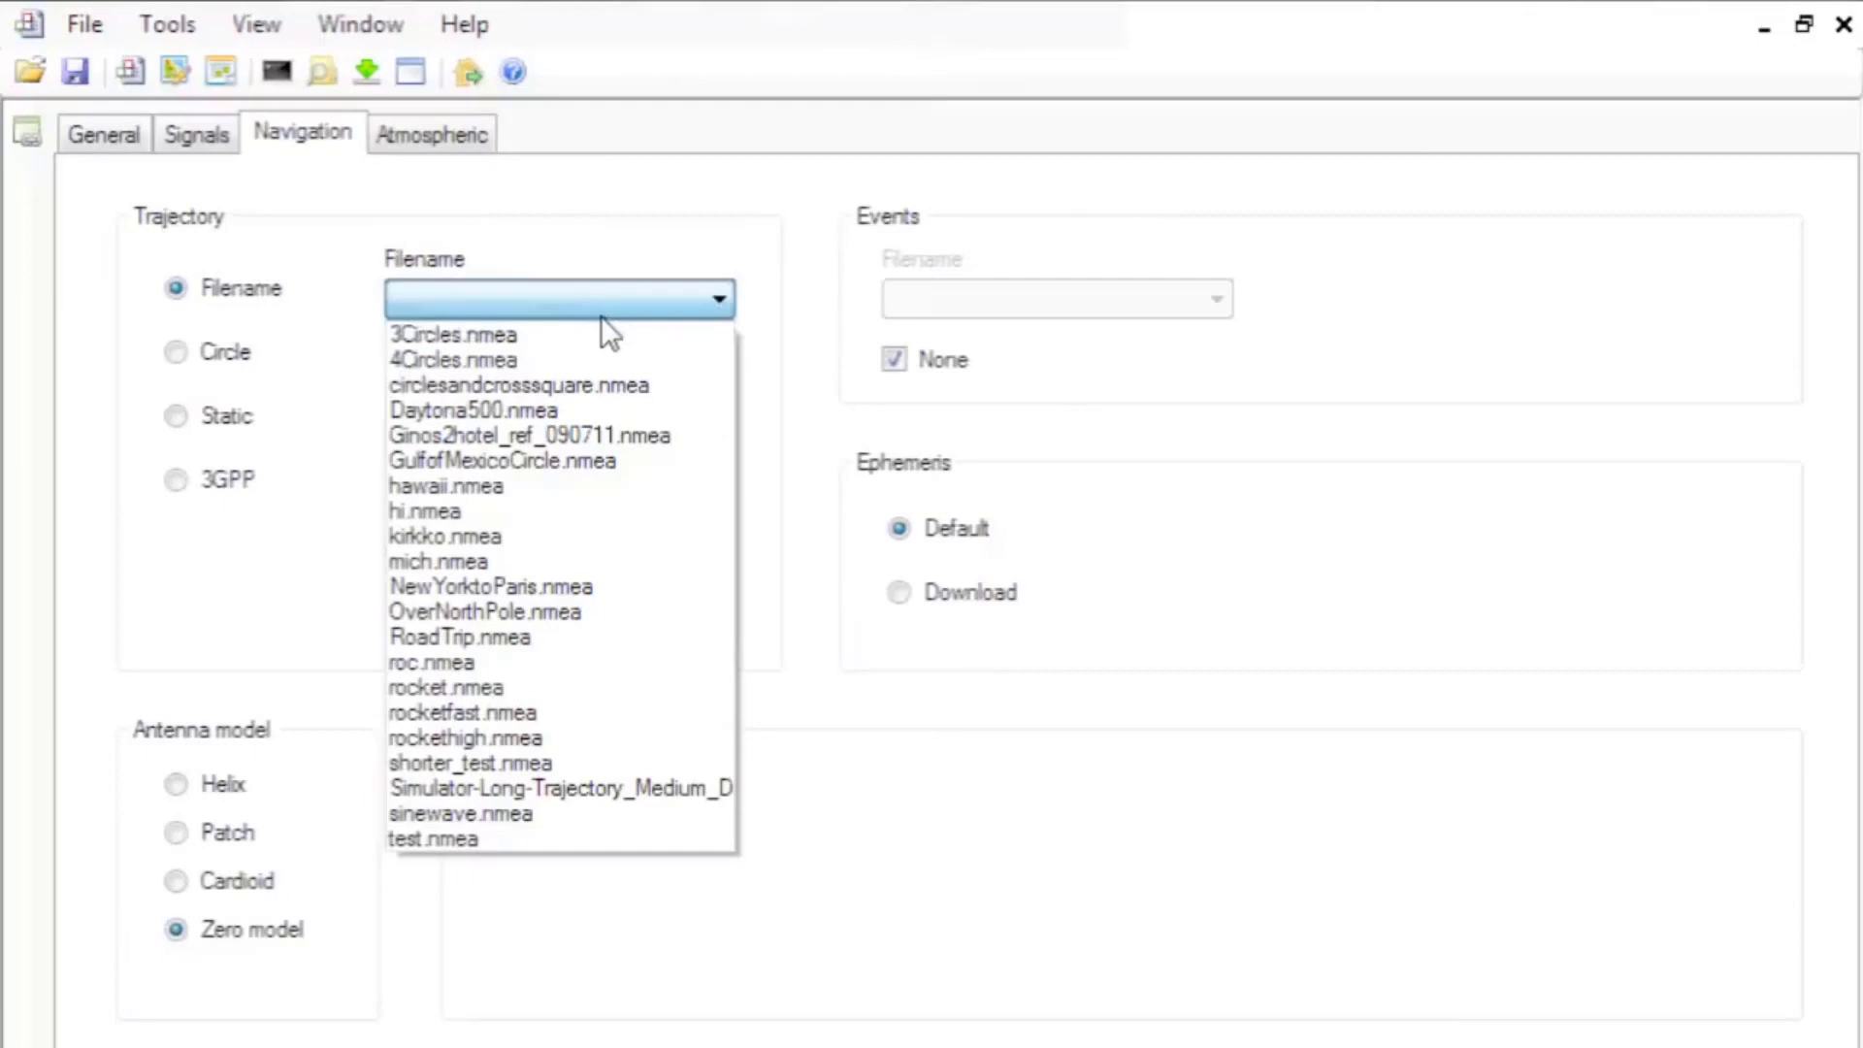
pyautogui.click(509, 666)
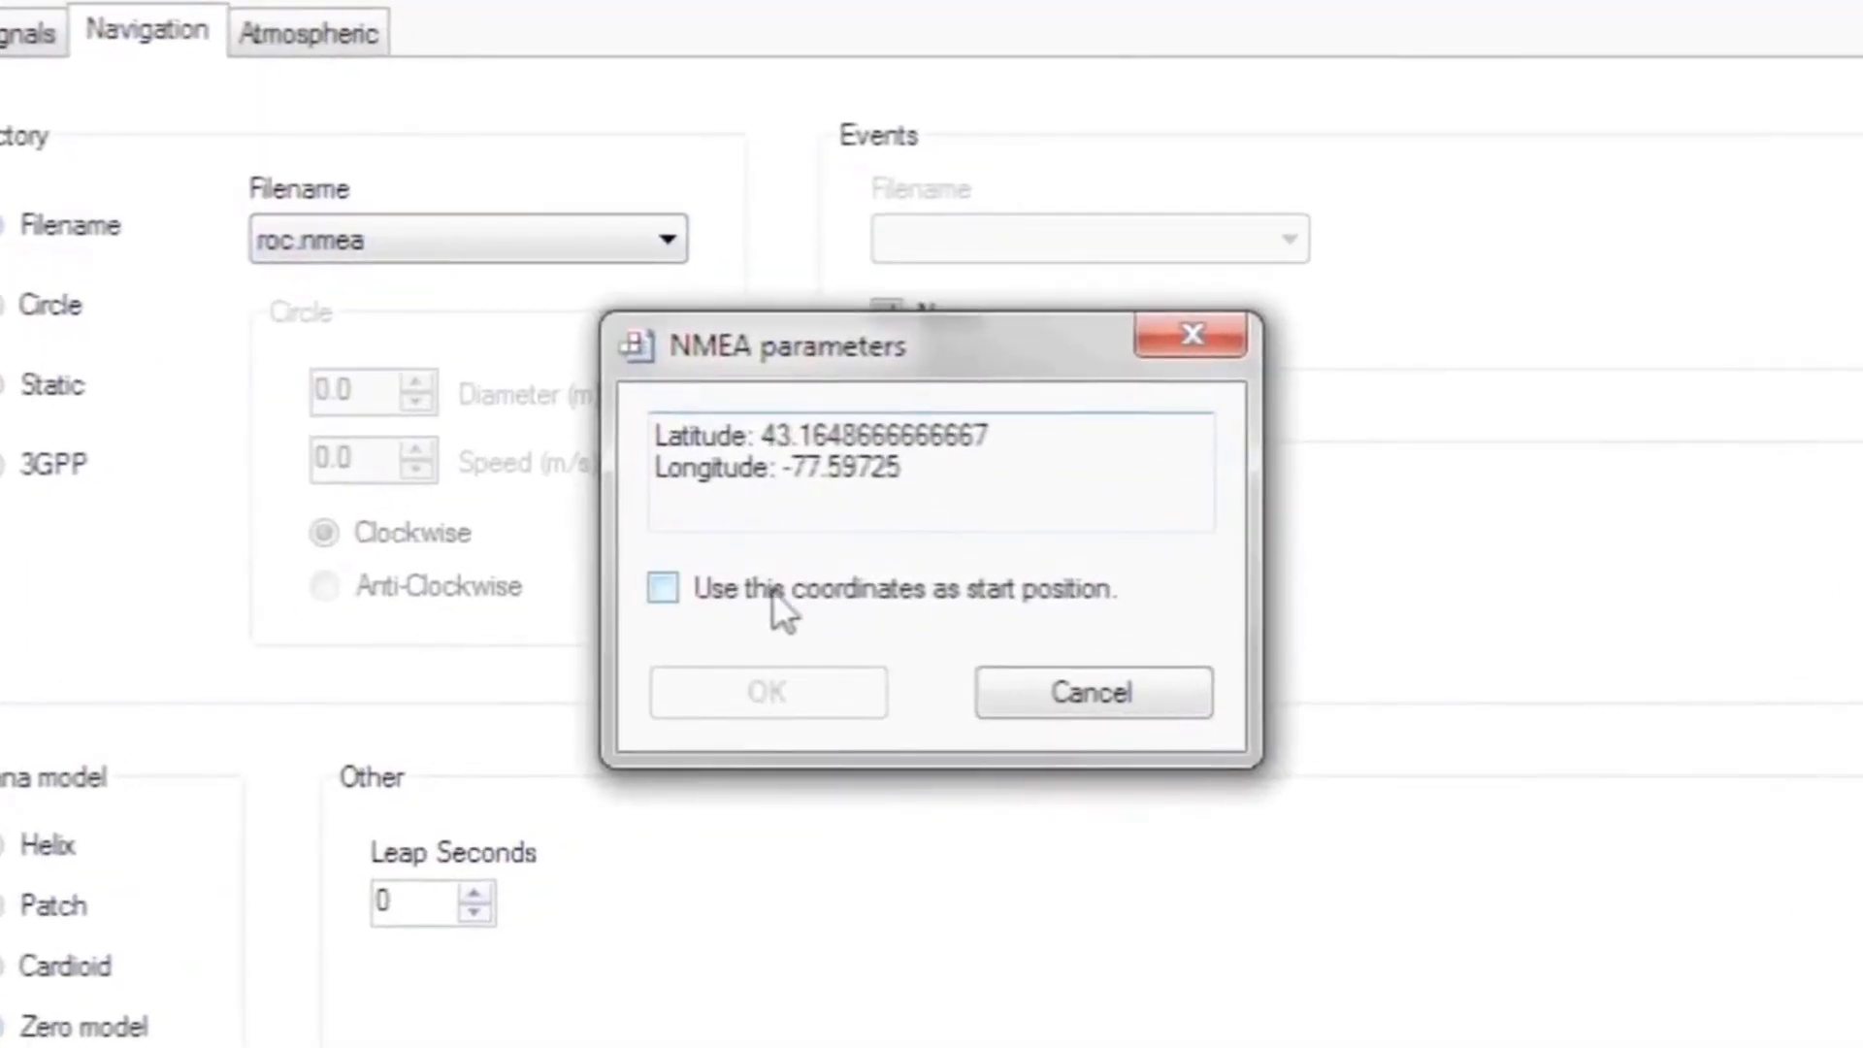
pyautogui.click(664, 589)
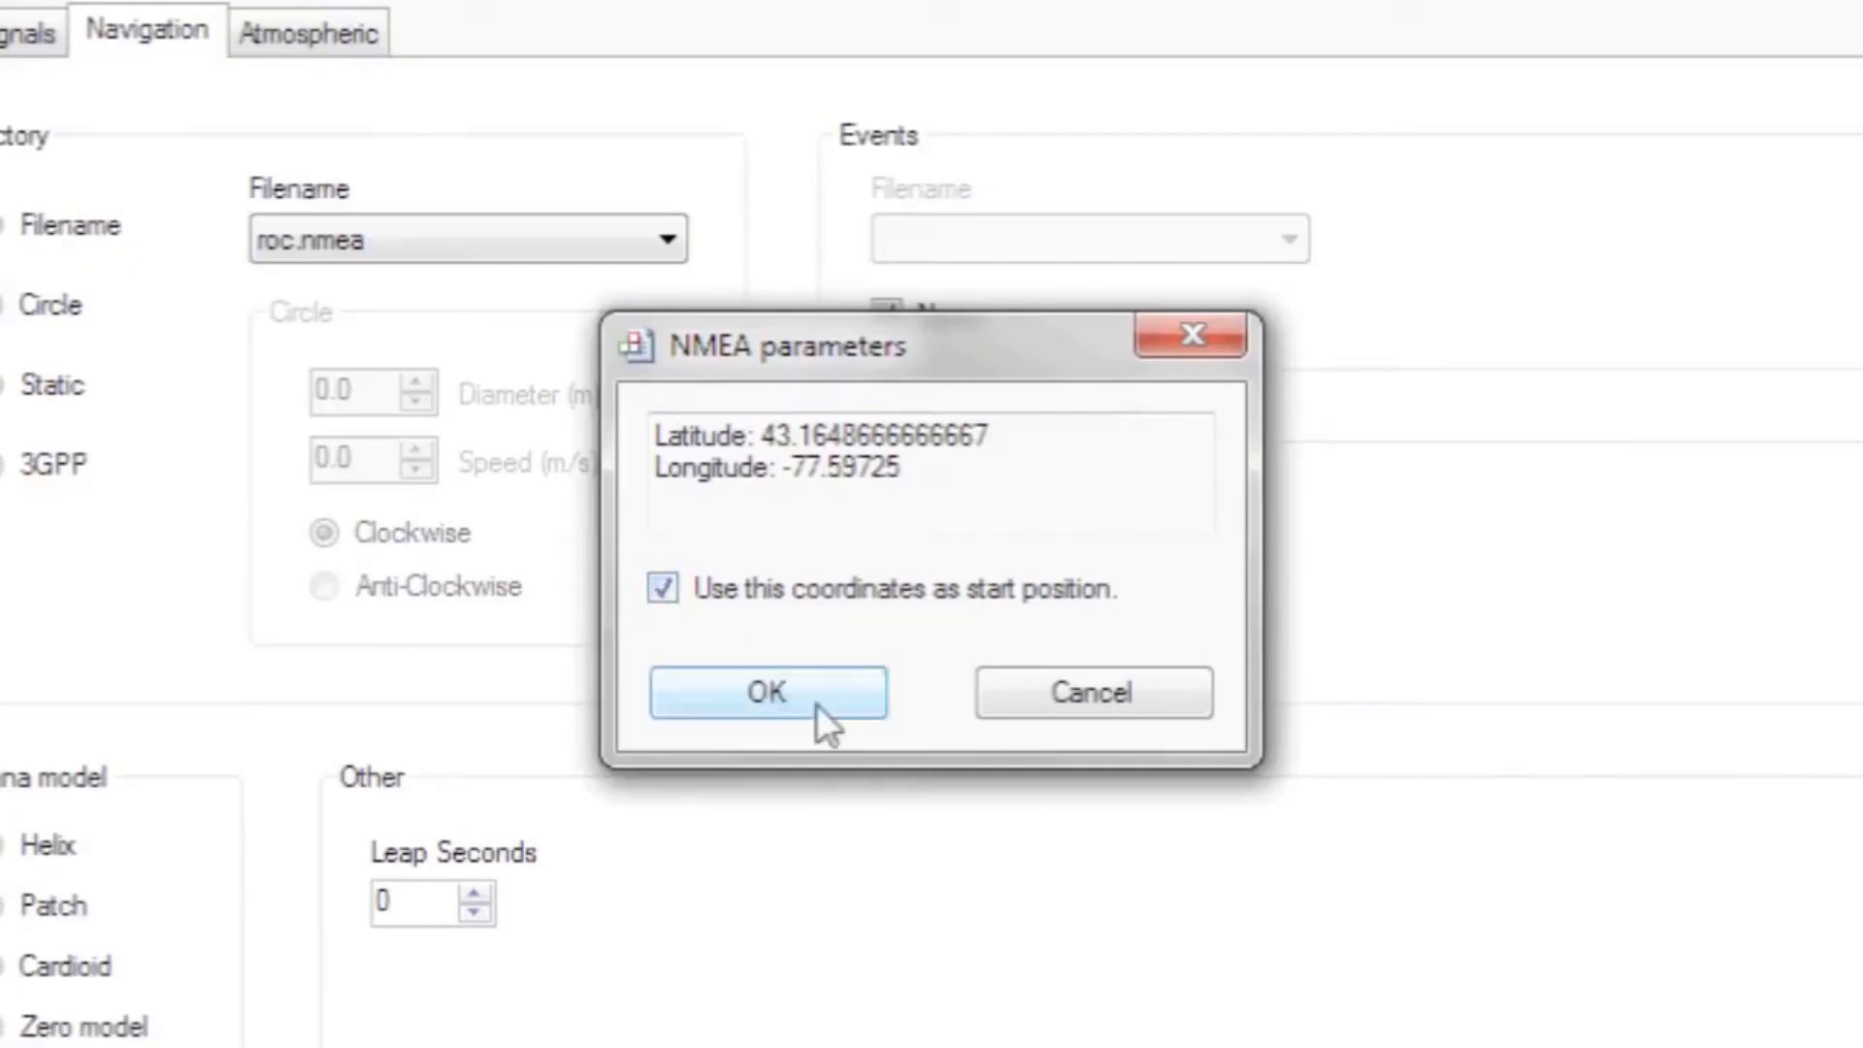
pyautogui.click(817, 702)
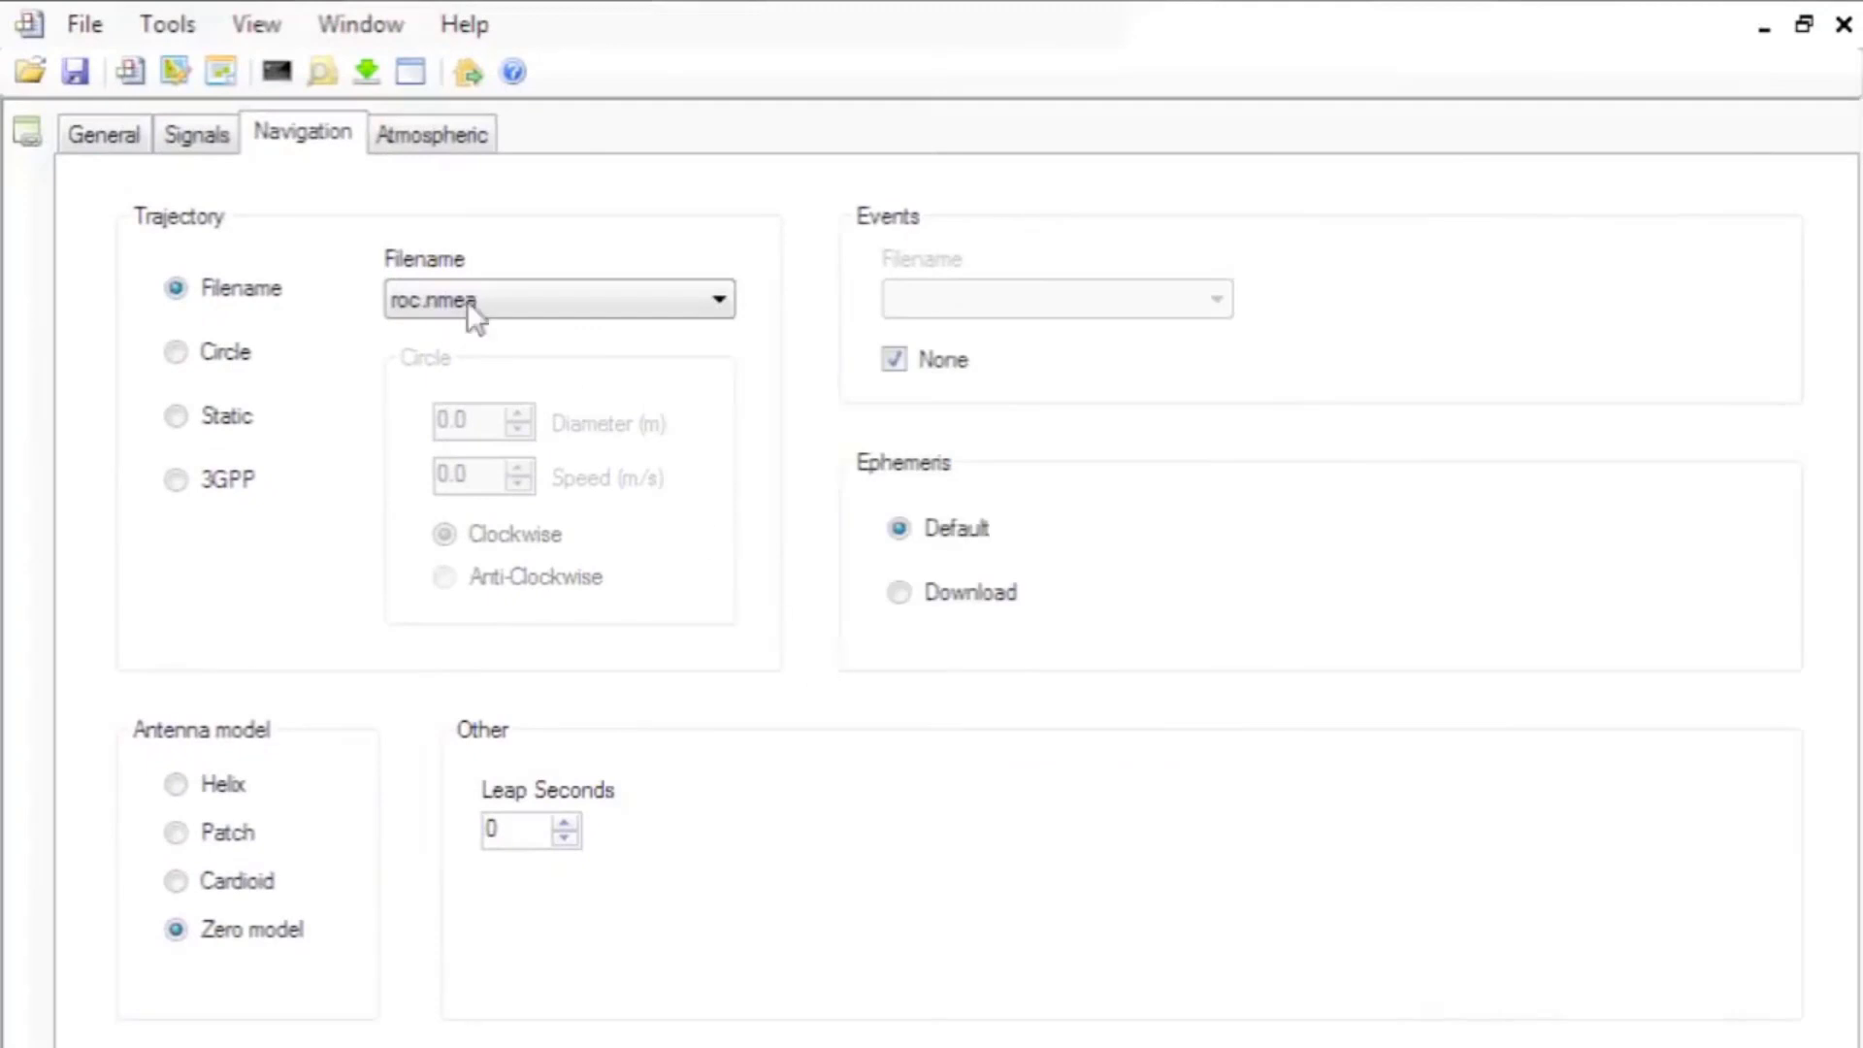
# Step: Set the scenario's start time to 3/16/2012 at 10:23 and its duration to 3 days
pyautogui.click(105, 146)
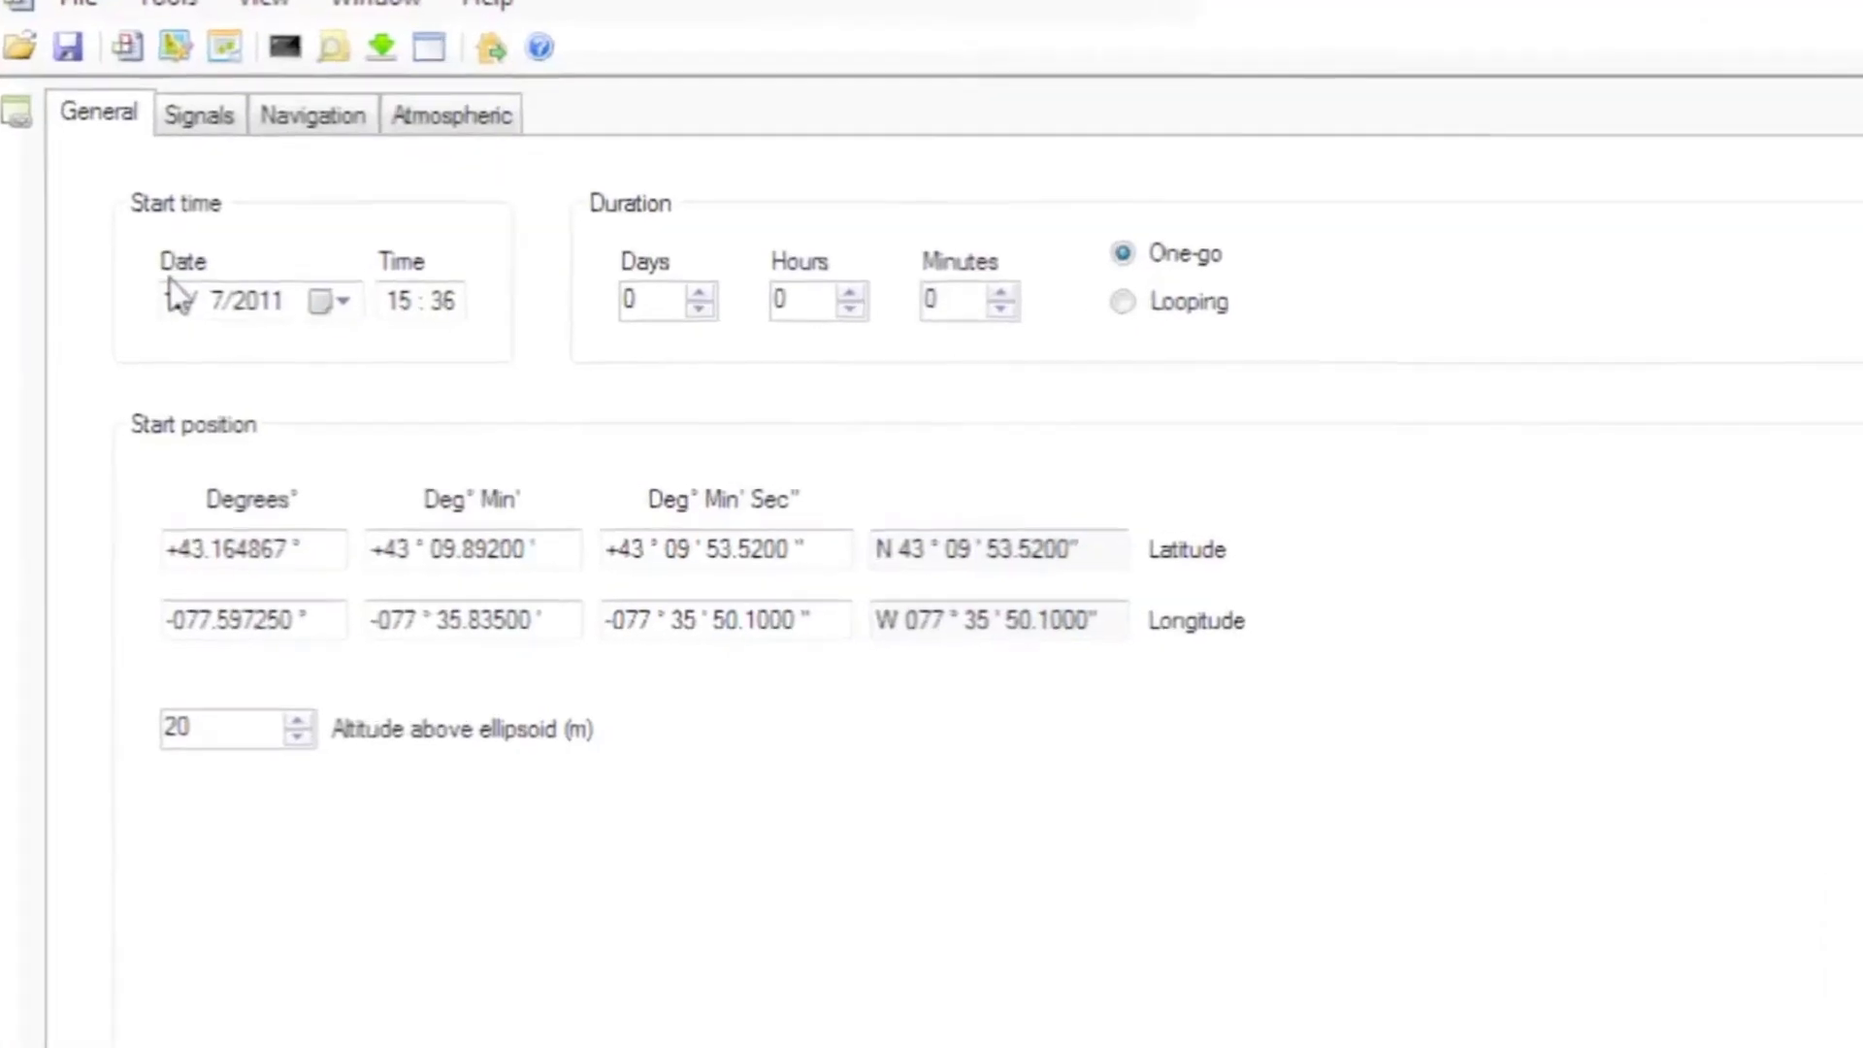
pyautogui.click(342, 303)
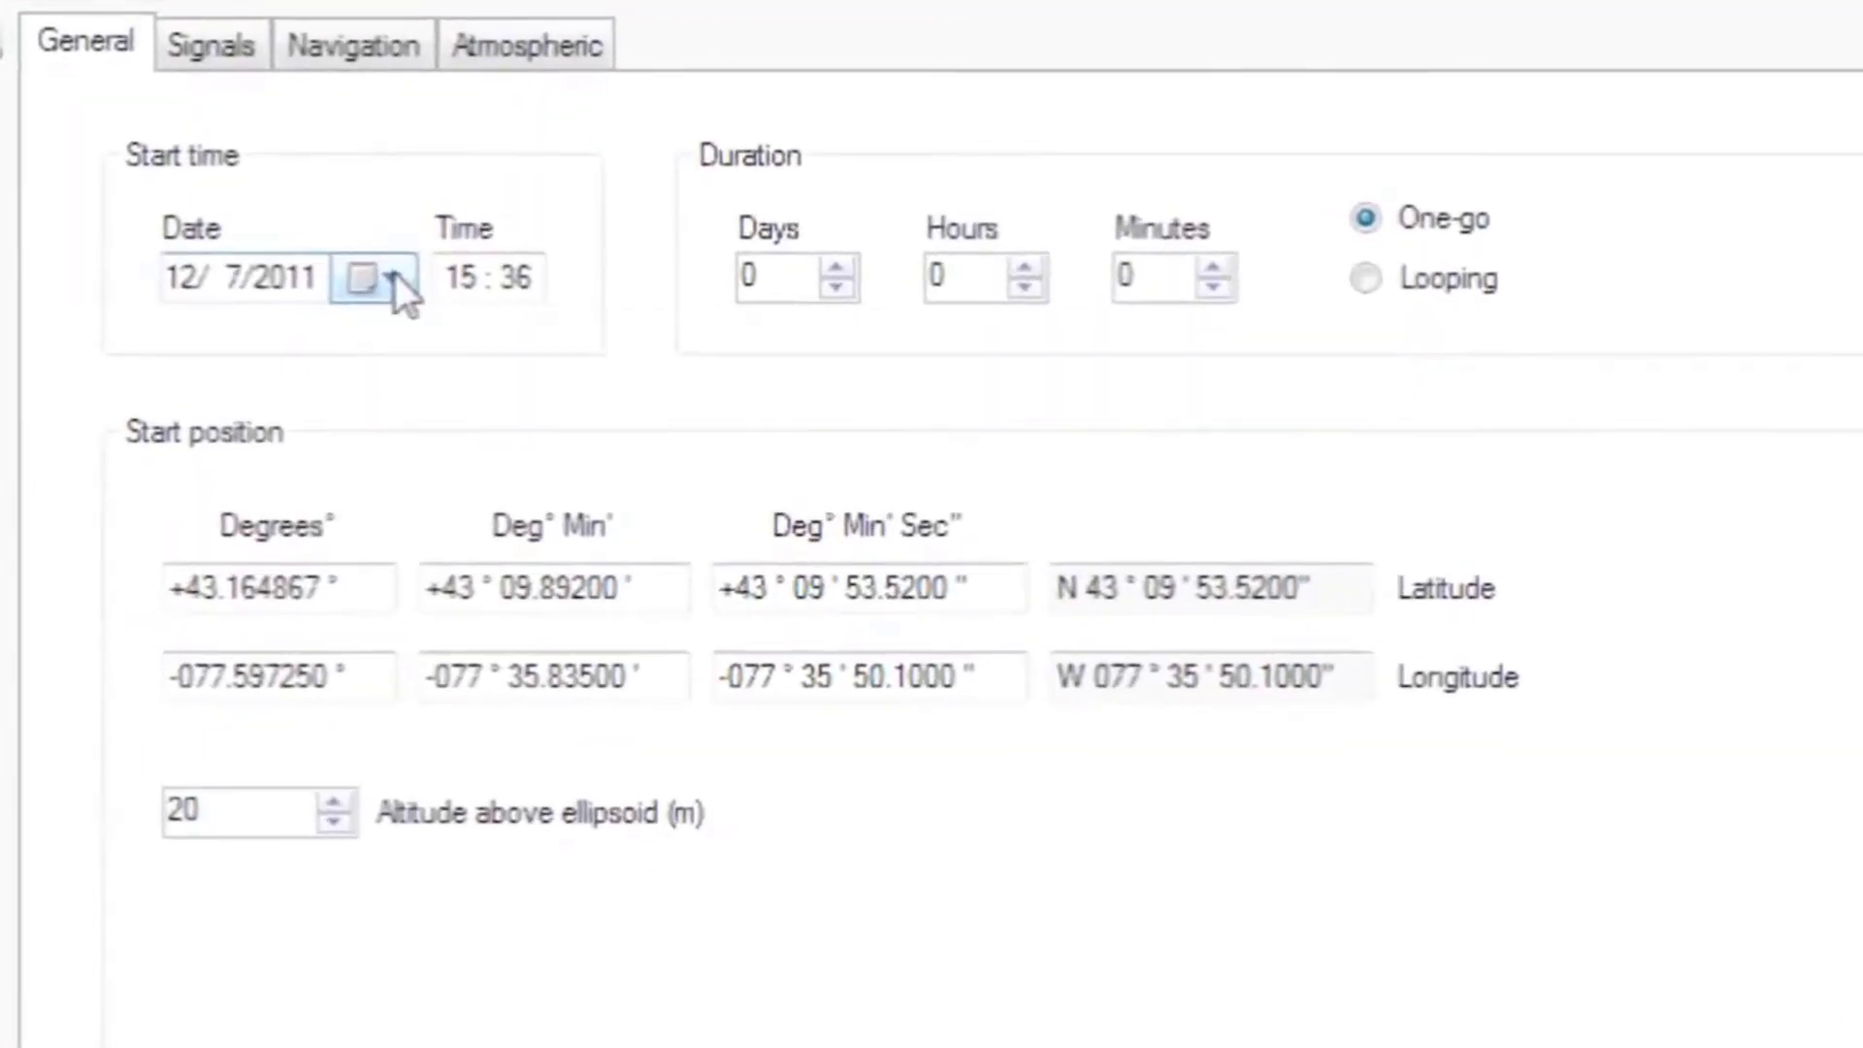
pyautogui.click(716, 347)
pyautogui.click(716, 347)
pyautogui.click(717, 347)
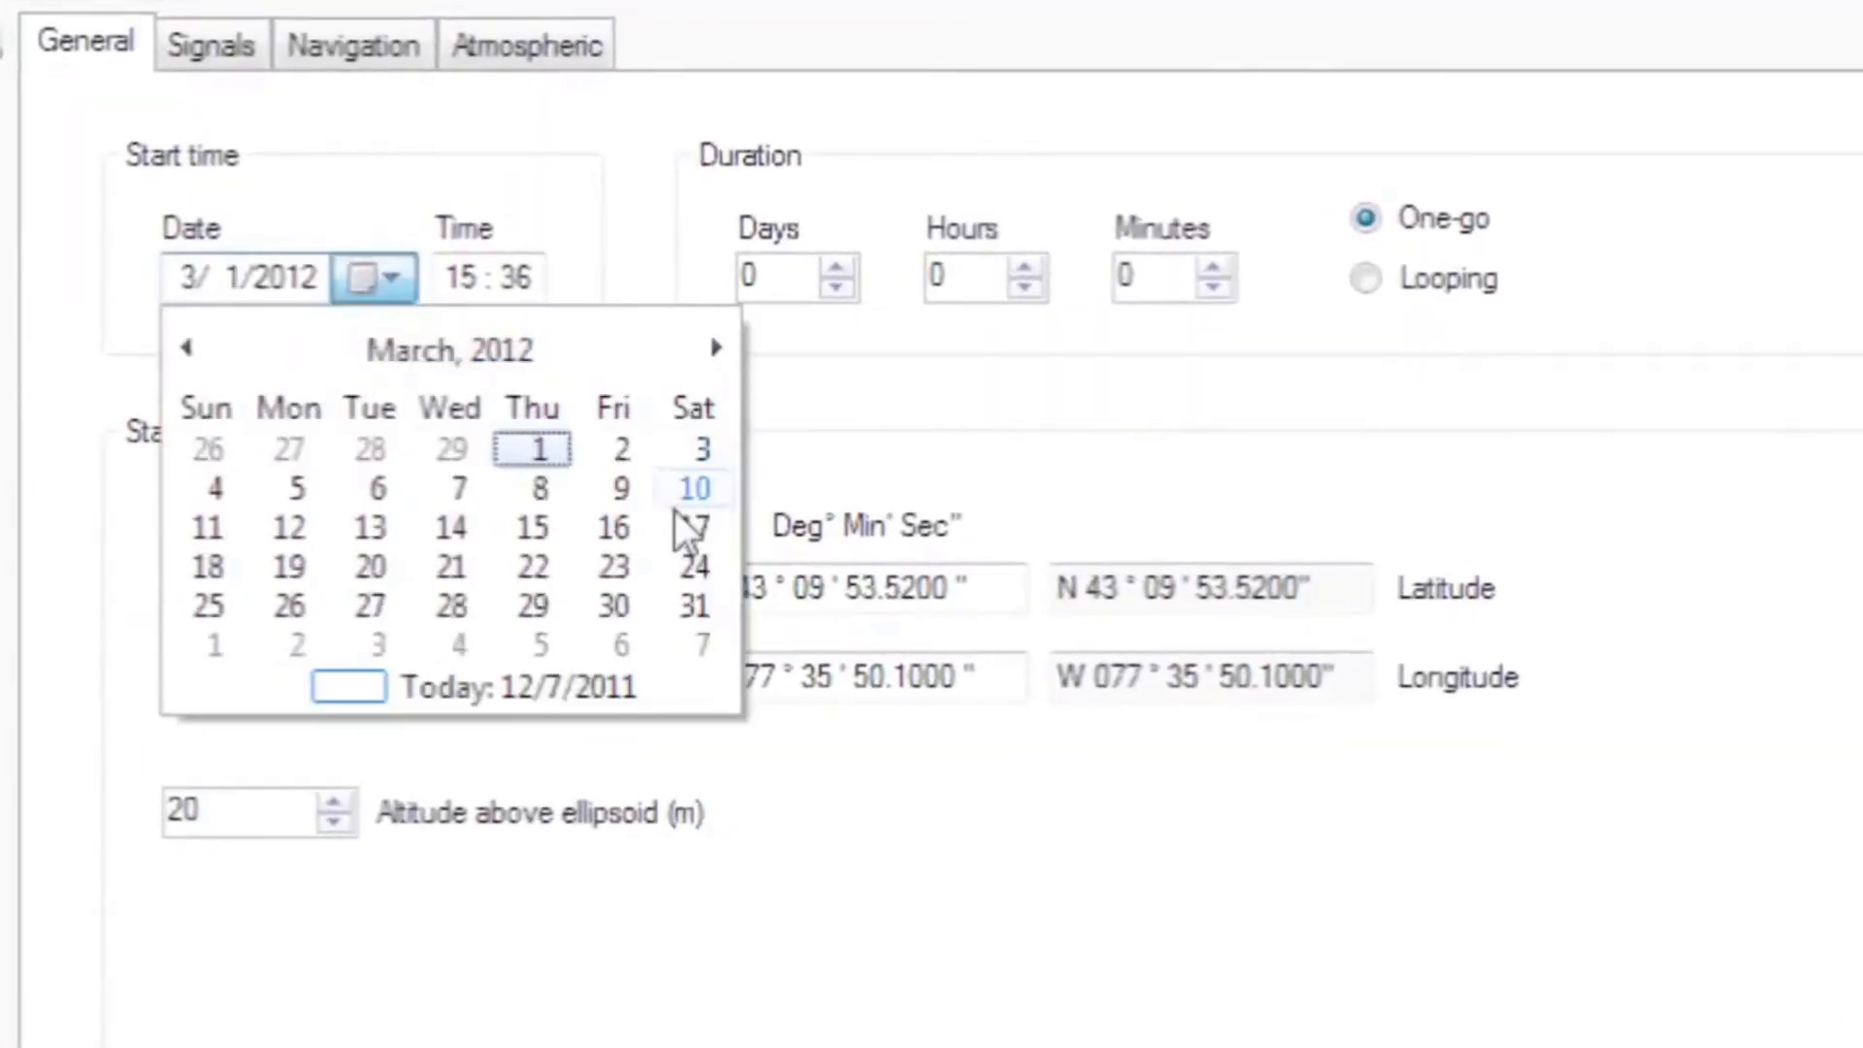
pyautogui.click(644, 522)
pyautogui.click(472, 278)
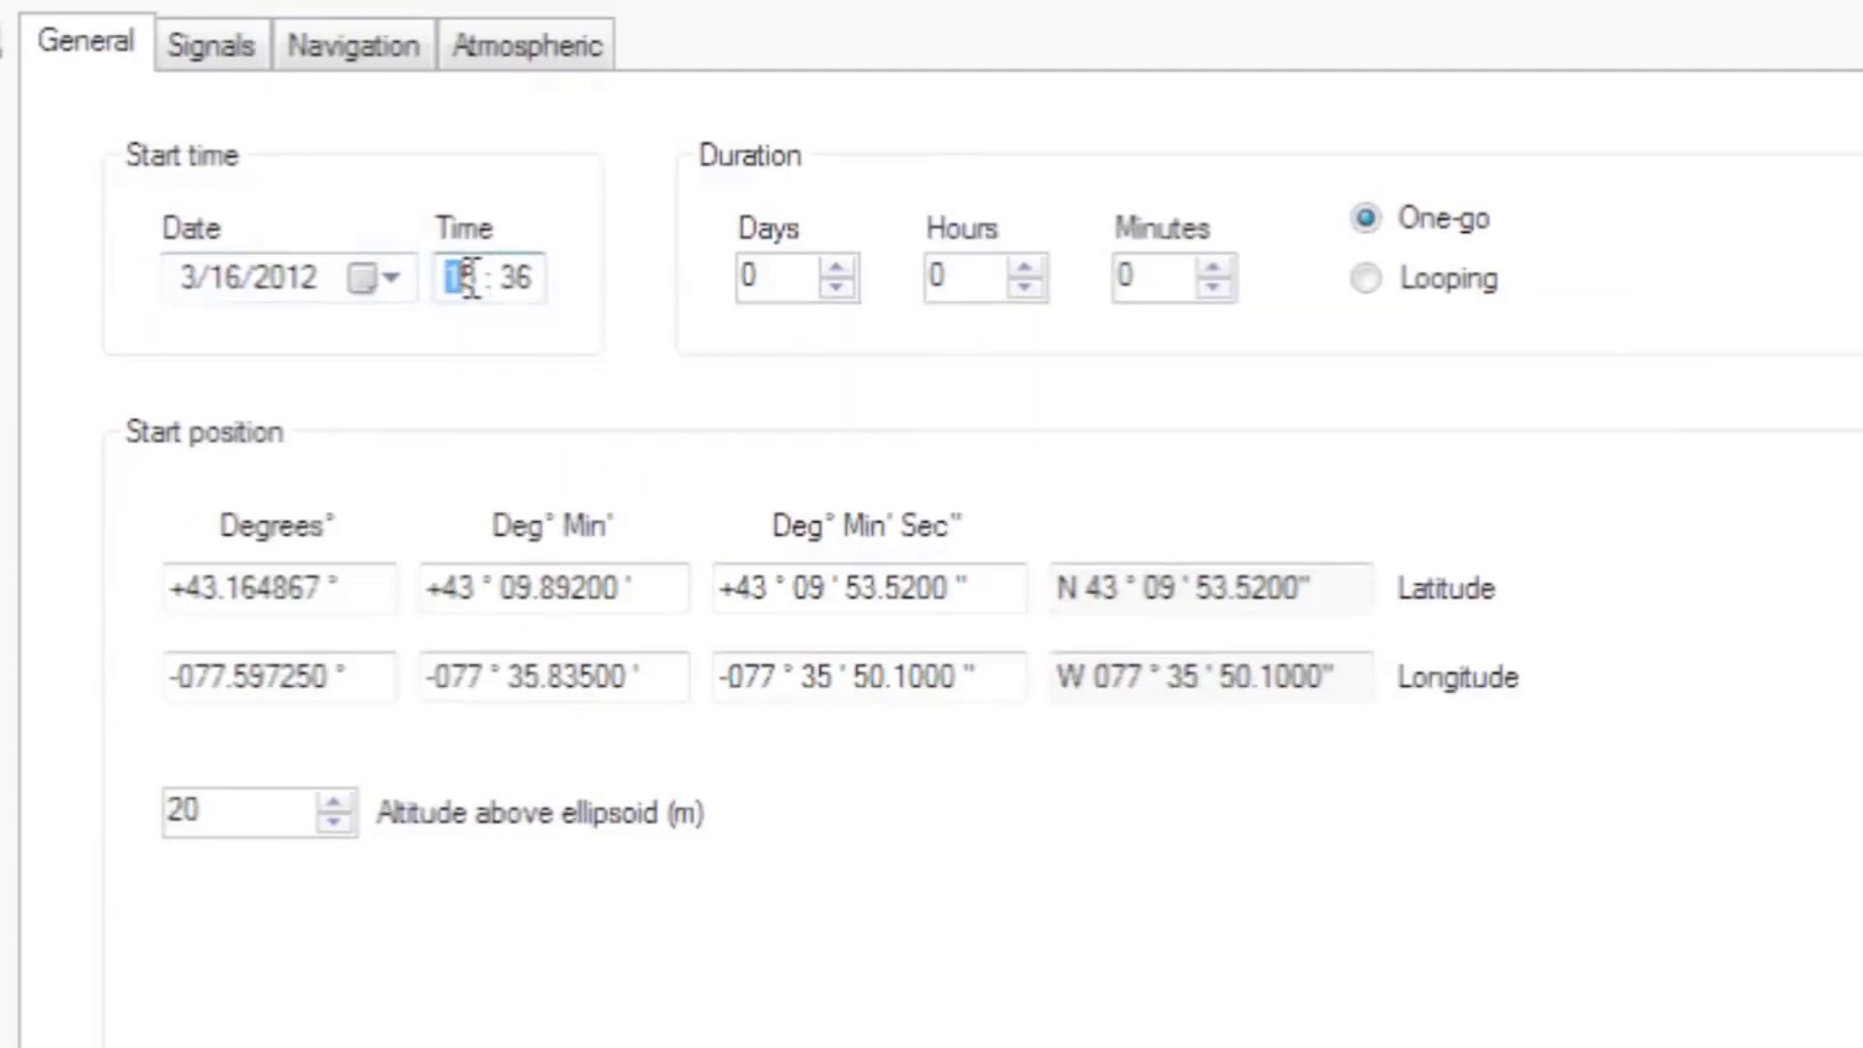
pyautogui.write('10')
pyautogui.press('Right')
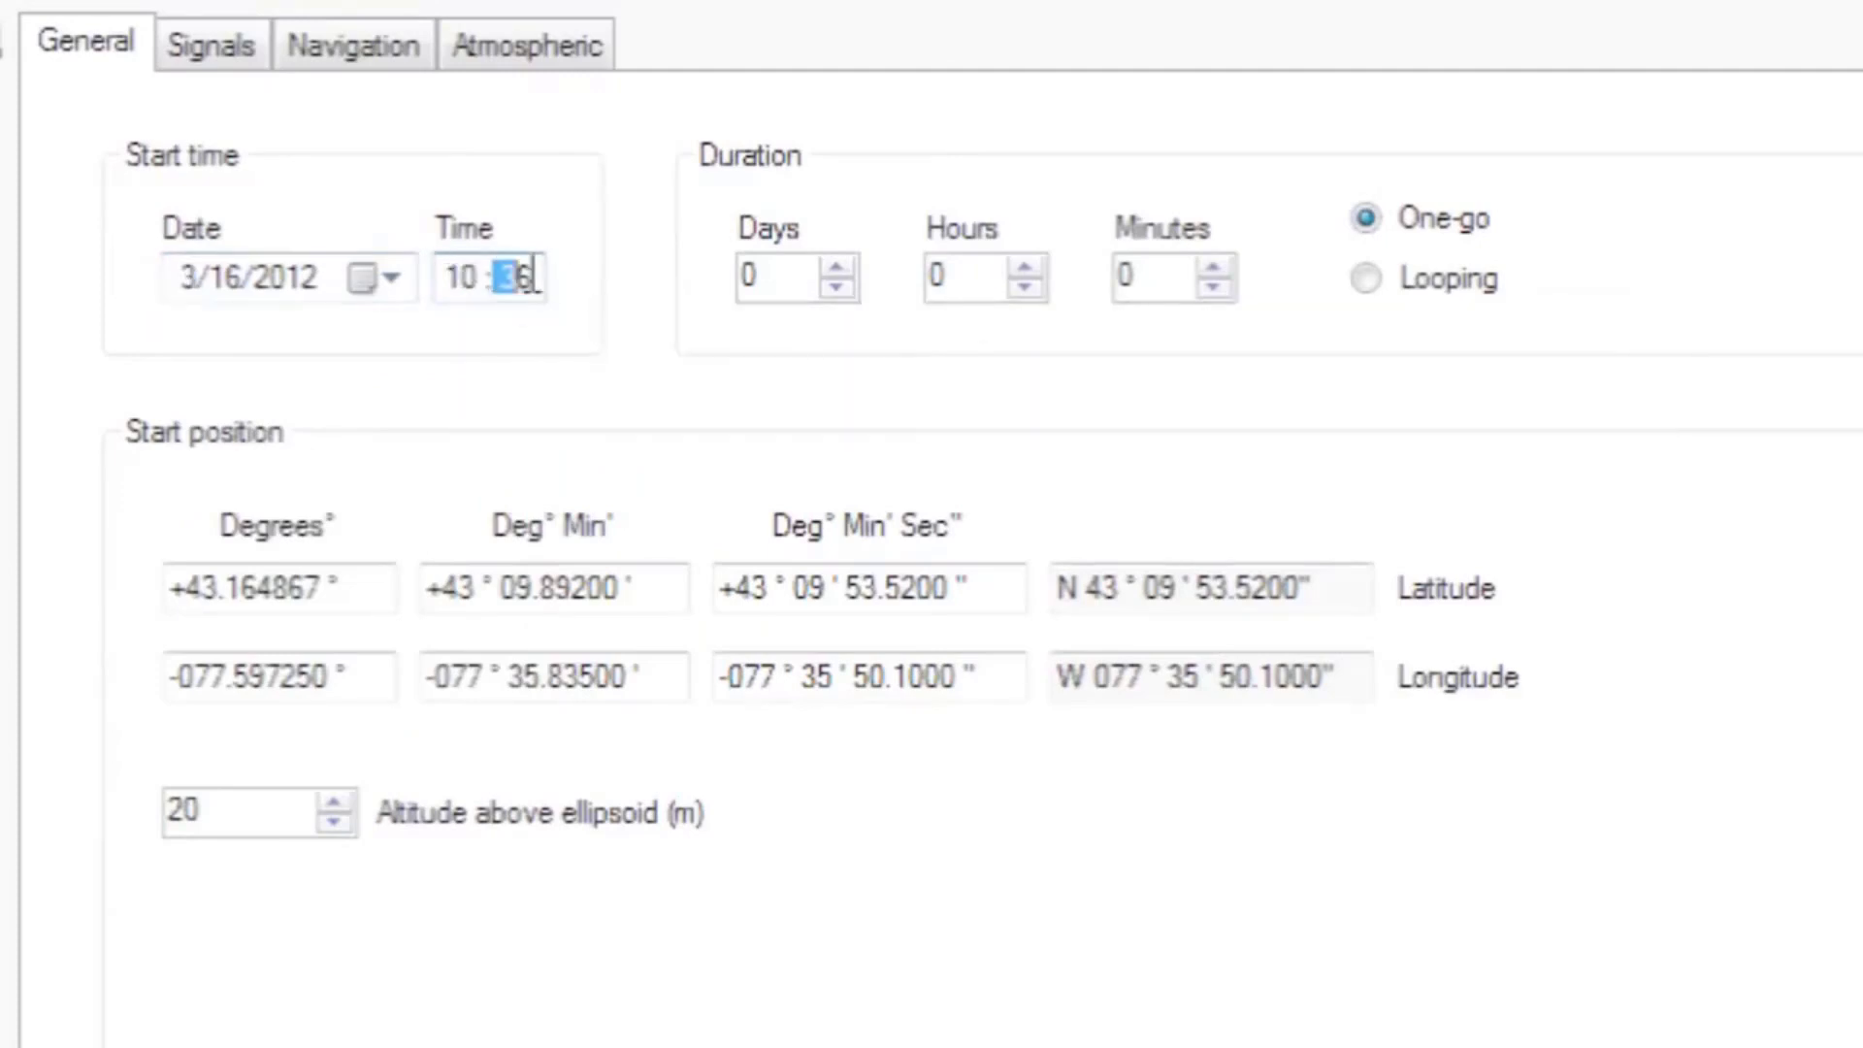
pyautogui.write('23')
pyautogui.press('Tab')
pyautogui.write('31')
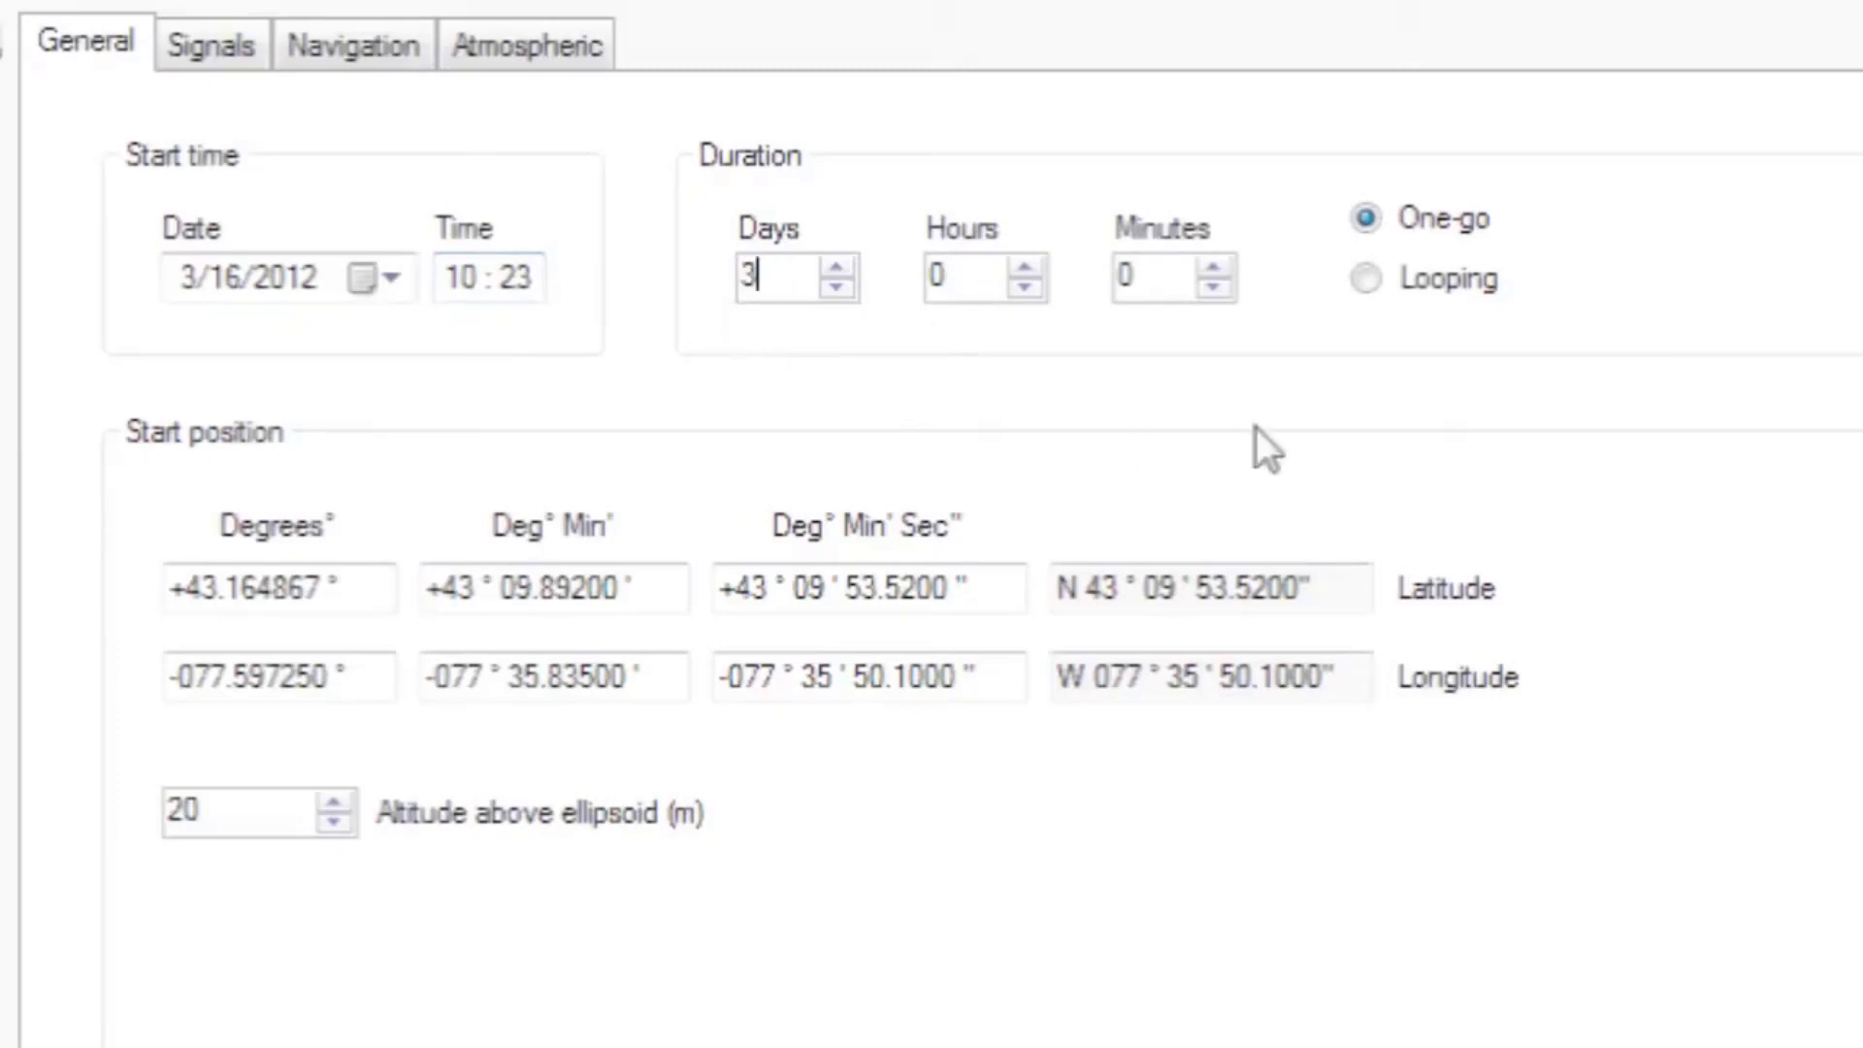
# Step: Set the scenario's signals to 14 GPS signals, 1 SBAS satellite and an elevation mask of 10°
pyautogui.click(214, 43)
pyautogui.moveTo(204, 303); pyautogui.dragTo(142, 304)
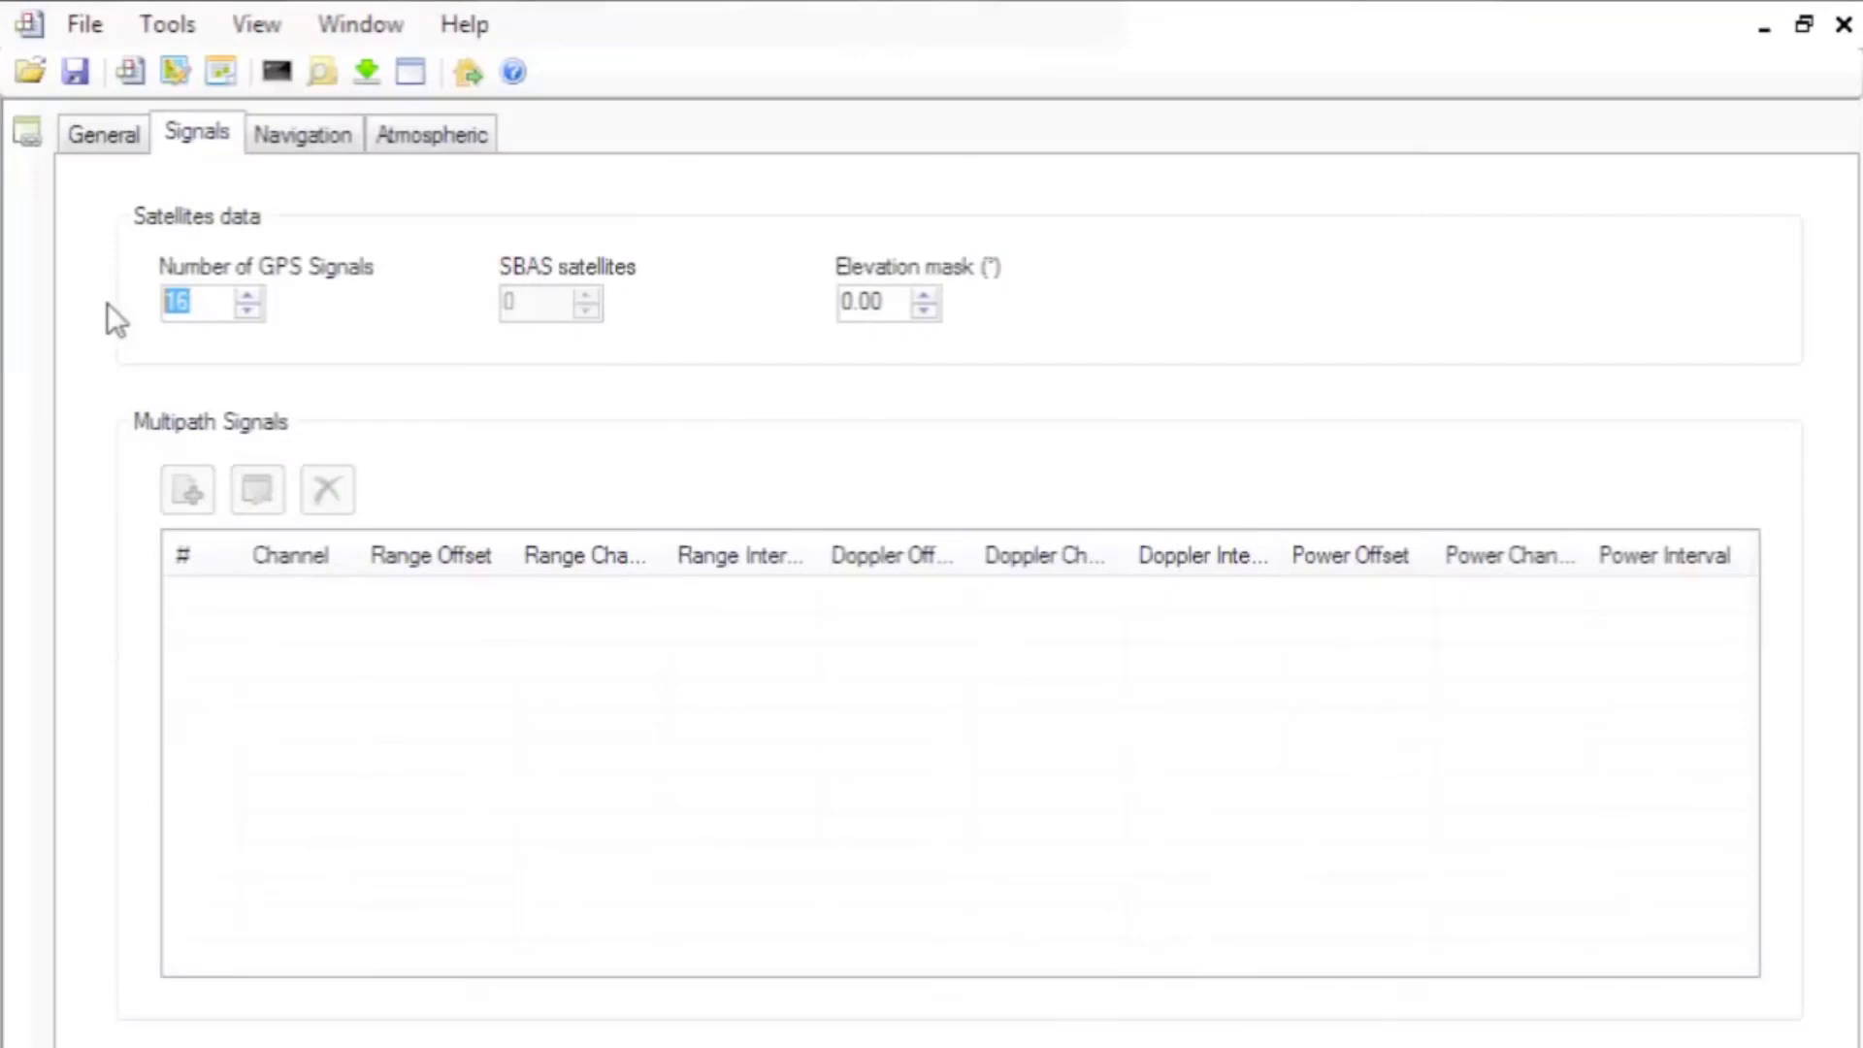
pyautogui.write('14')
pyautogui.press('Tab')
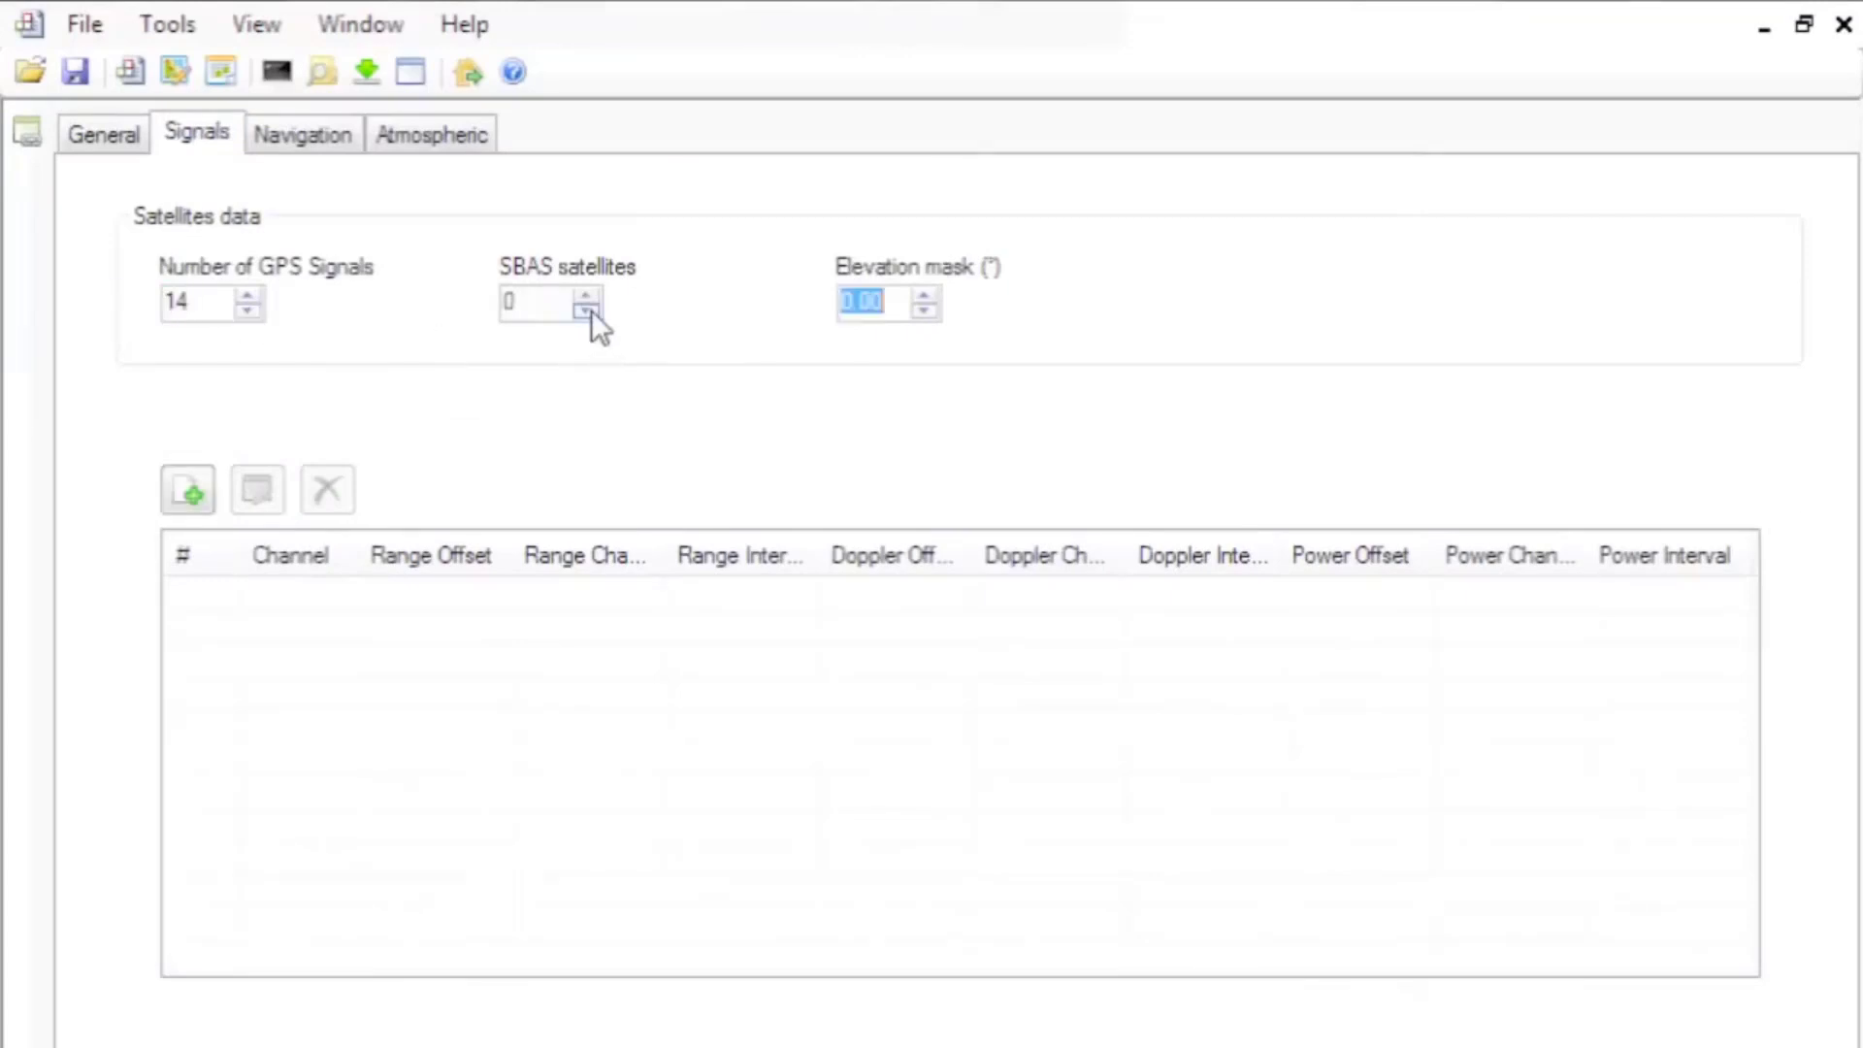
pyautogui.moveTo(540, 300); pyautogui.dragTo(483, 303)
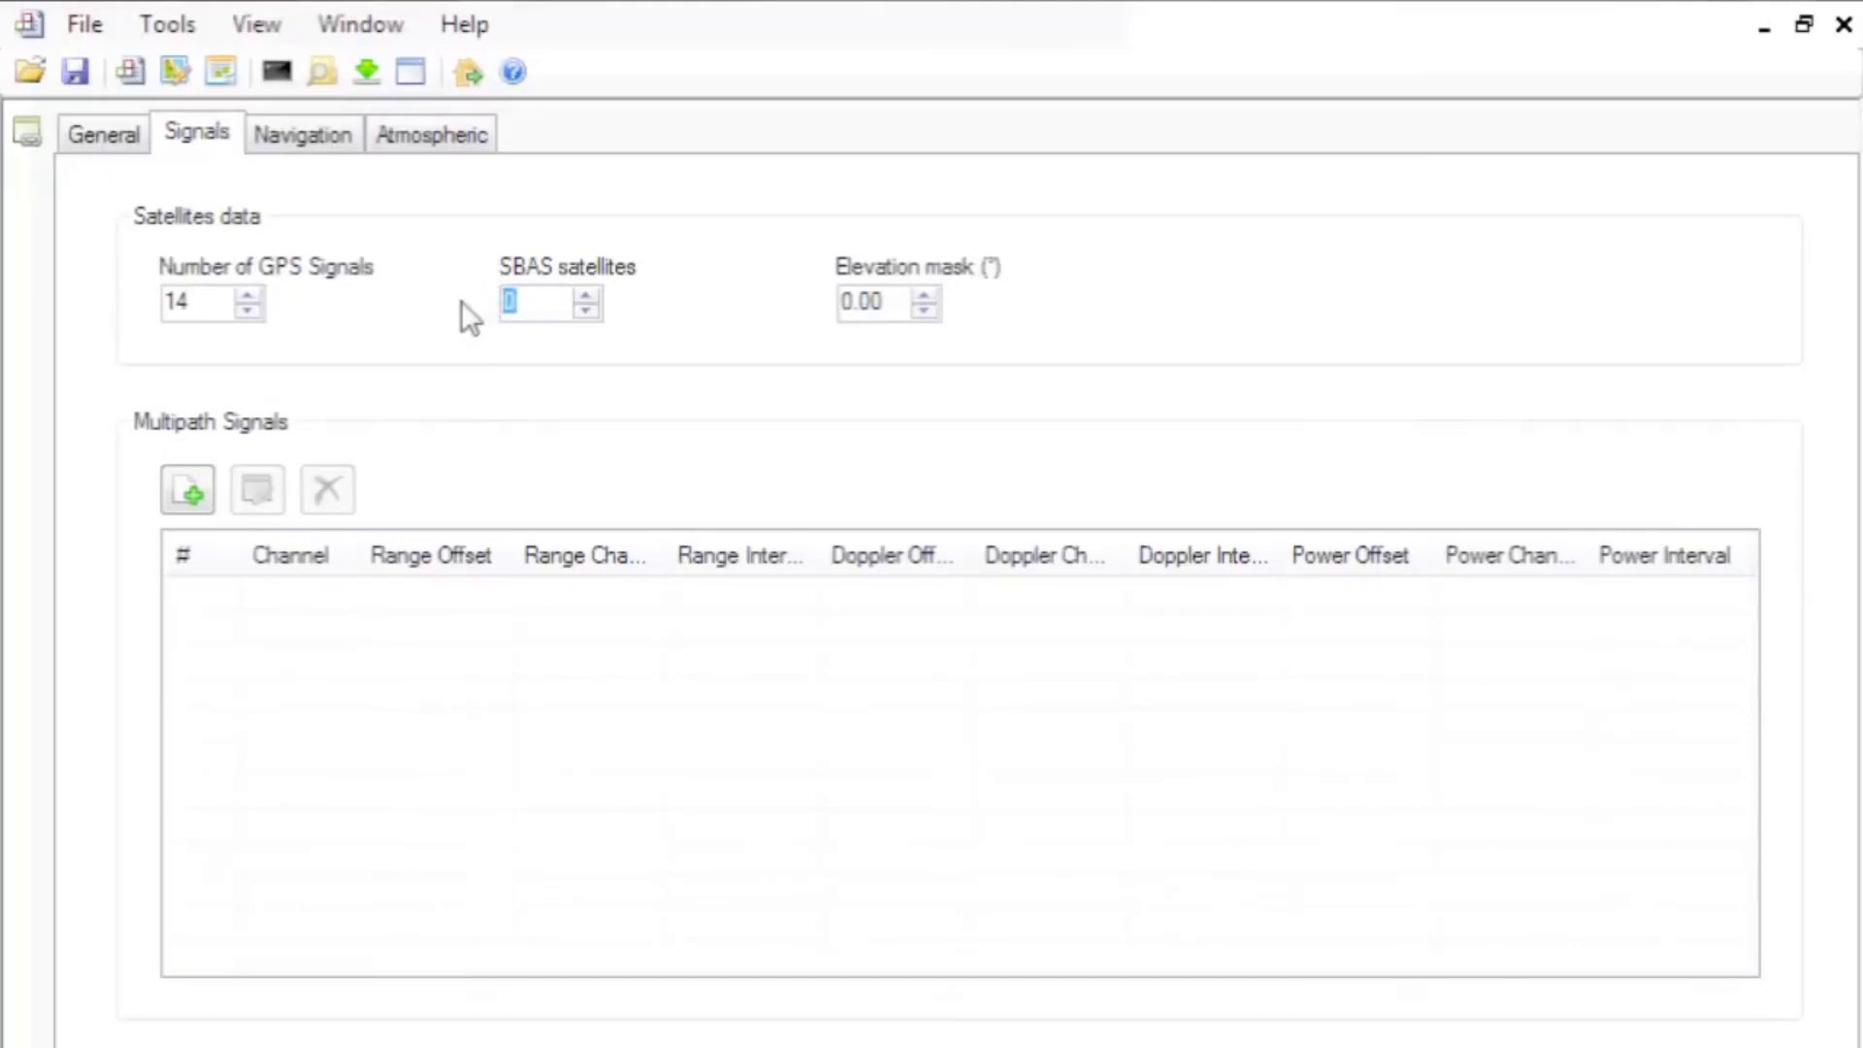
pyautogui.write('1')
pyautogui.moveTo(884, 301); pyautogui.dragTo(843, 312)
pyautogui.write('10')
# Step: Add a multipath signal on channel 1 with a range offset of 0.2 m, Doppler offset of 0.1 m/s and power offset of -0.5 dB
pyautogui.click(187, 491)
pyautogui.moveTo(507, 519); pyautogui.dragTo(414, 514)
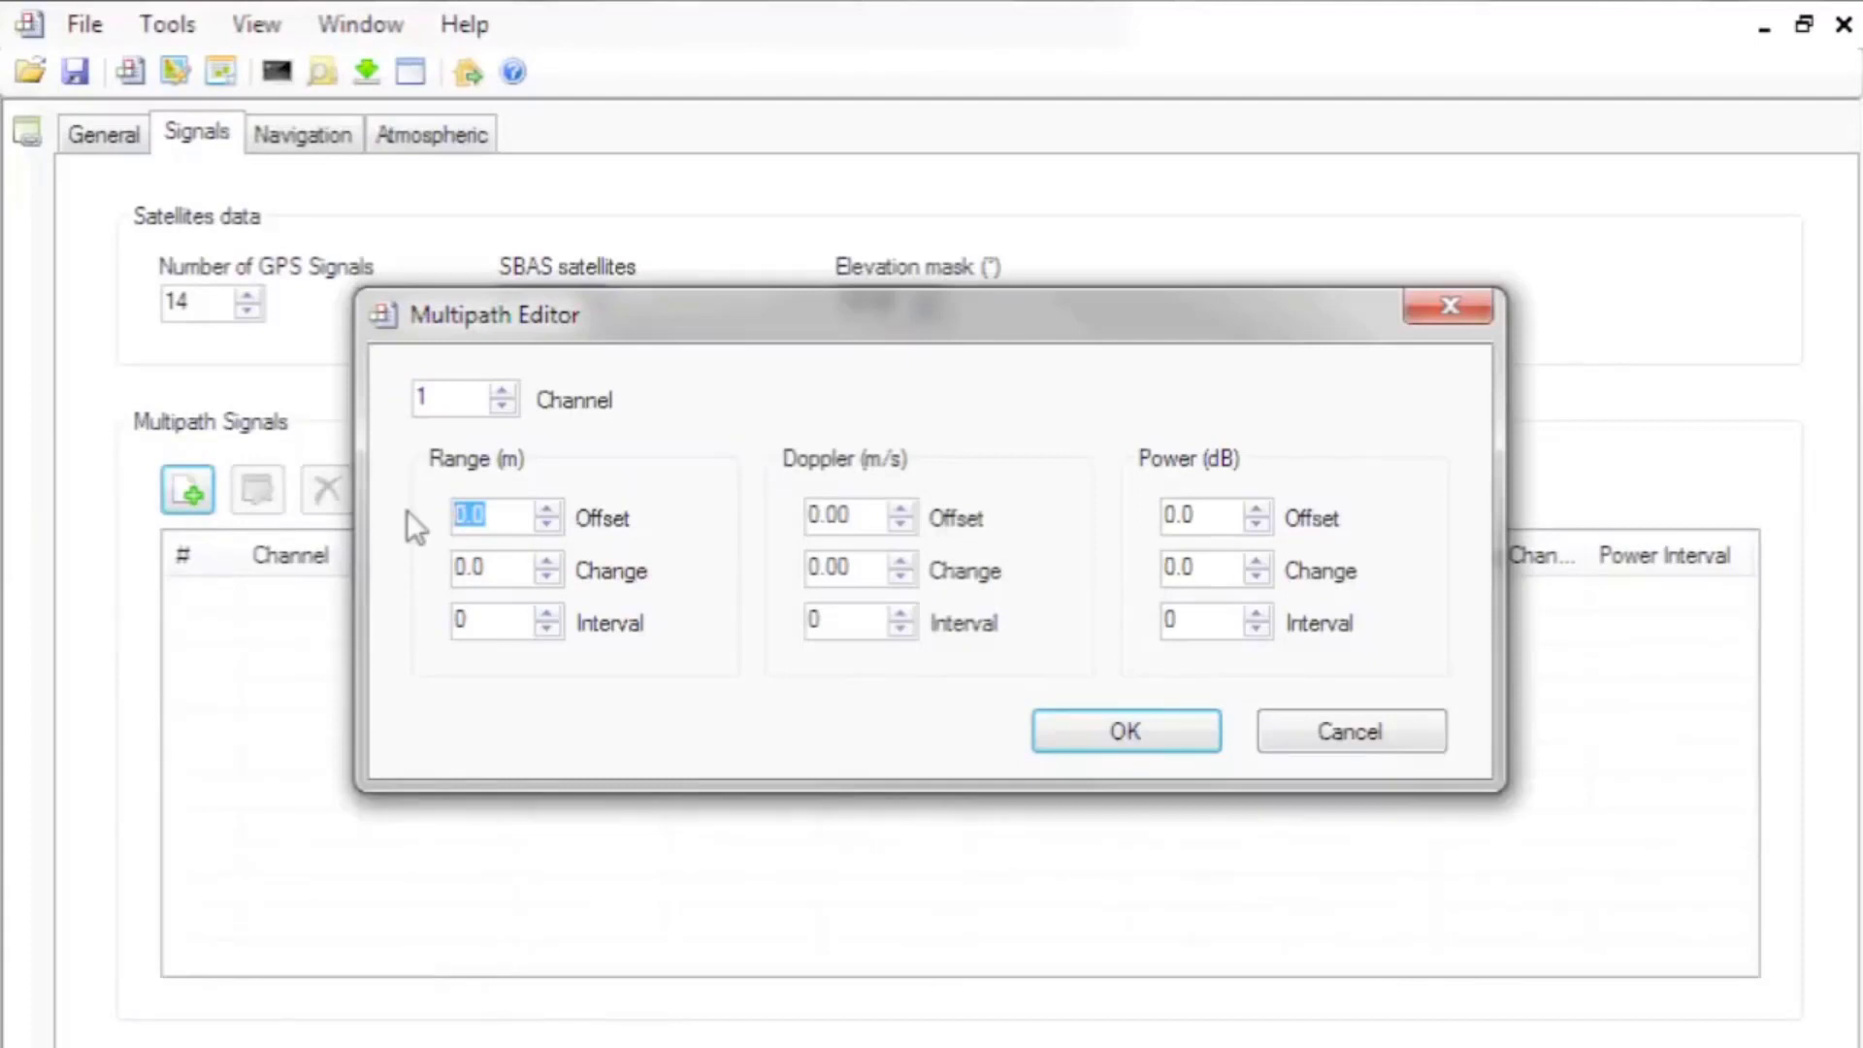
pyautogui.write('.2')
pyautogui.moveTo(855, 519); pyautogui.dragTo(737, 526)
pyautogui.write('.1')
pyautogui.moveTo(1211, 516); pyautogui.dragTo(1095, 529)
pyautogui.write('-0')
pyautogui.write('.5')
pyautogui.click(1135, 727)
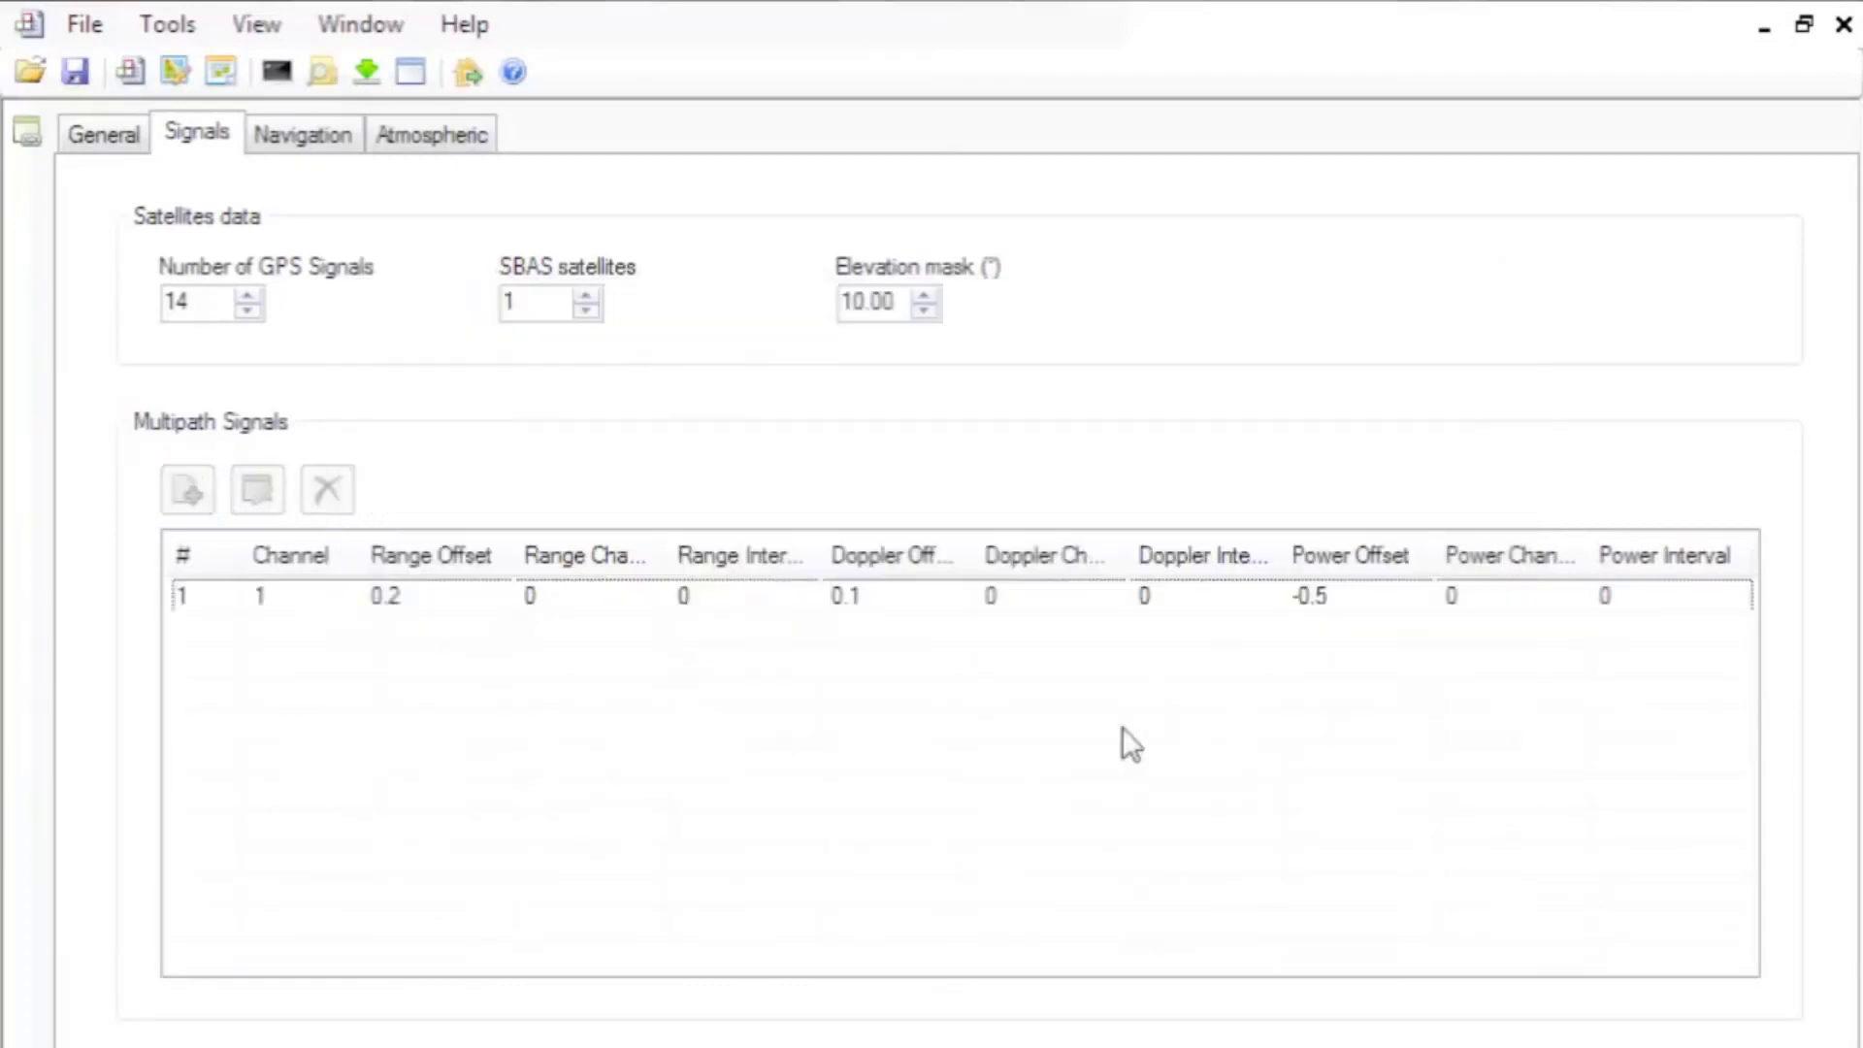
# Step: Review the scenario's navigation settings, including leap seconds, and the atmospheric temperature, pressure and humidity
pyautogui.click(349, 155)
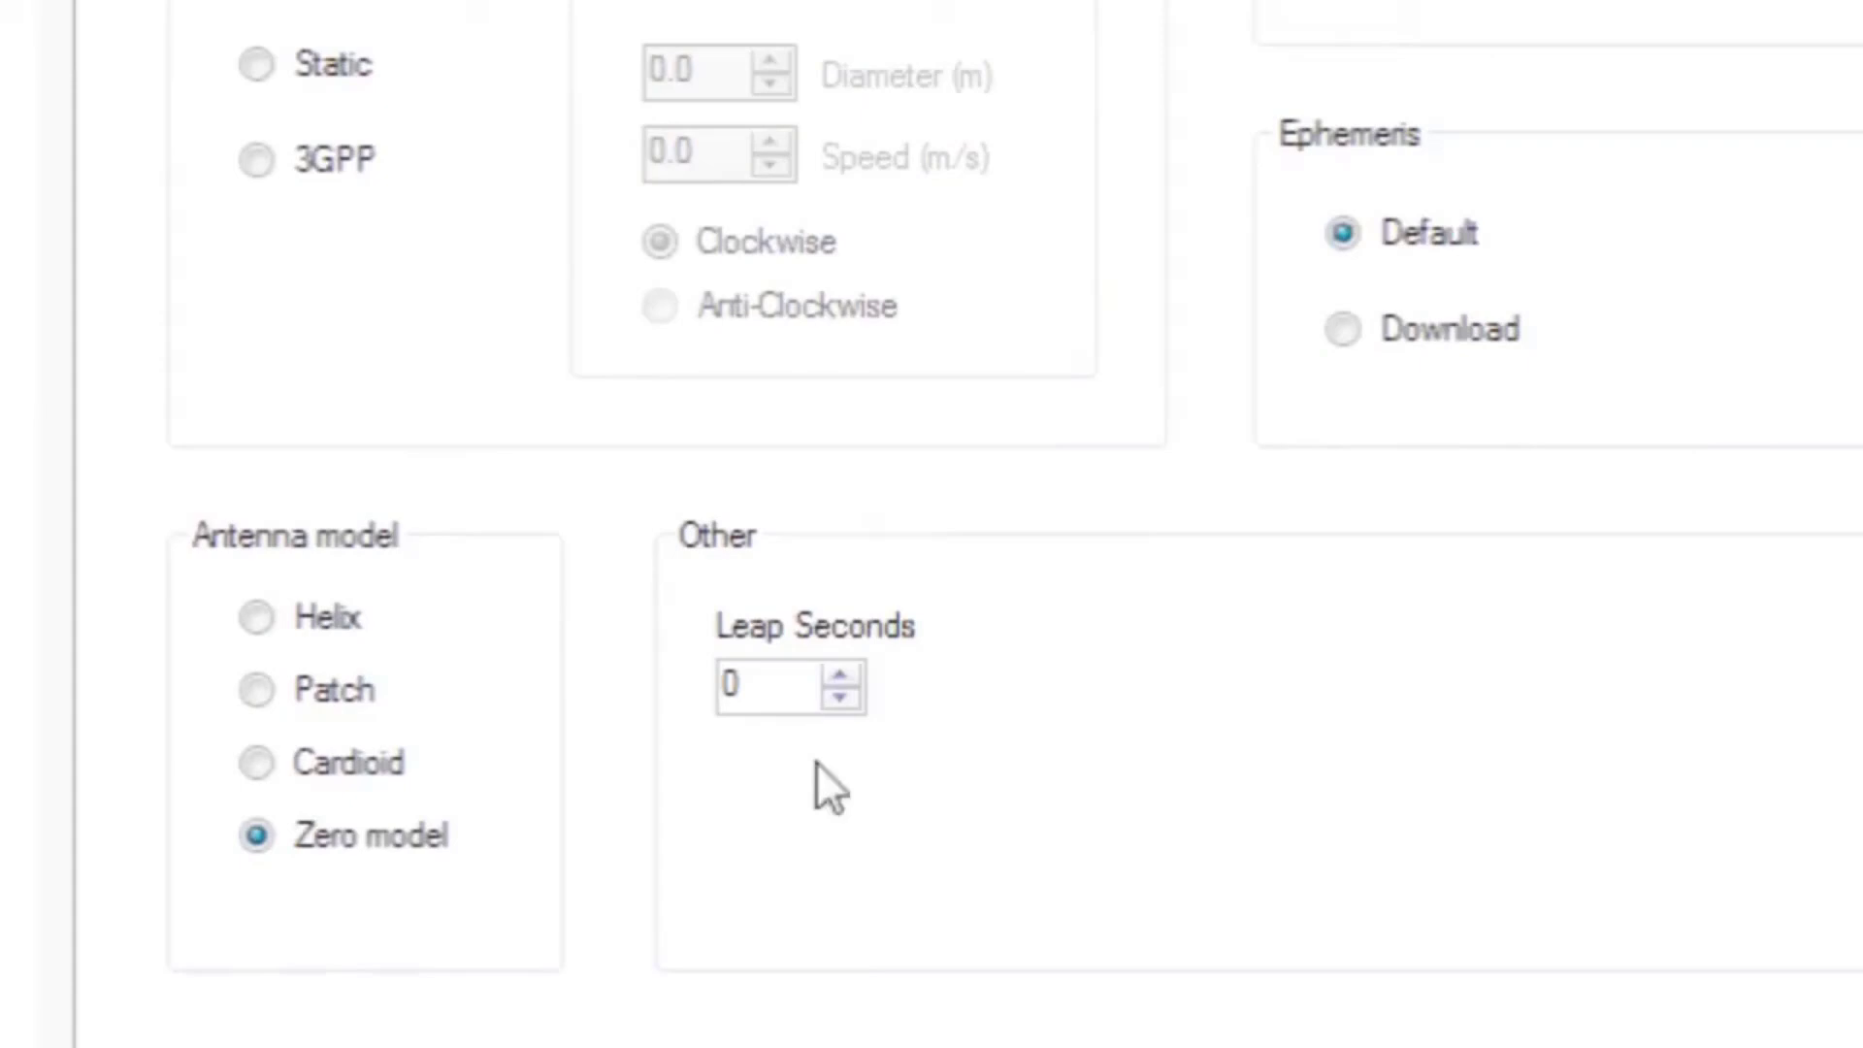
pyautogui.moveTo(798, 687)
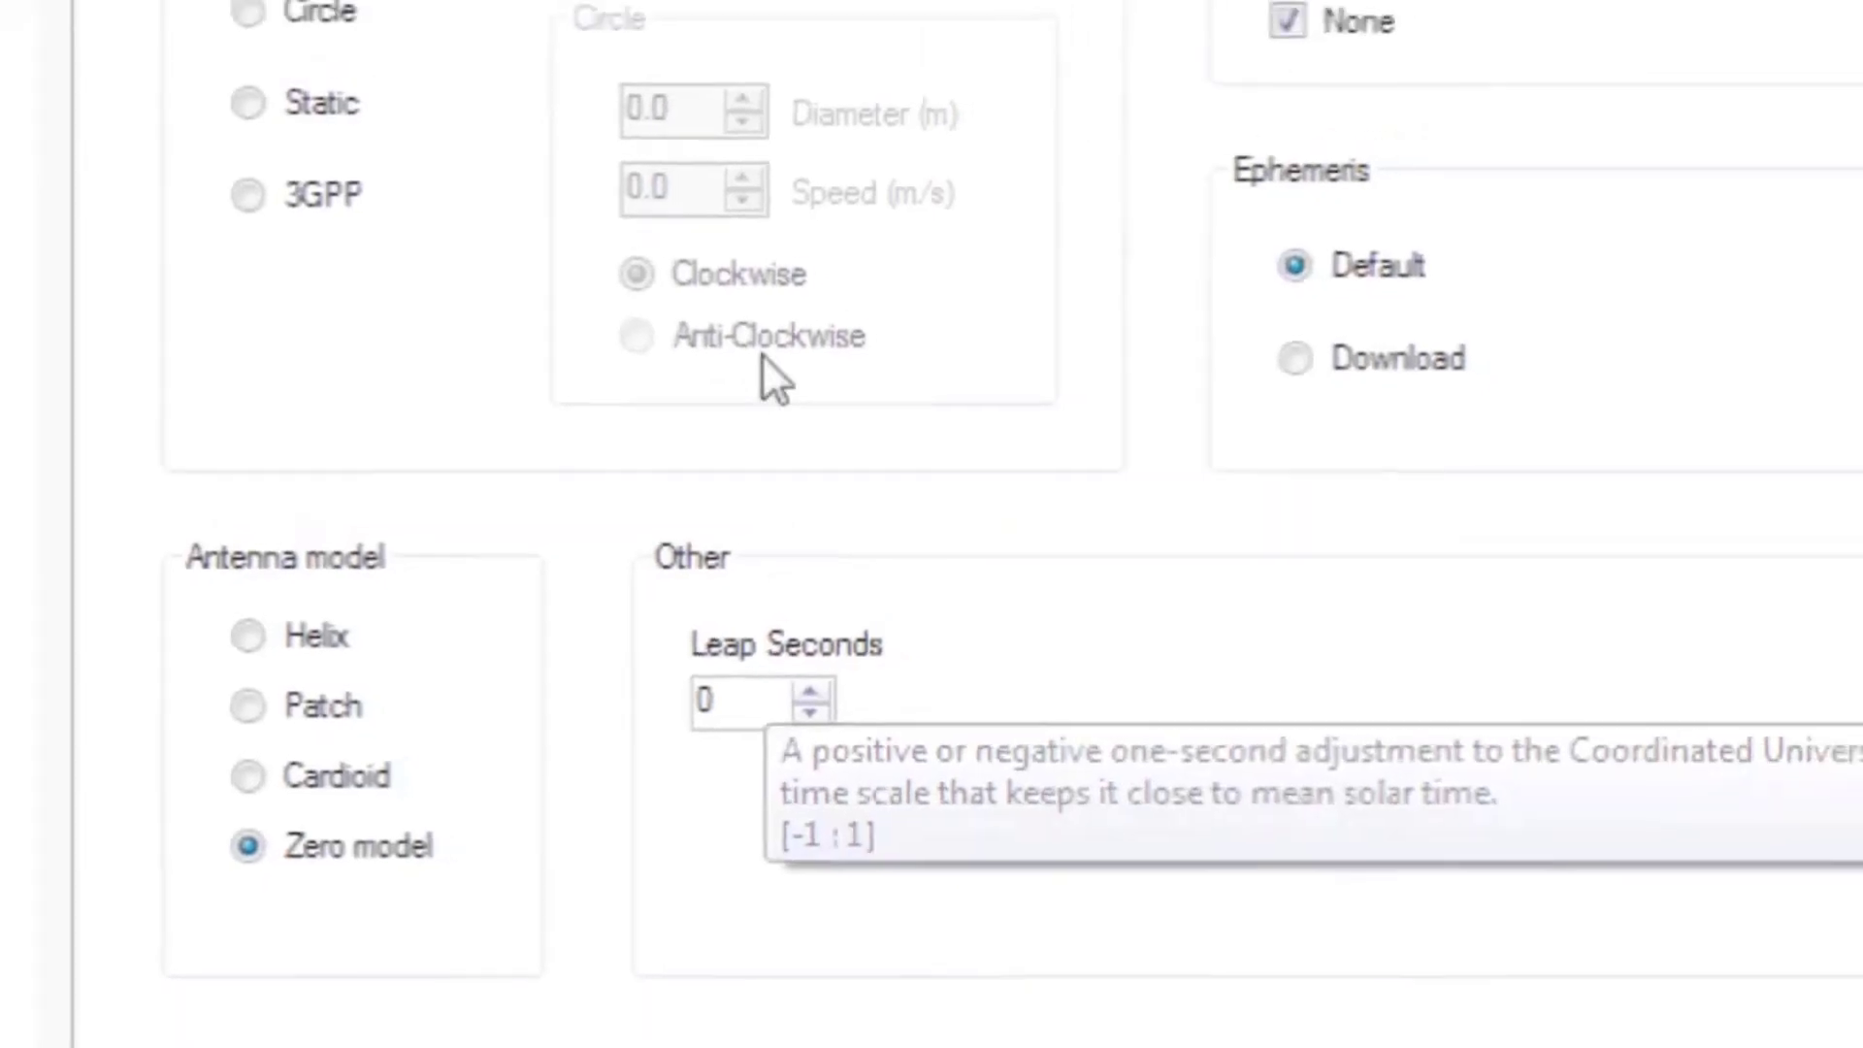
pyautogui.click(462, 62)
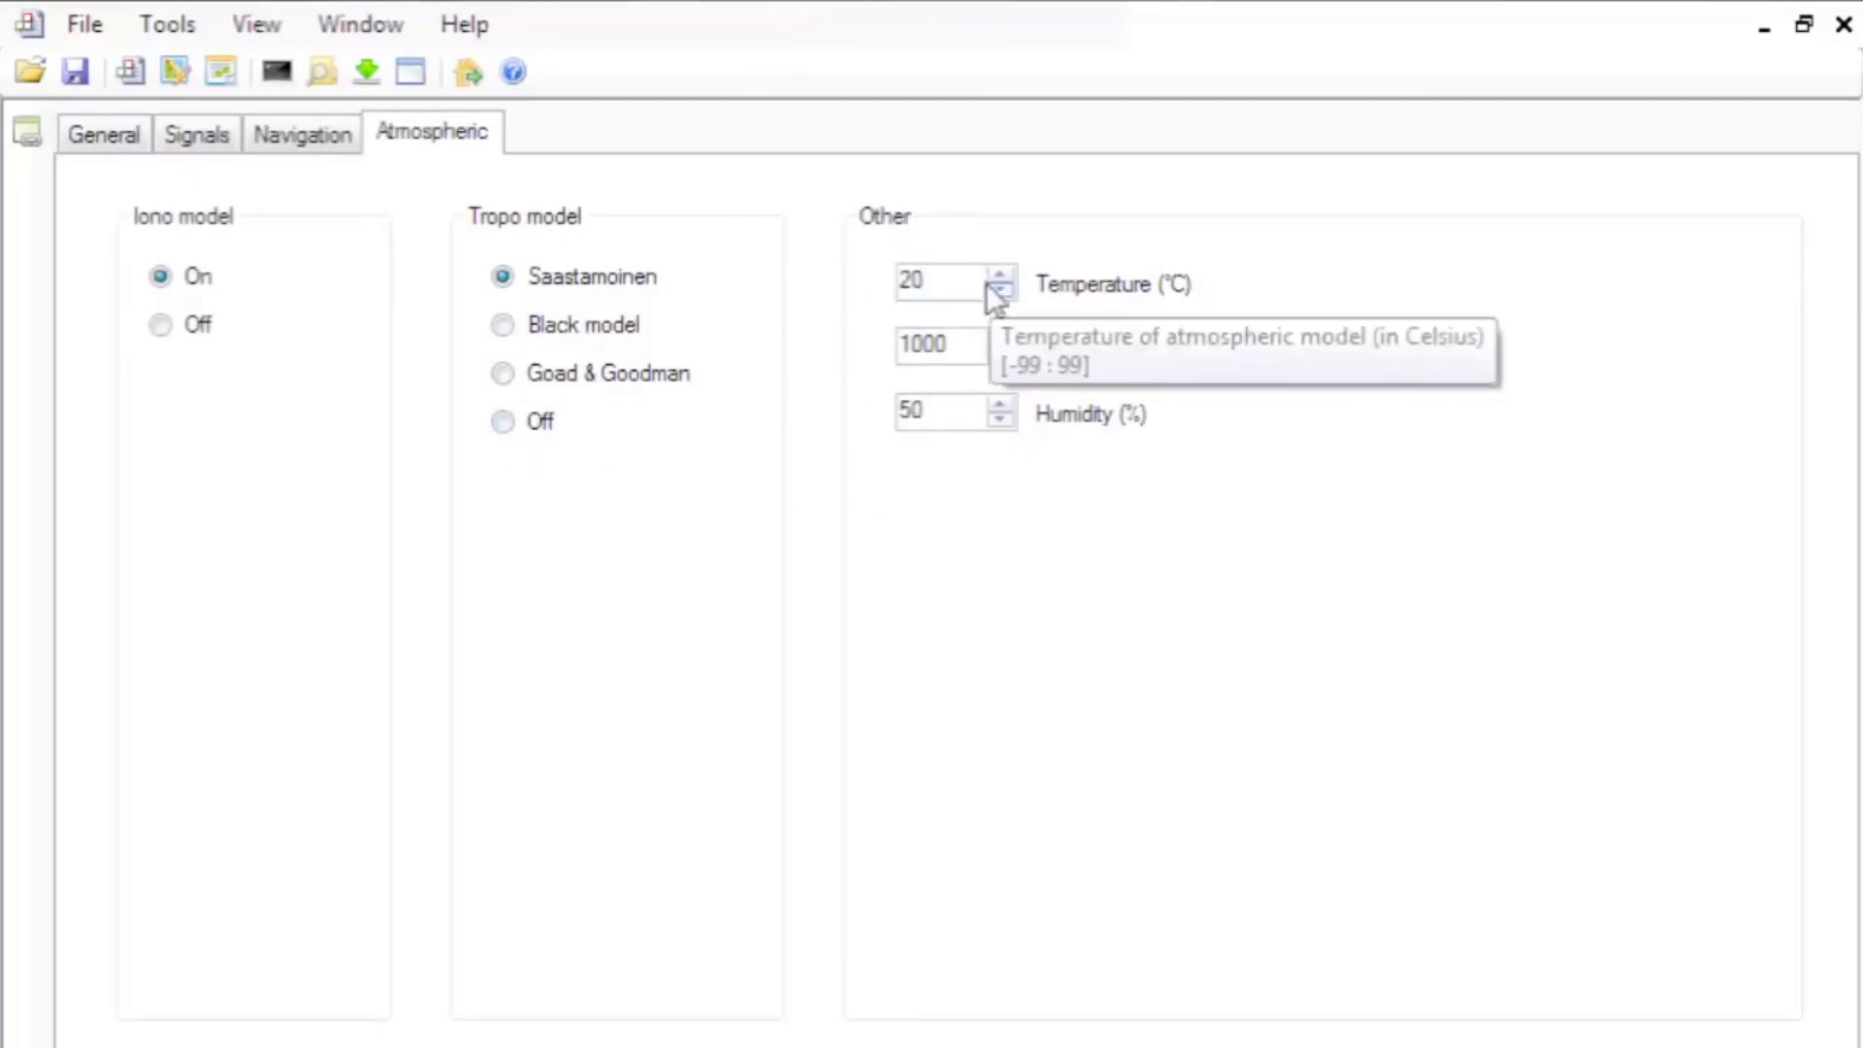
pyautogui.click(948, 281)
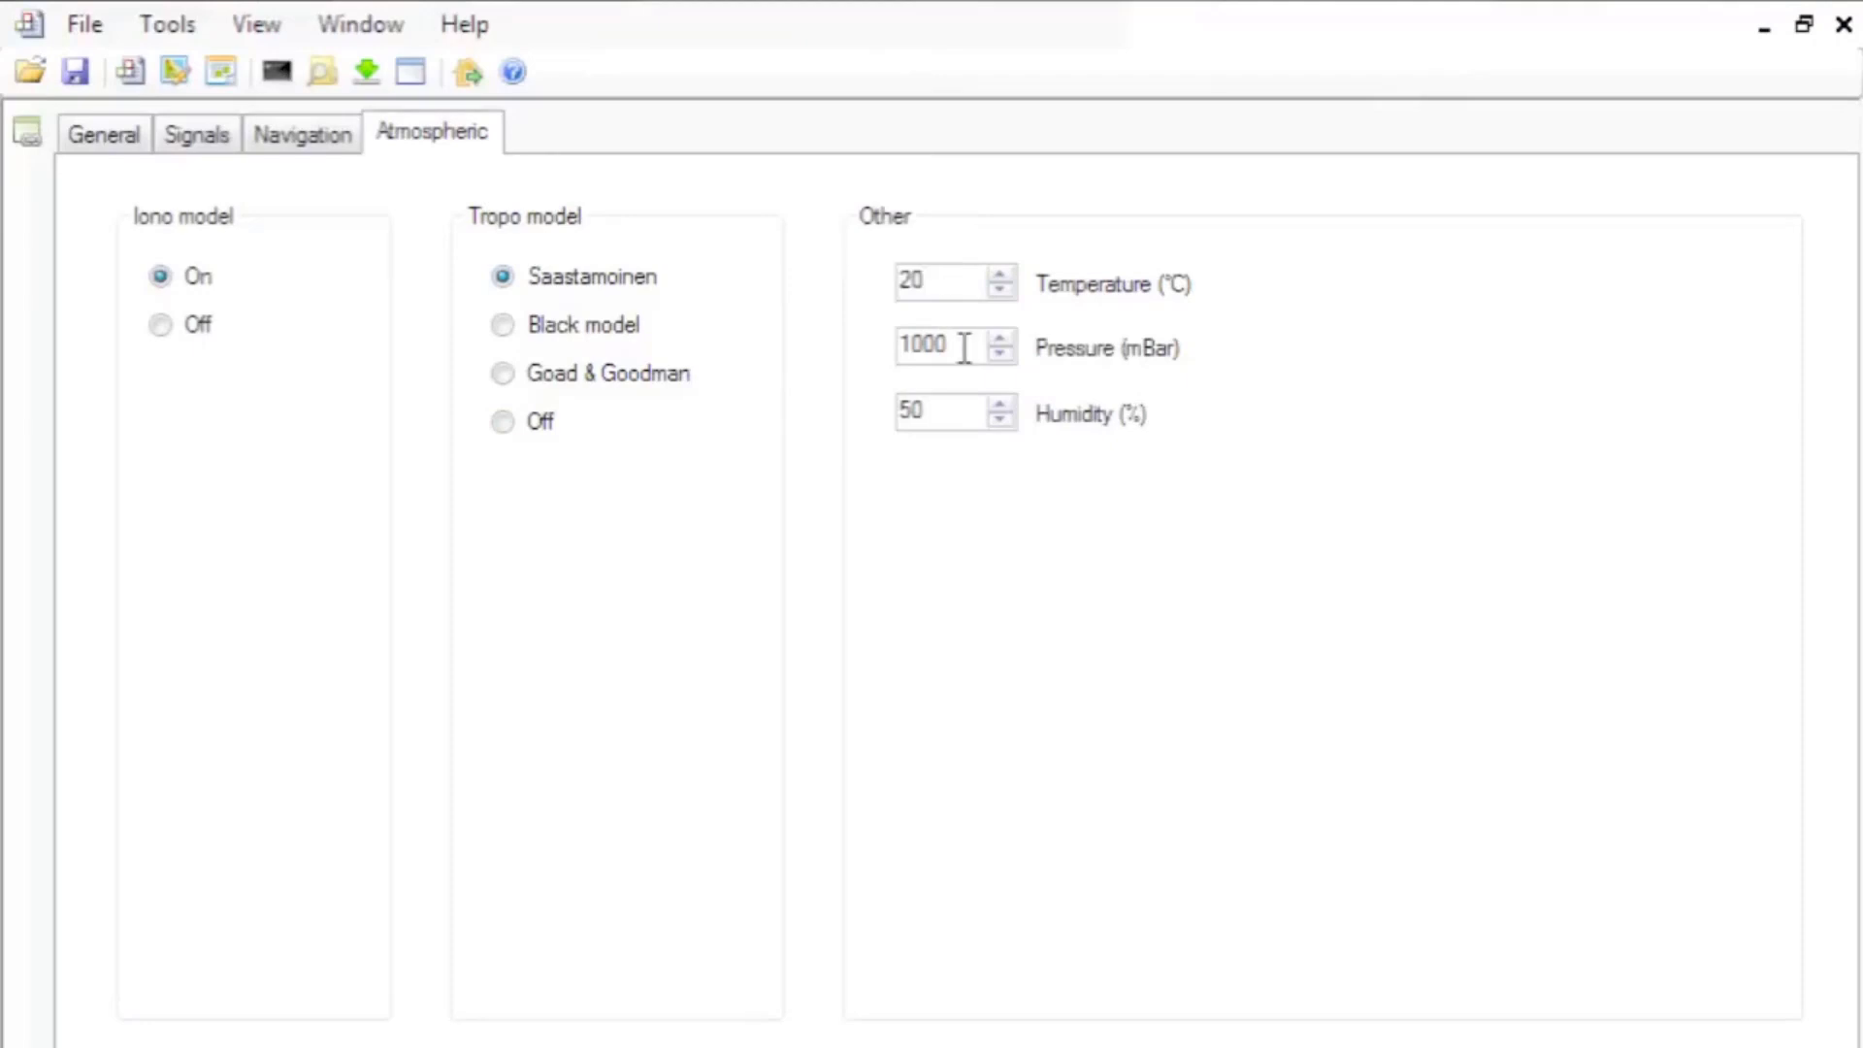
pyautogui.click(964, 348)
pyautogui.click(963, 420)
# Step: Save the scenario as trainingscen in the Repository folder
pyautogui.click(93, 74)
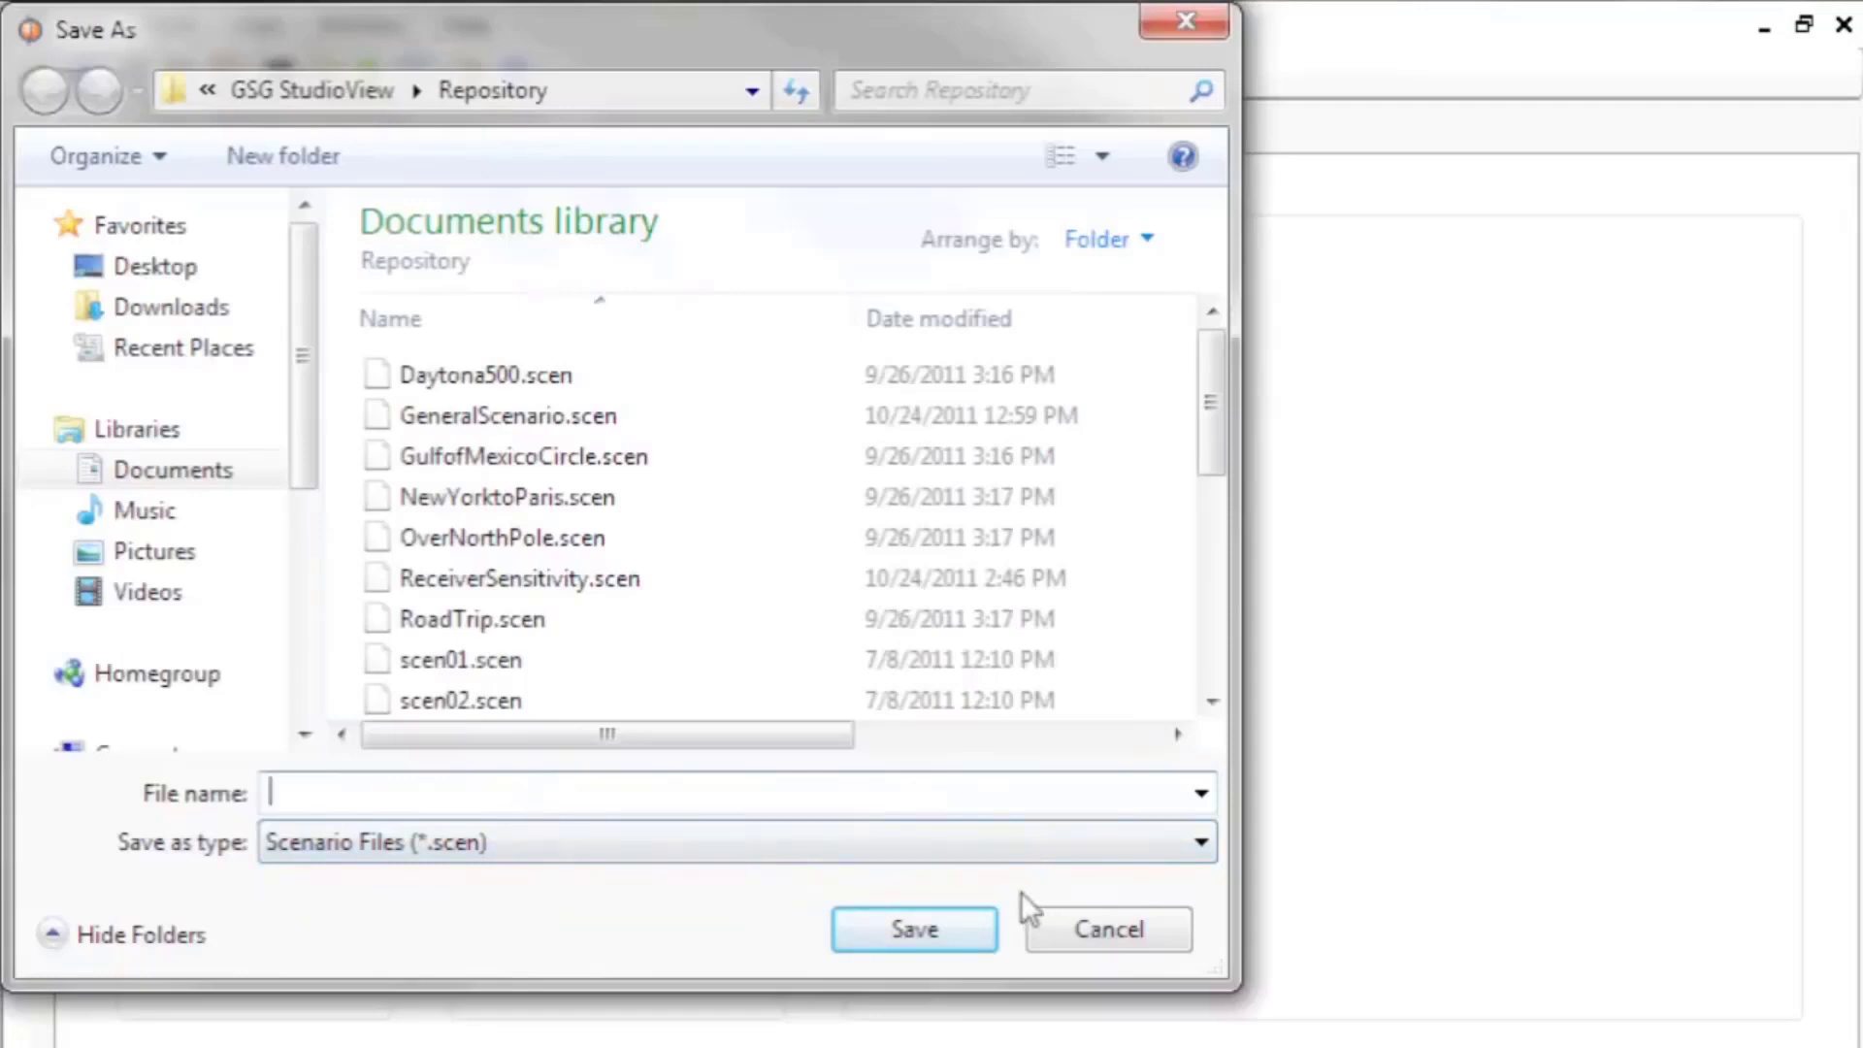
pyautogui.write('trainingscen')
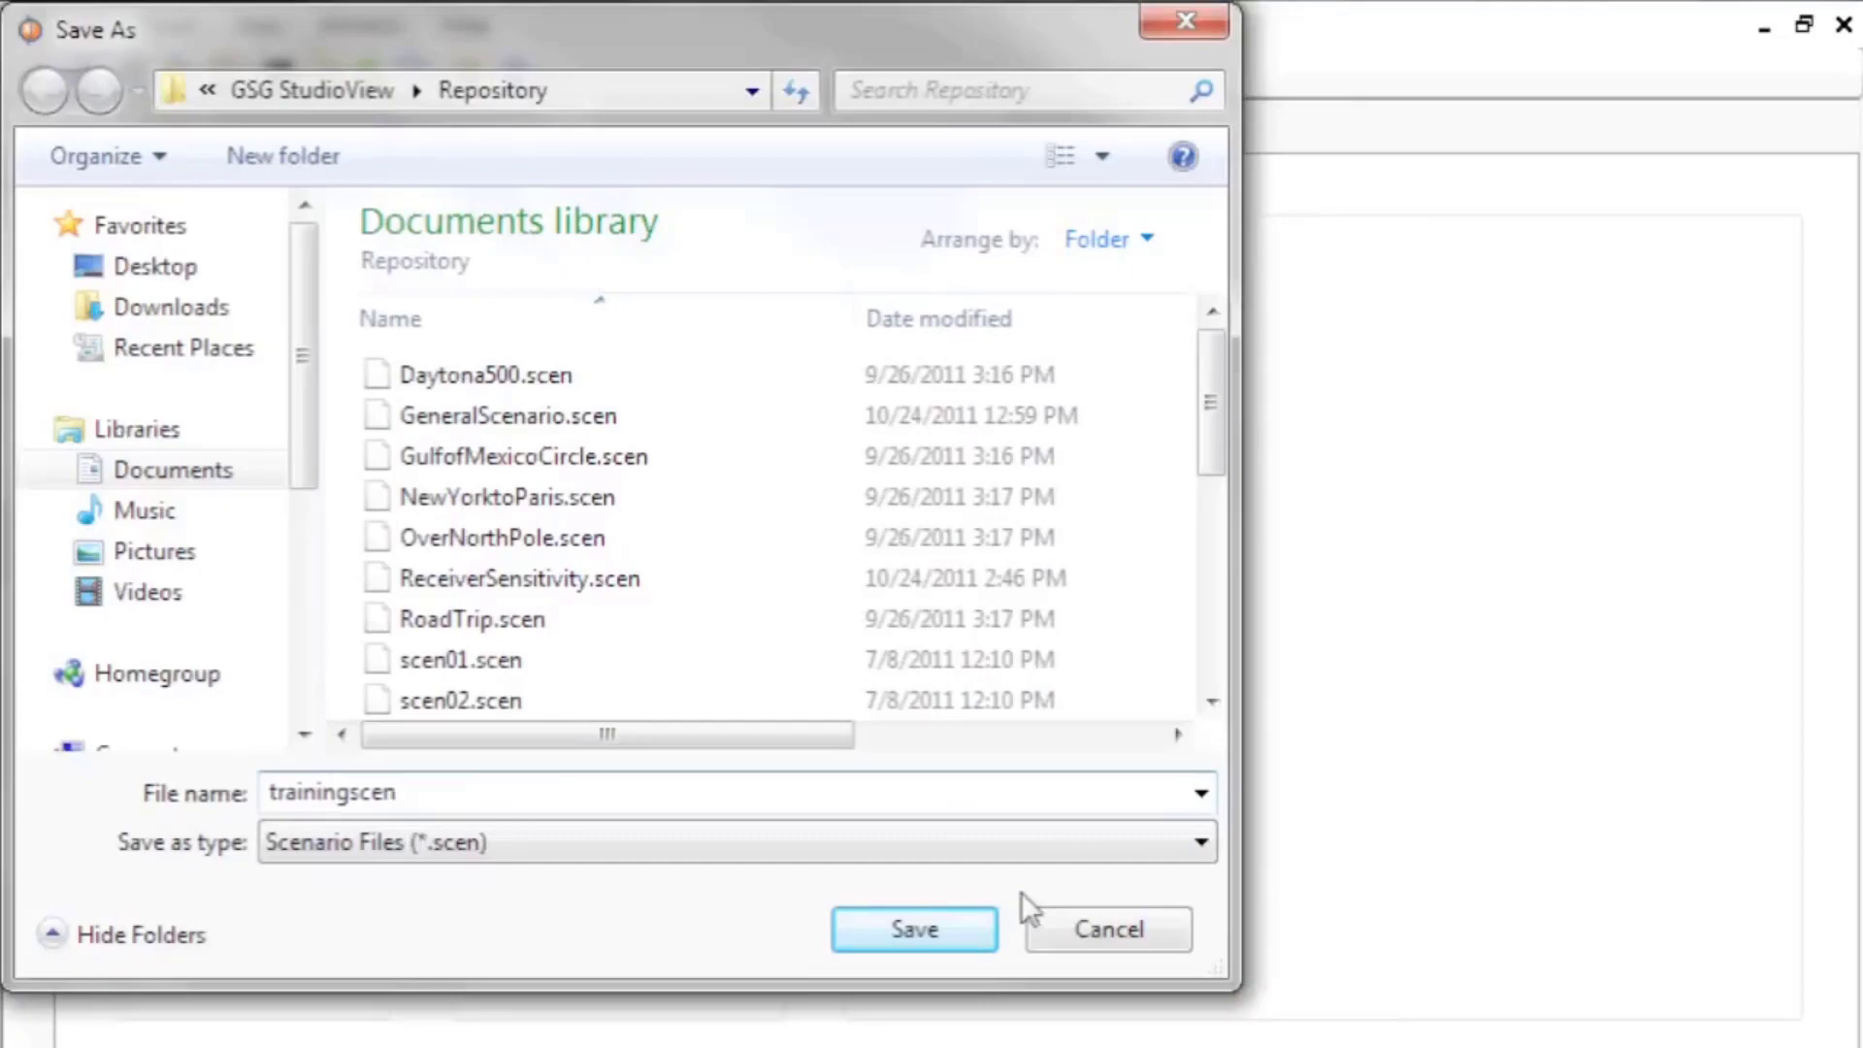
pyautogui.click(922, 927)
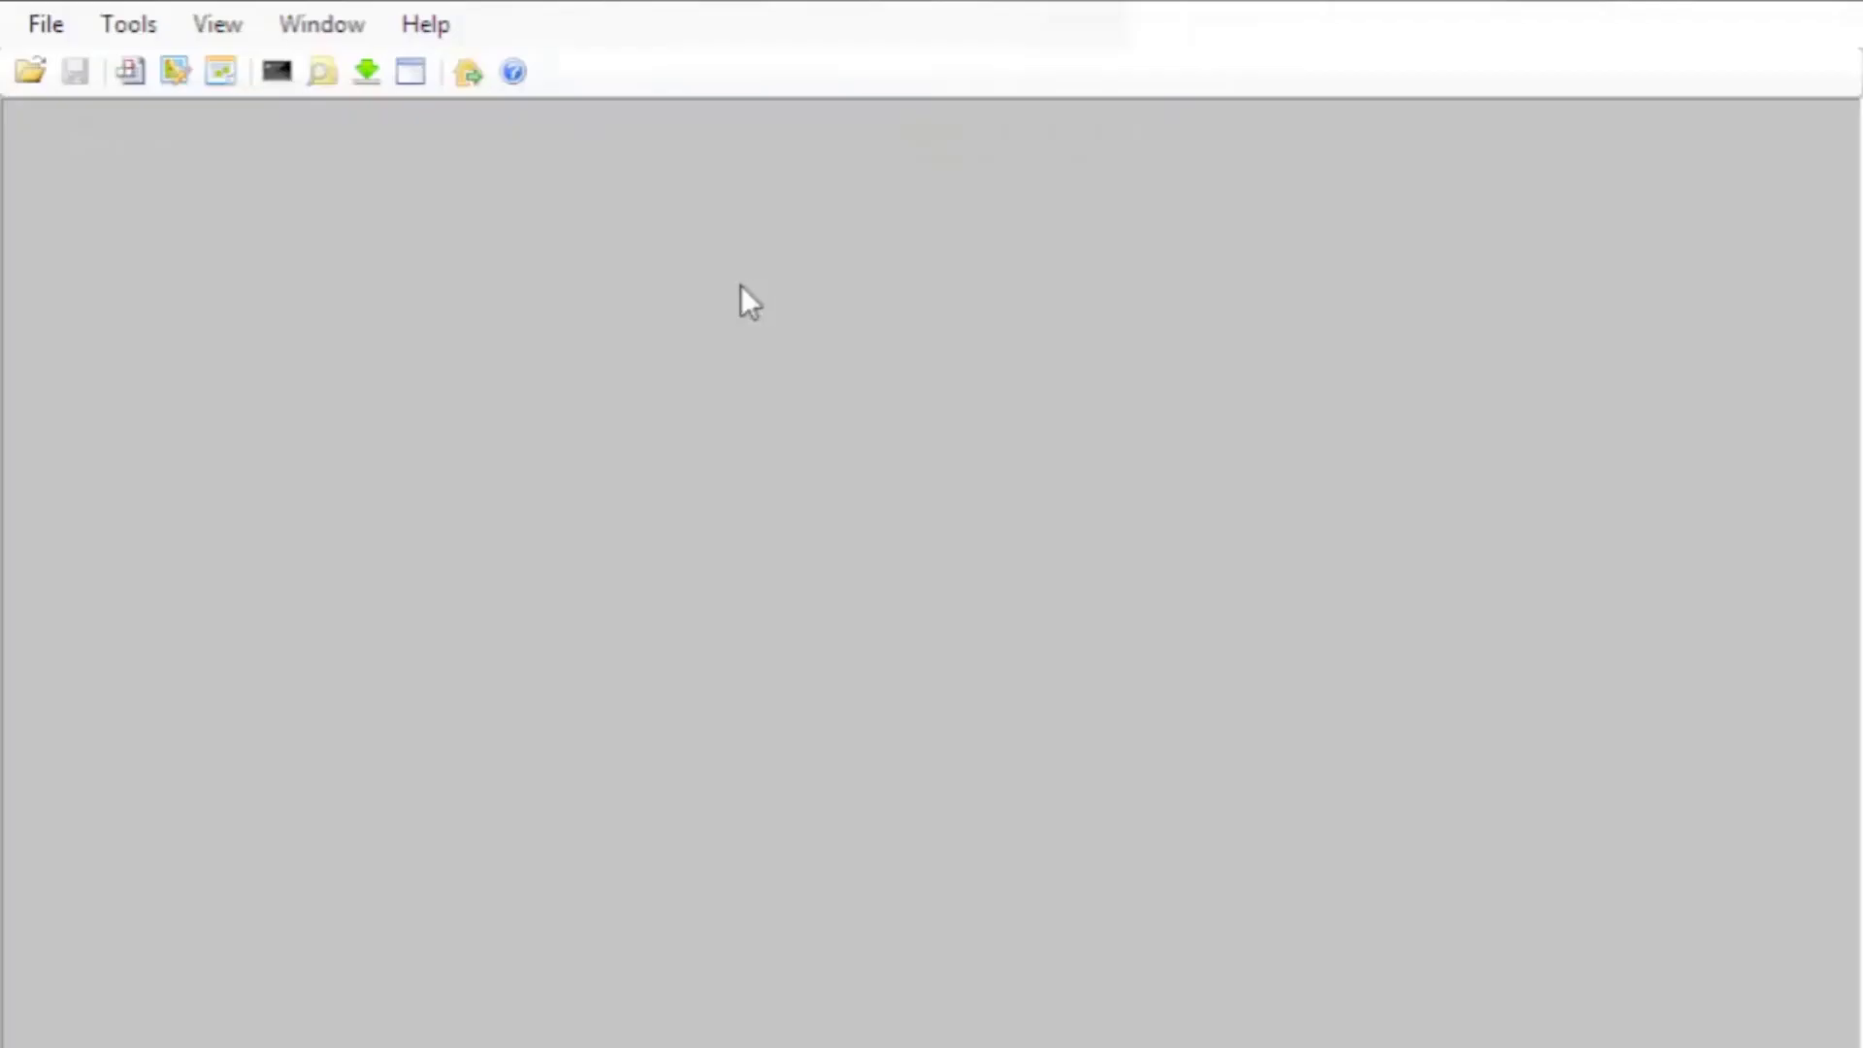
# Step: Open the Uploader and select trainingscen.scen from the GSG StudioView Repository folder as the file for uploading
pyautogui.click(457, 78)
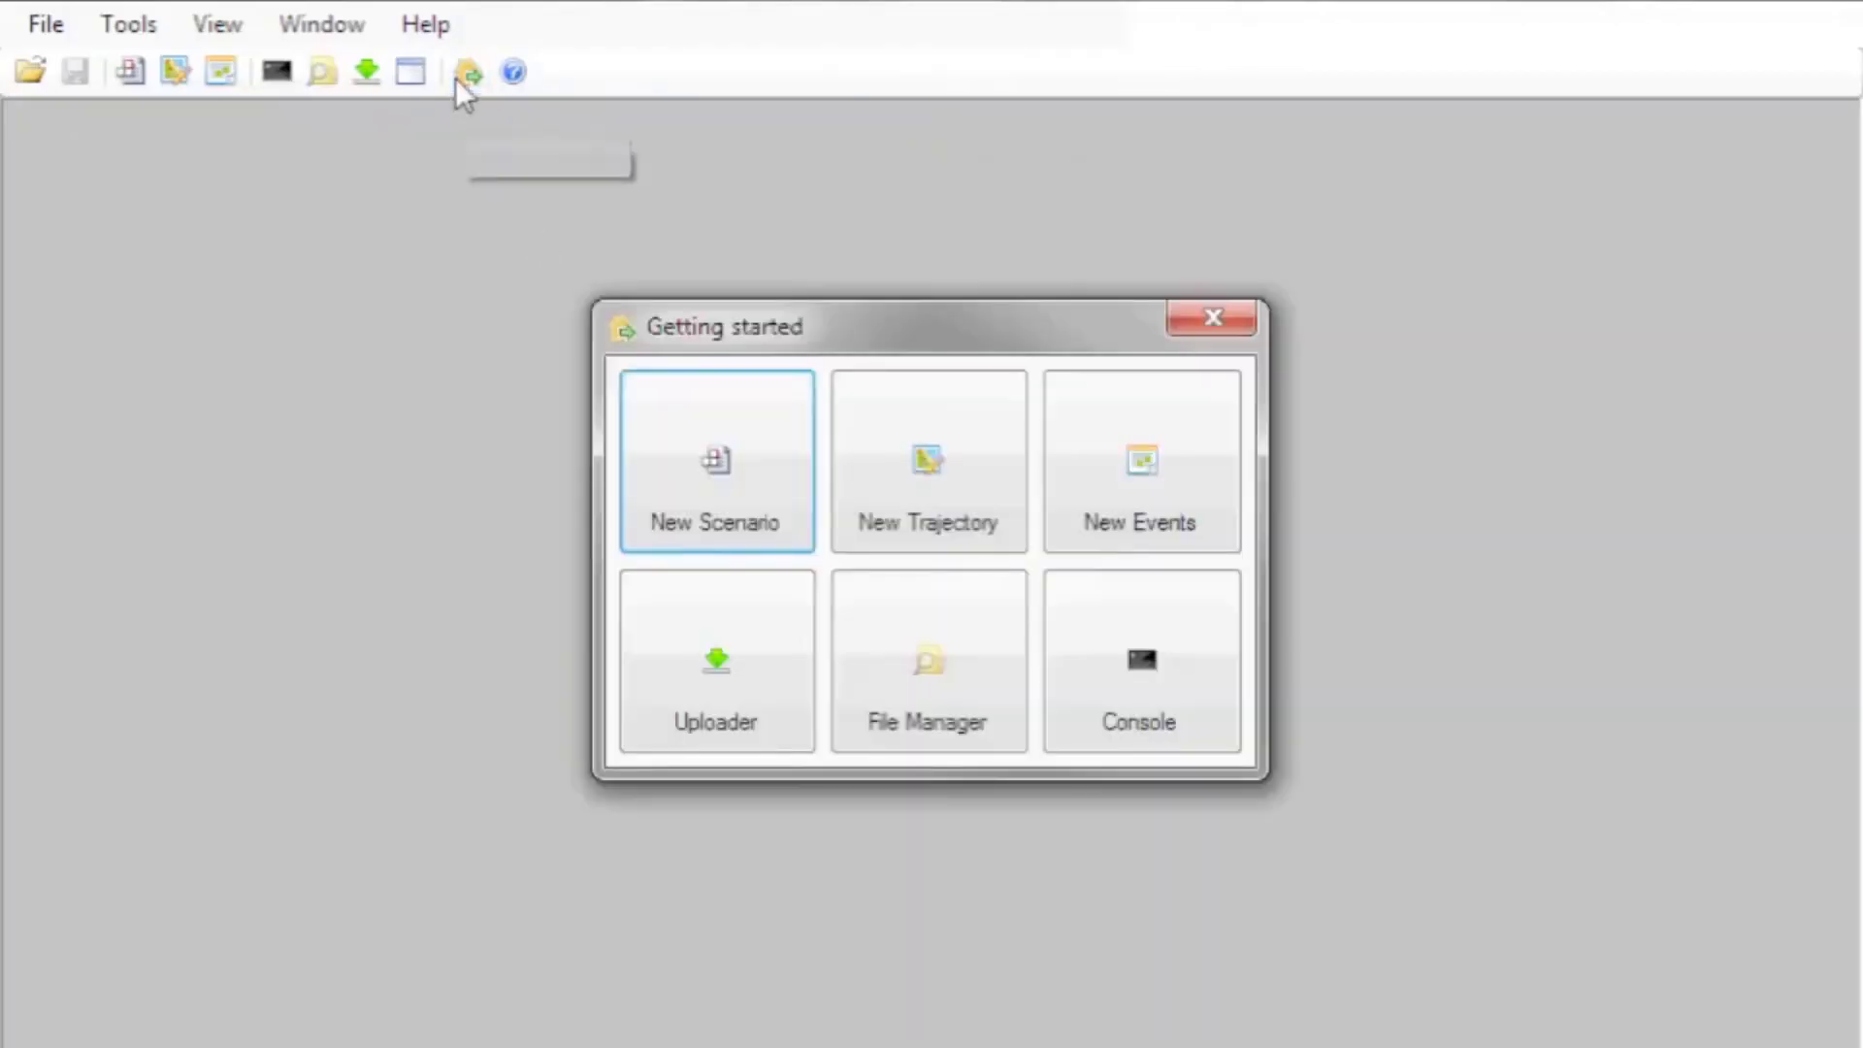
pyautogui.click(793, 714)
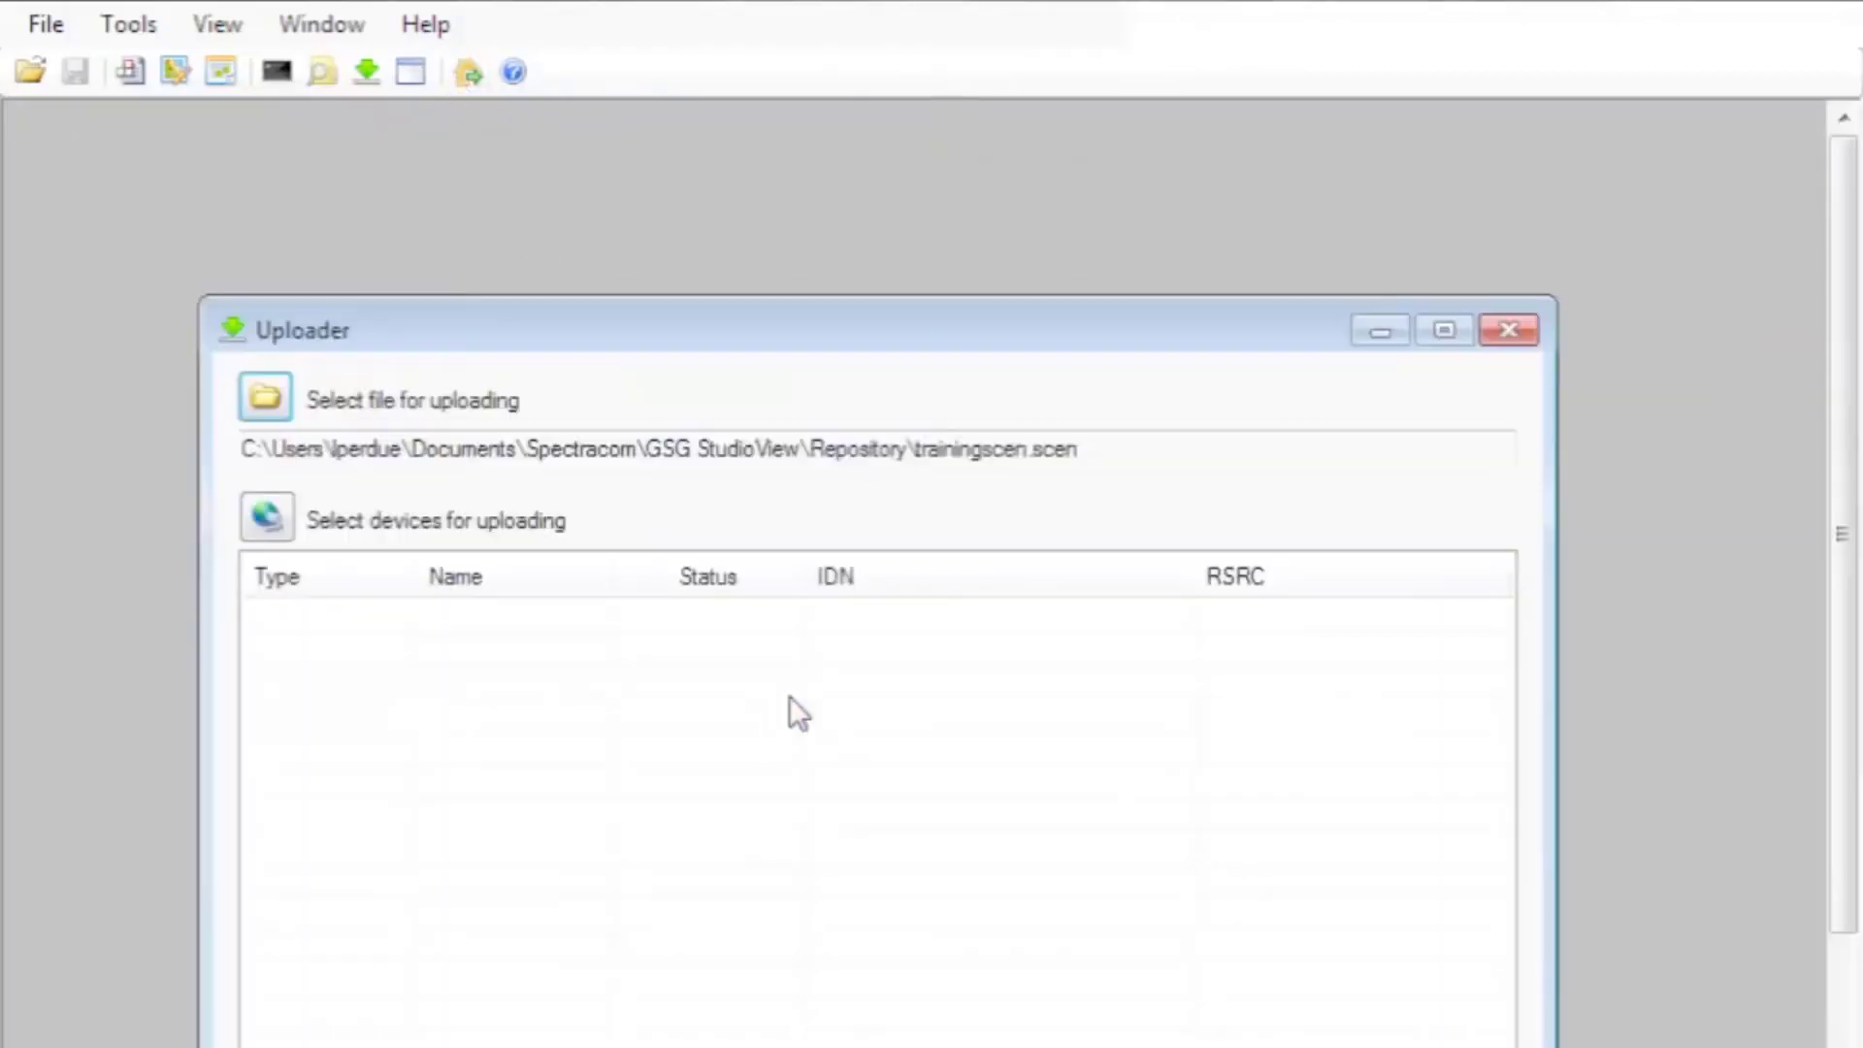
pyautogui.click(1442, 330)
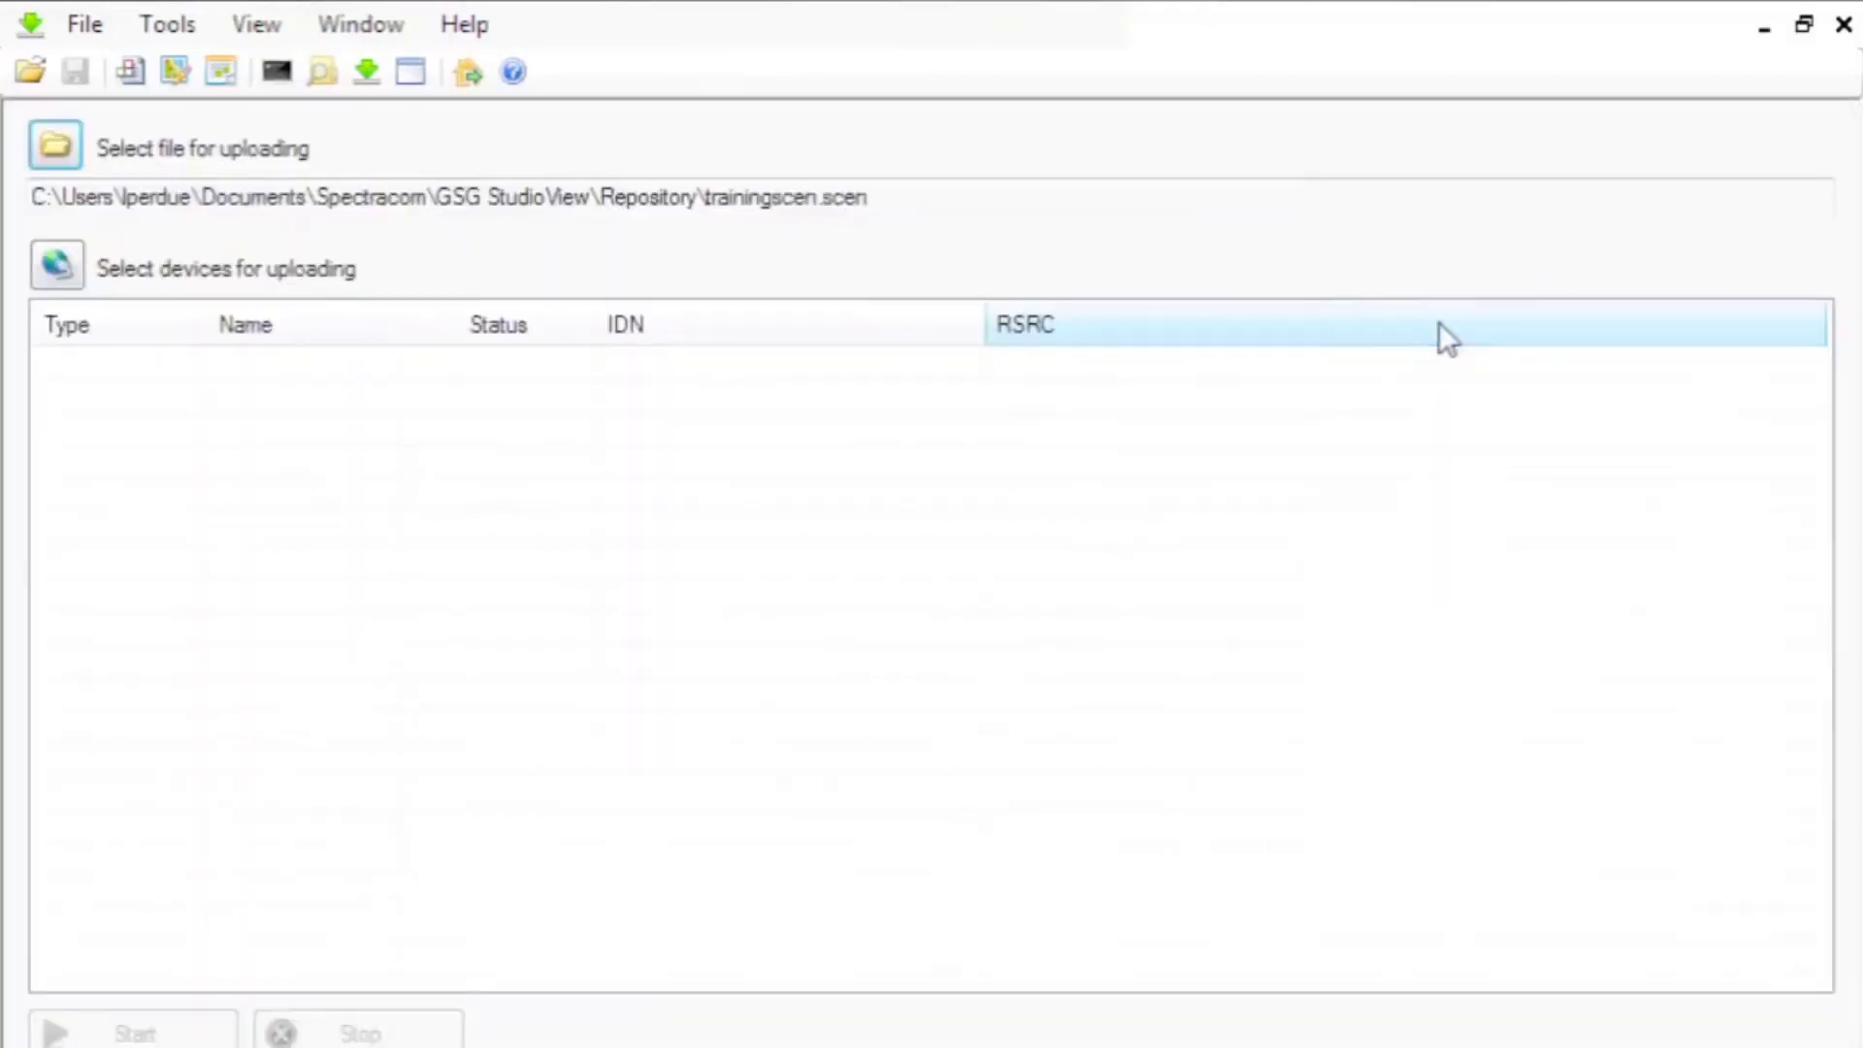
pyautogui.click(56, 148)
pyautogui.click(158, 476)
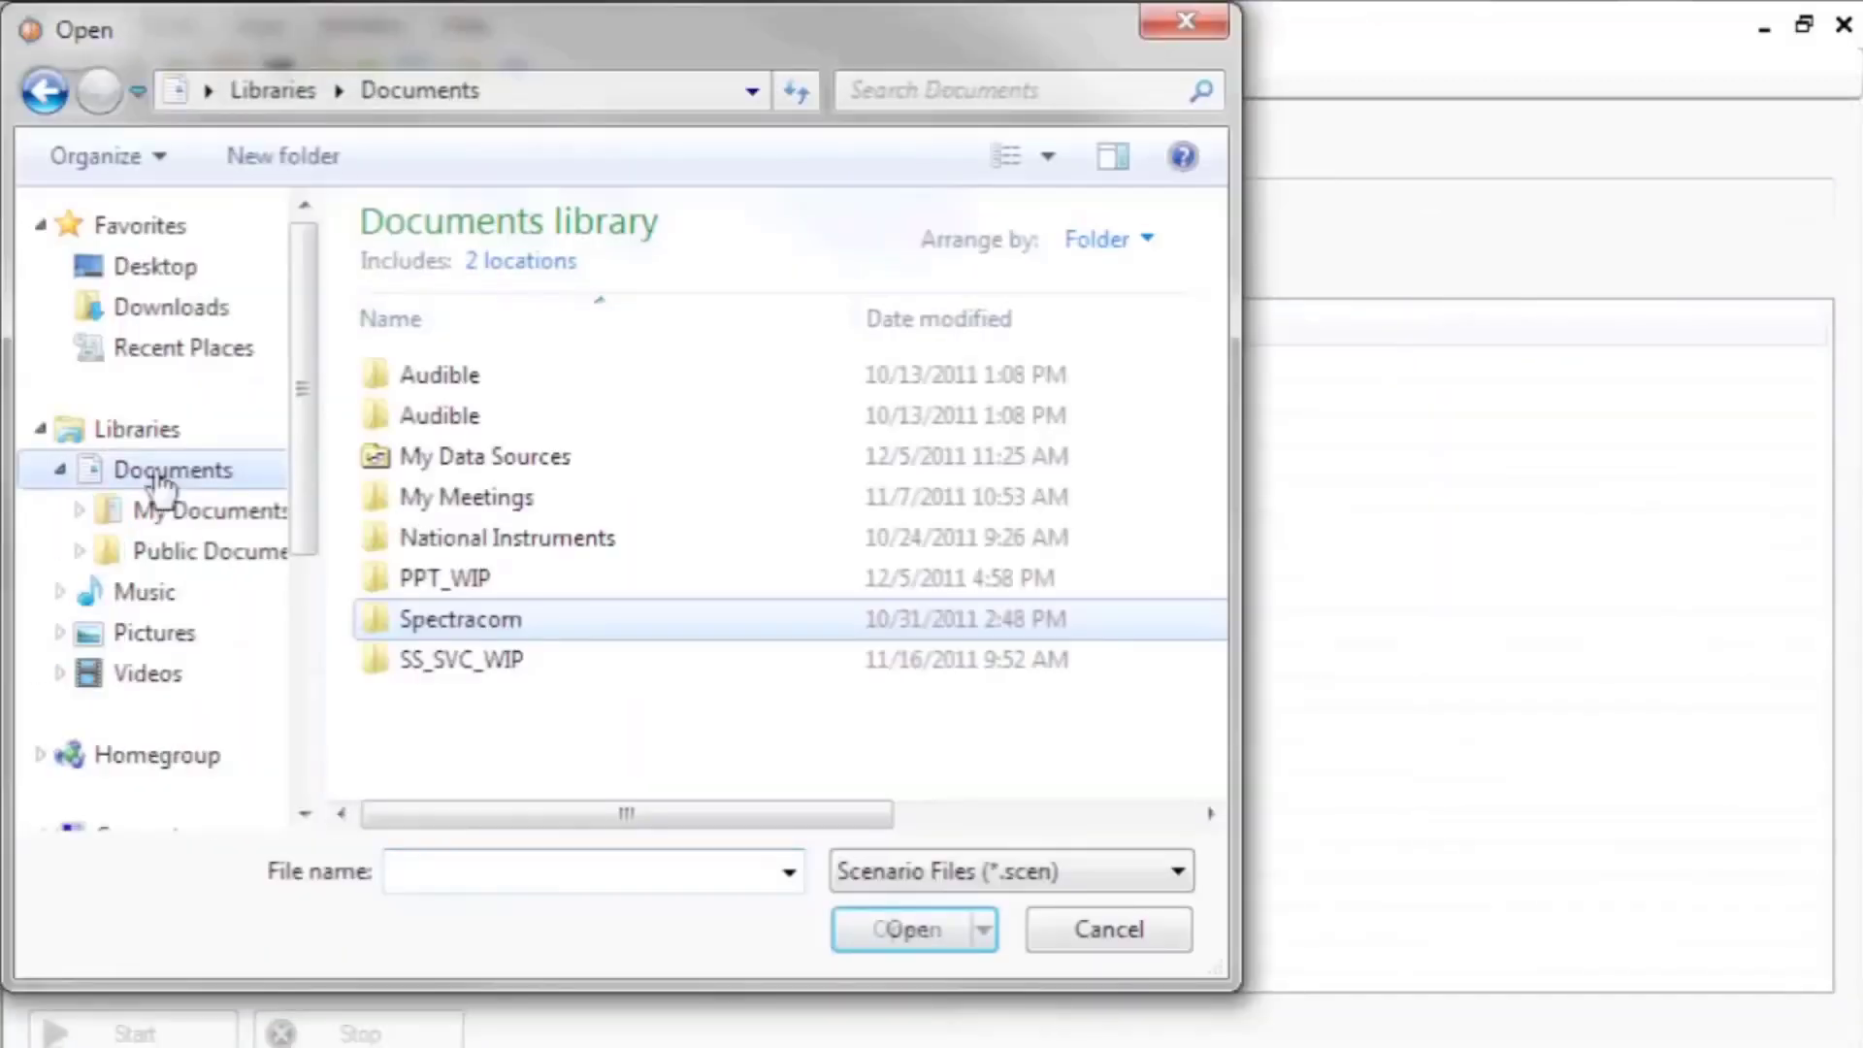
pyautogui.doubleClick(514, 626)
pyautogui.doubleClick(491, 374)
pyautogui.doubleClick(488, 457)
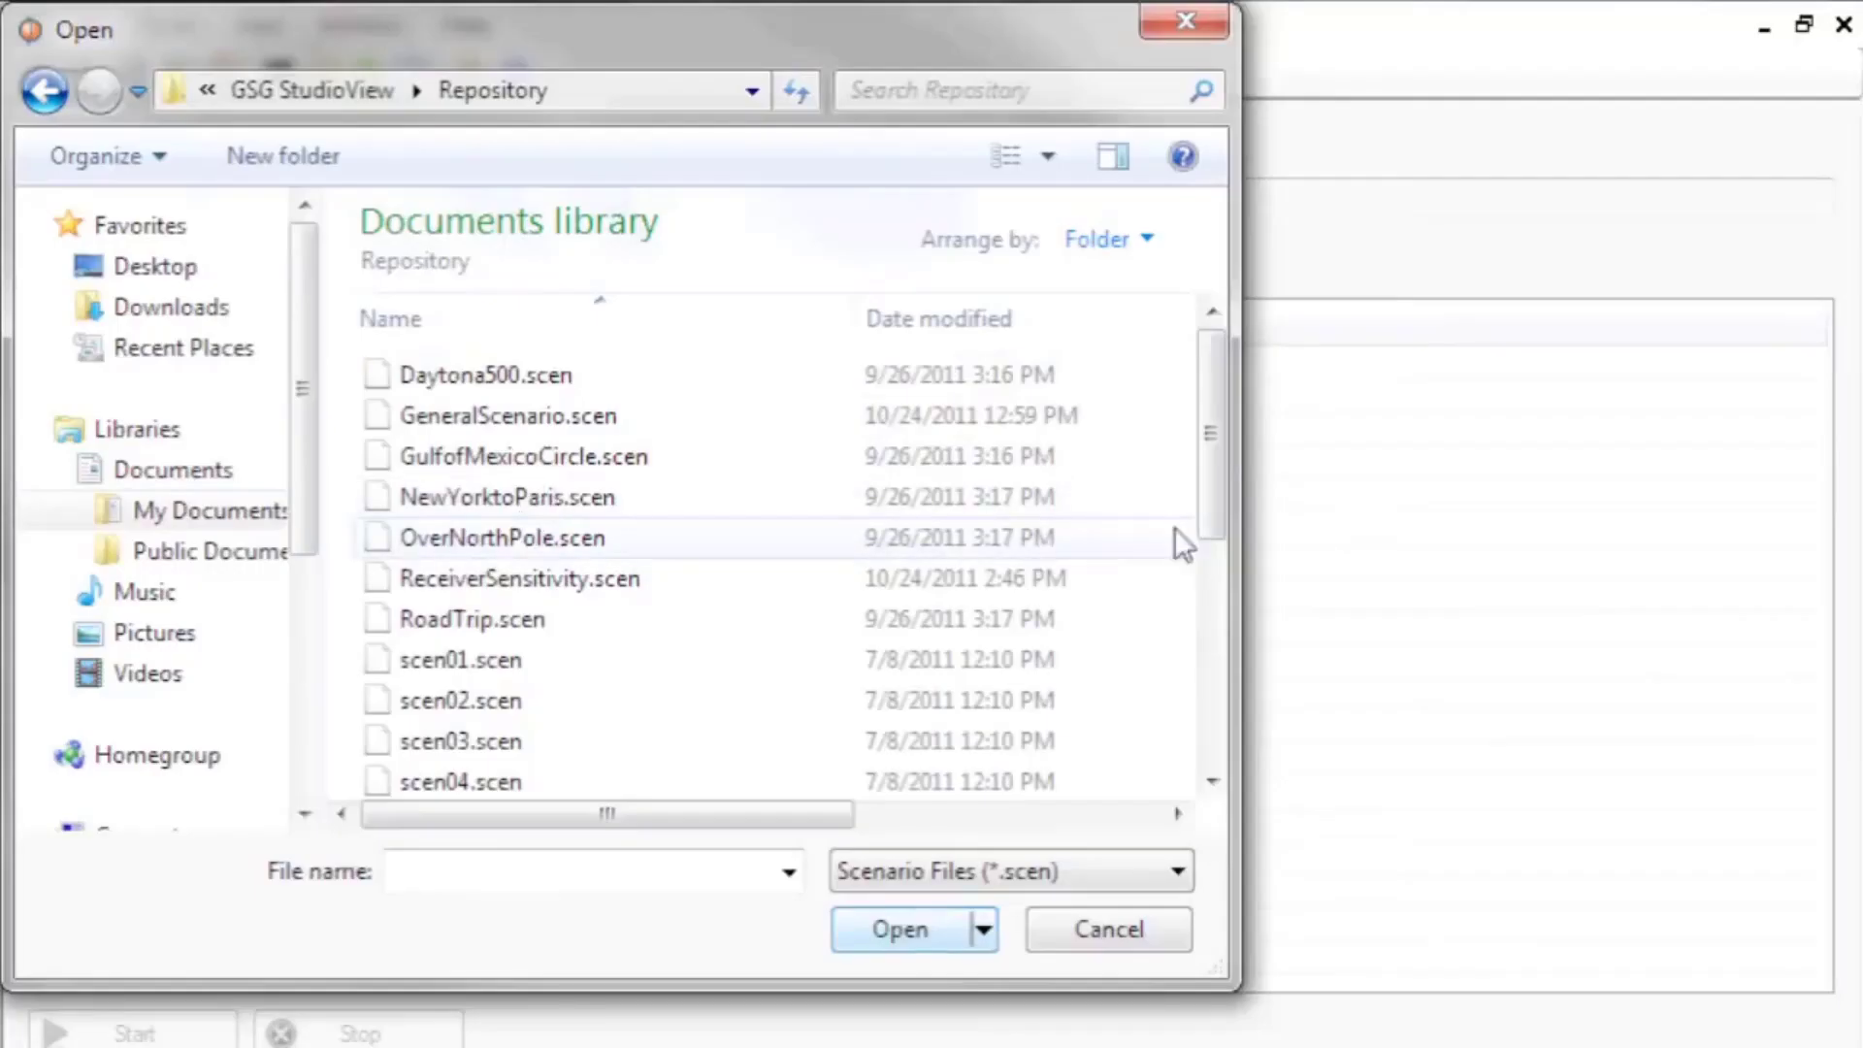
pyautogui.moveTo(1210, 457); pyautogui.dragTo(1224, 707)
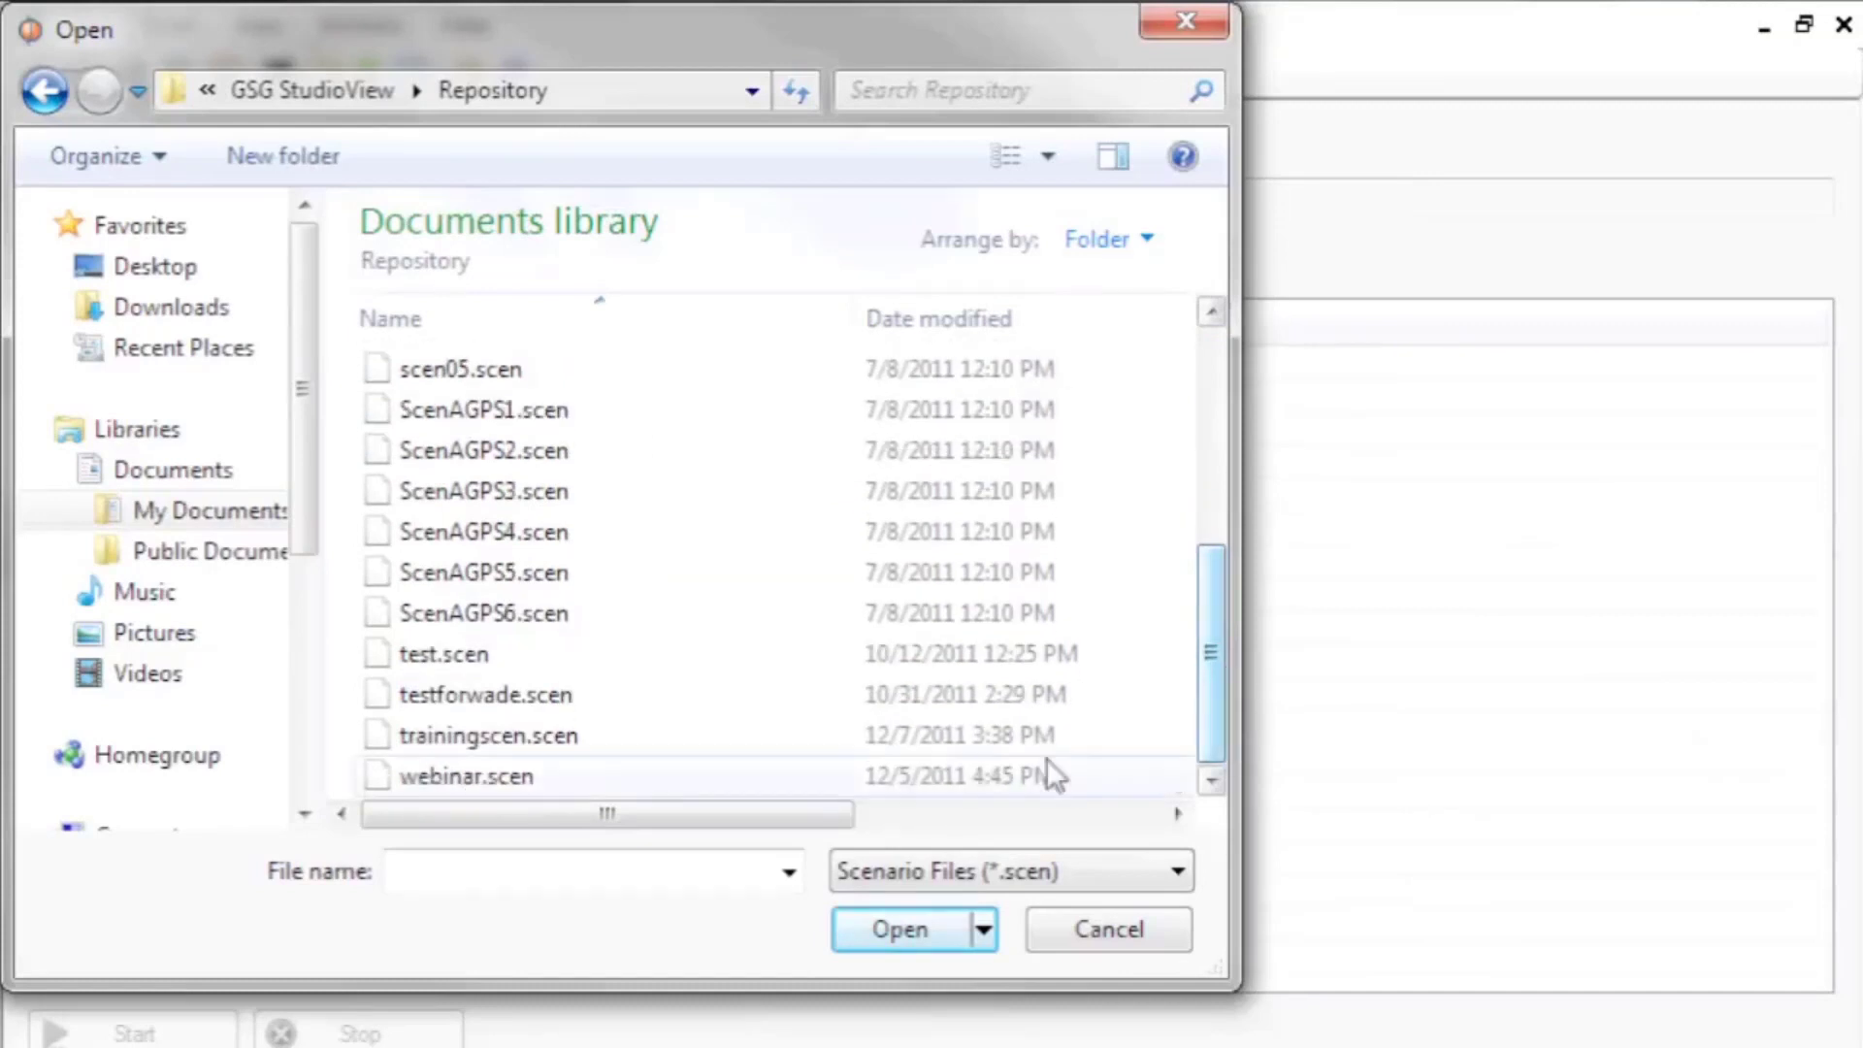
pyautogui.doubleClick(522, 737)
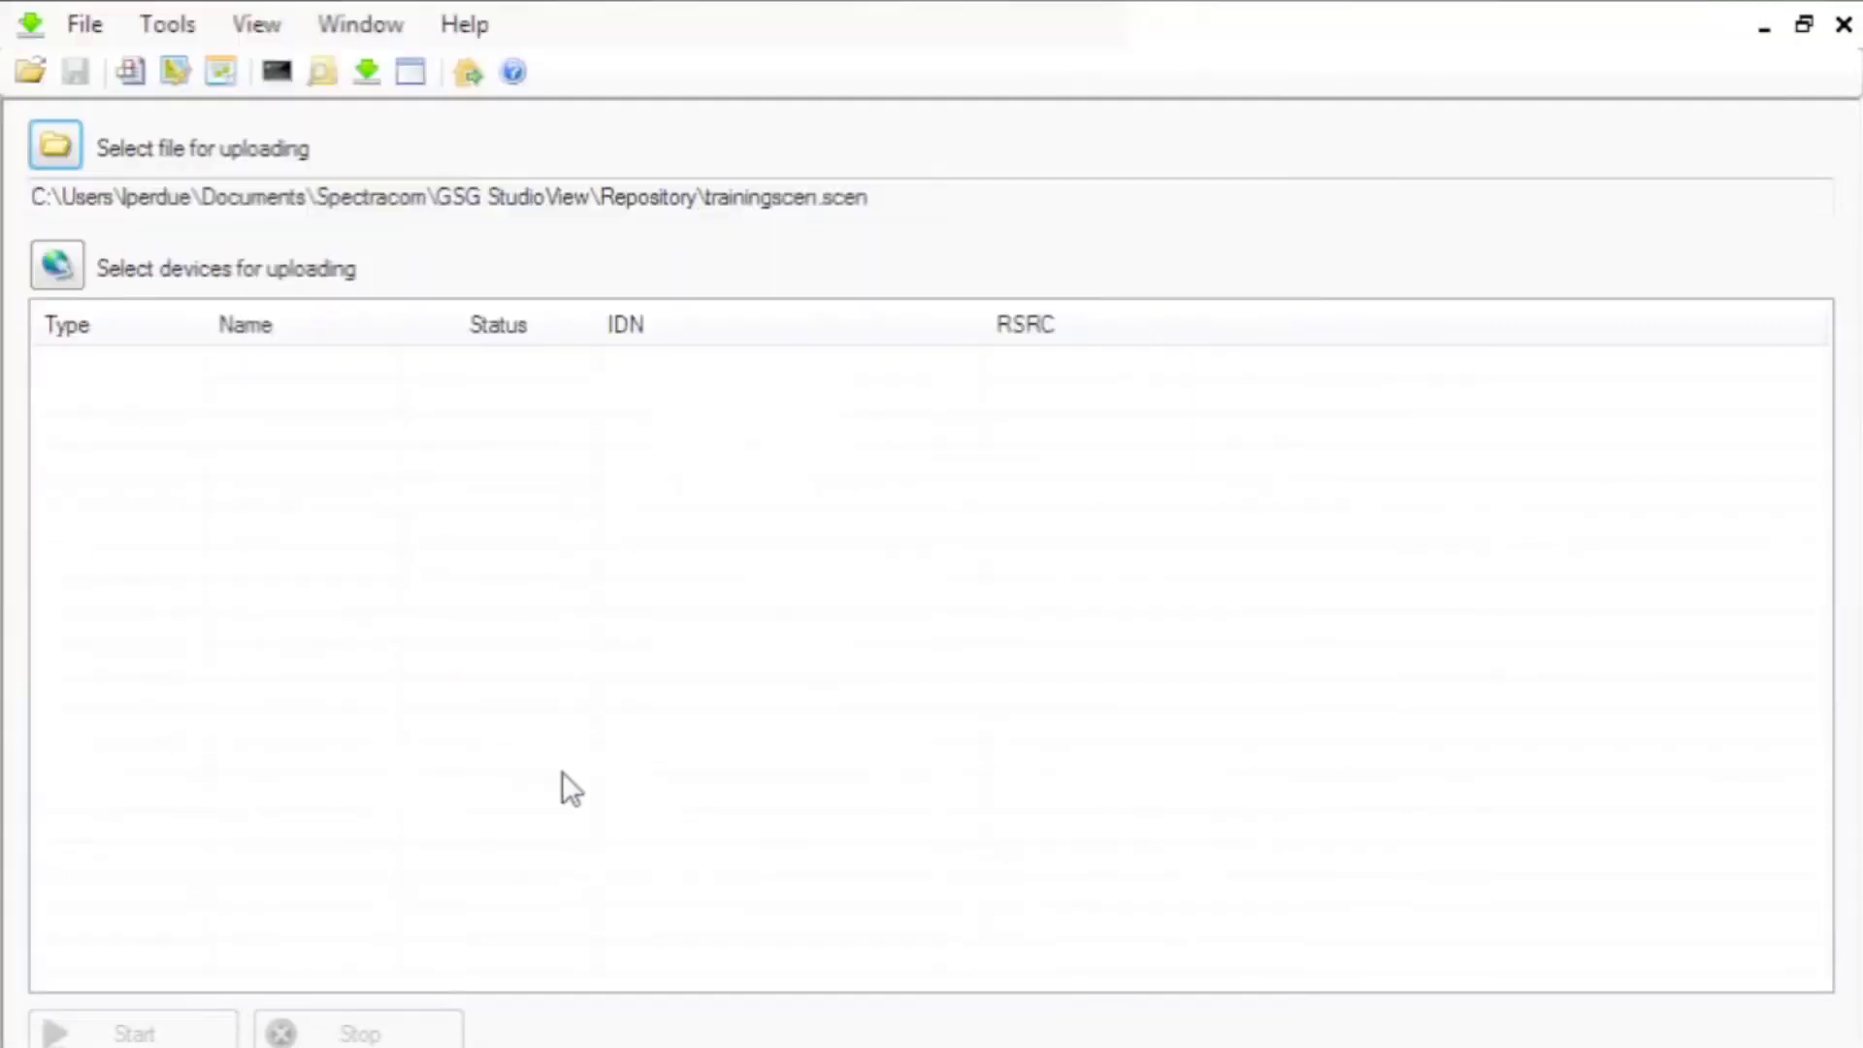
# Step: Upload the scenario file to the TCPIP device at 10.2.100.91
pyautogui.click(66, 274)
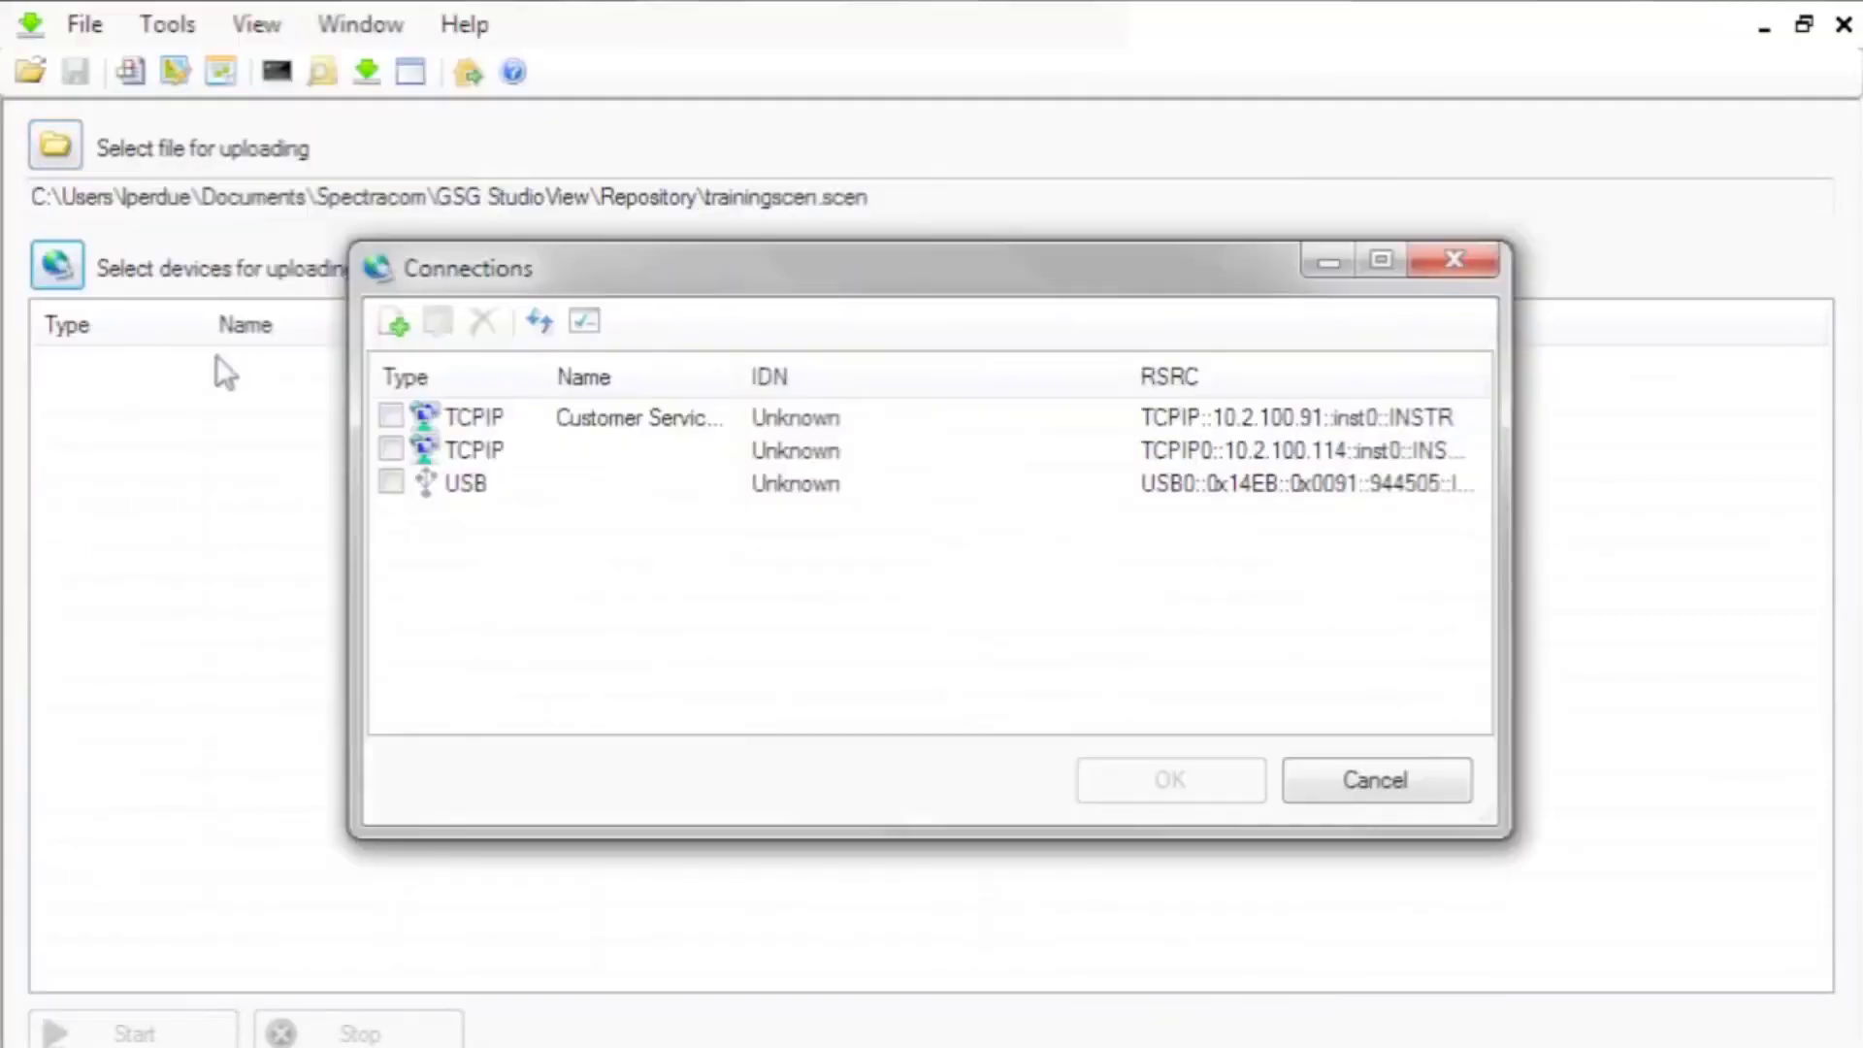
pyautogui.click(391, 418)
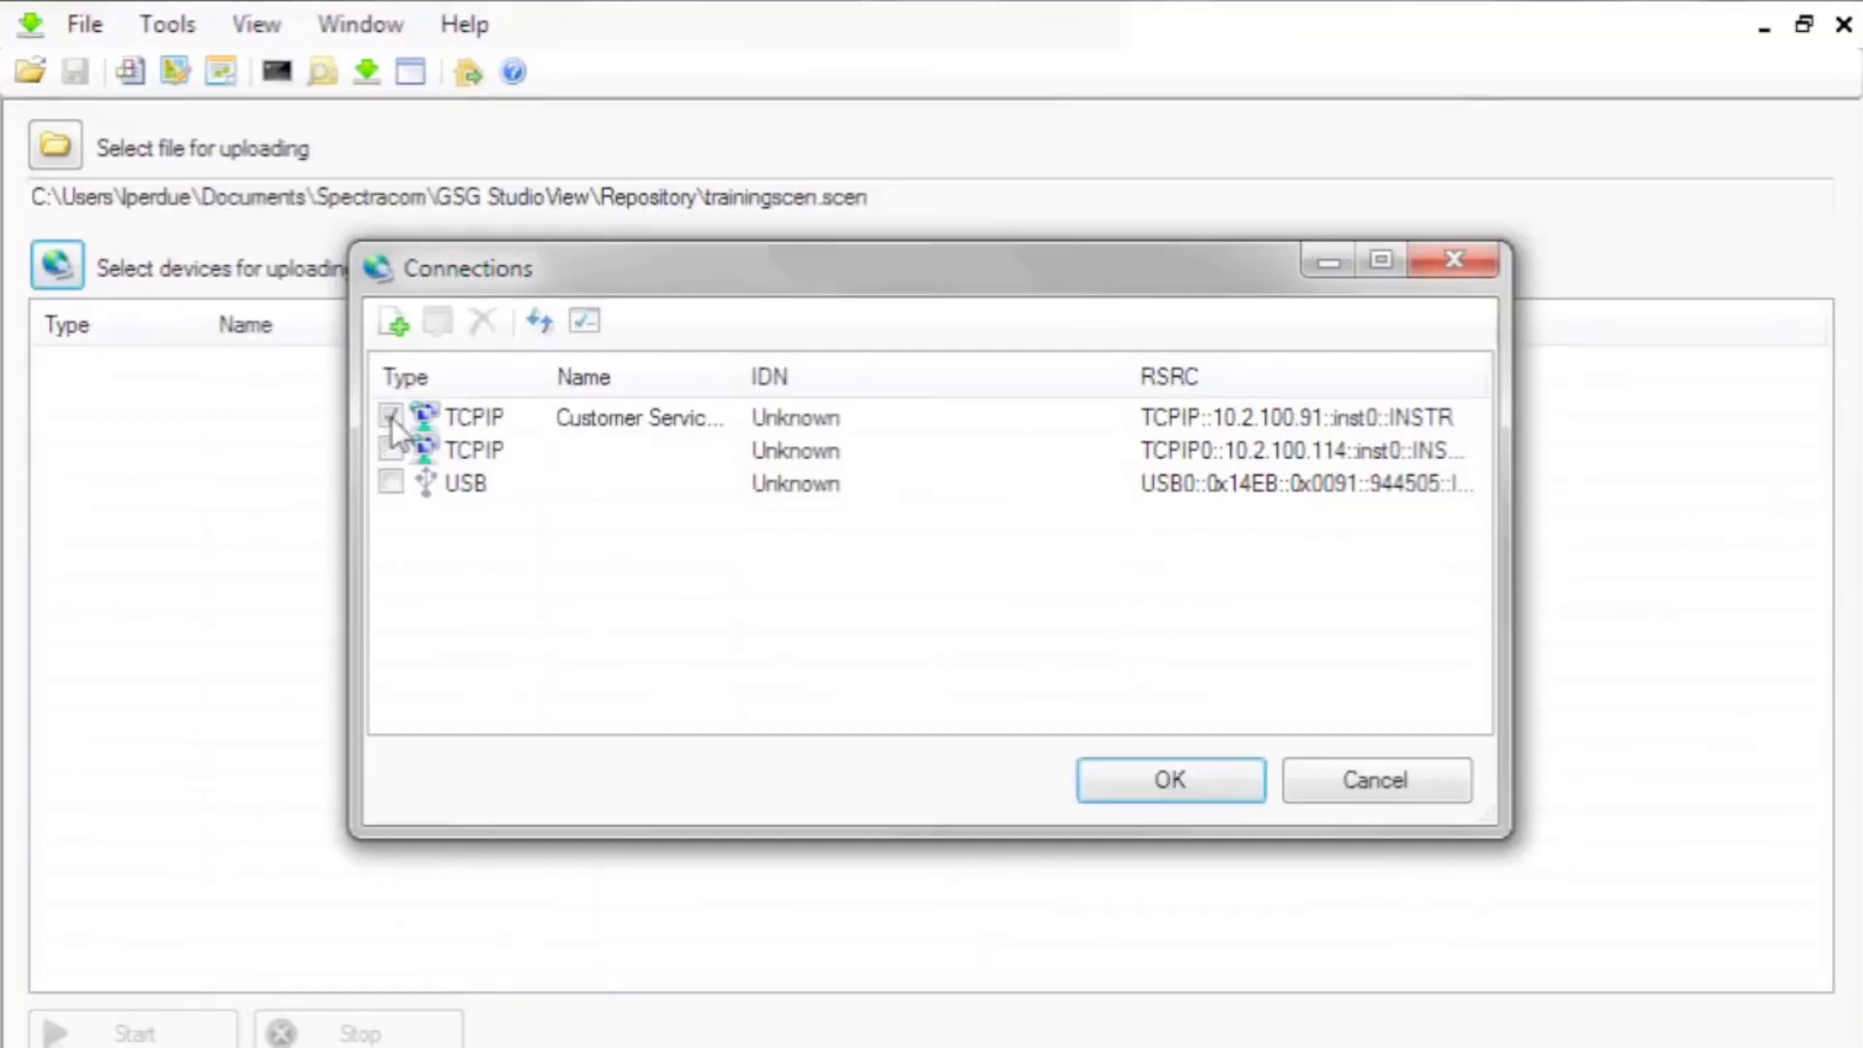
pyautogui.click(1225, 786)
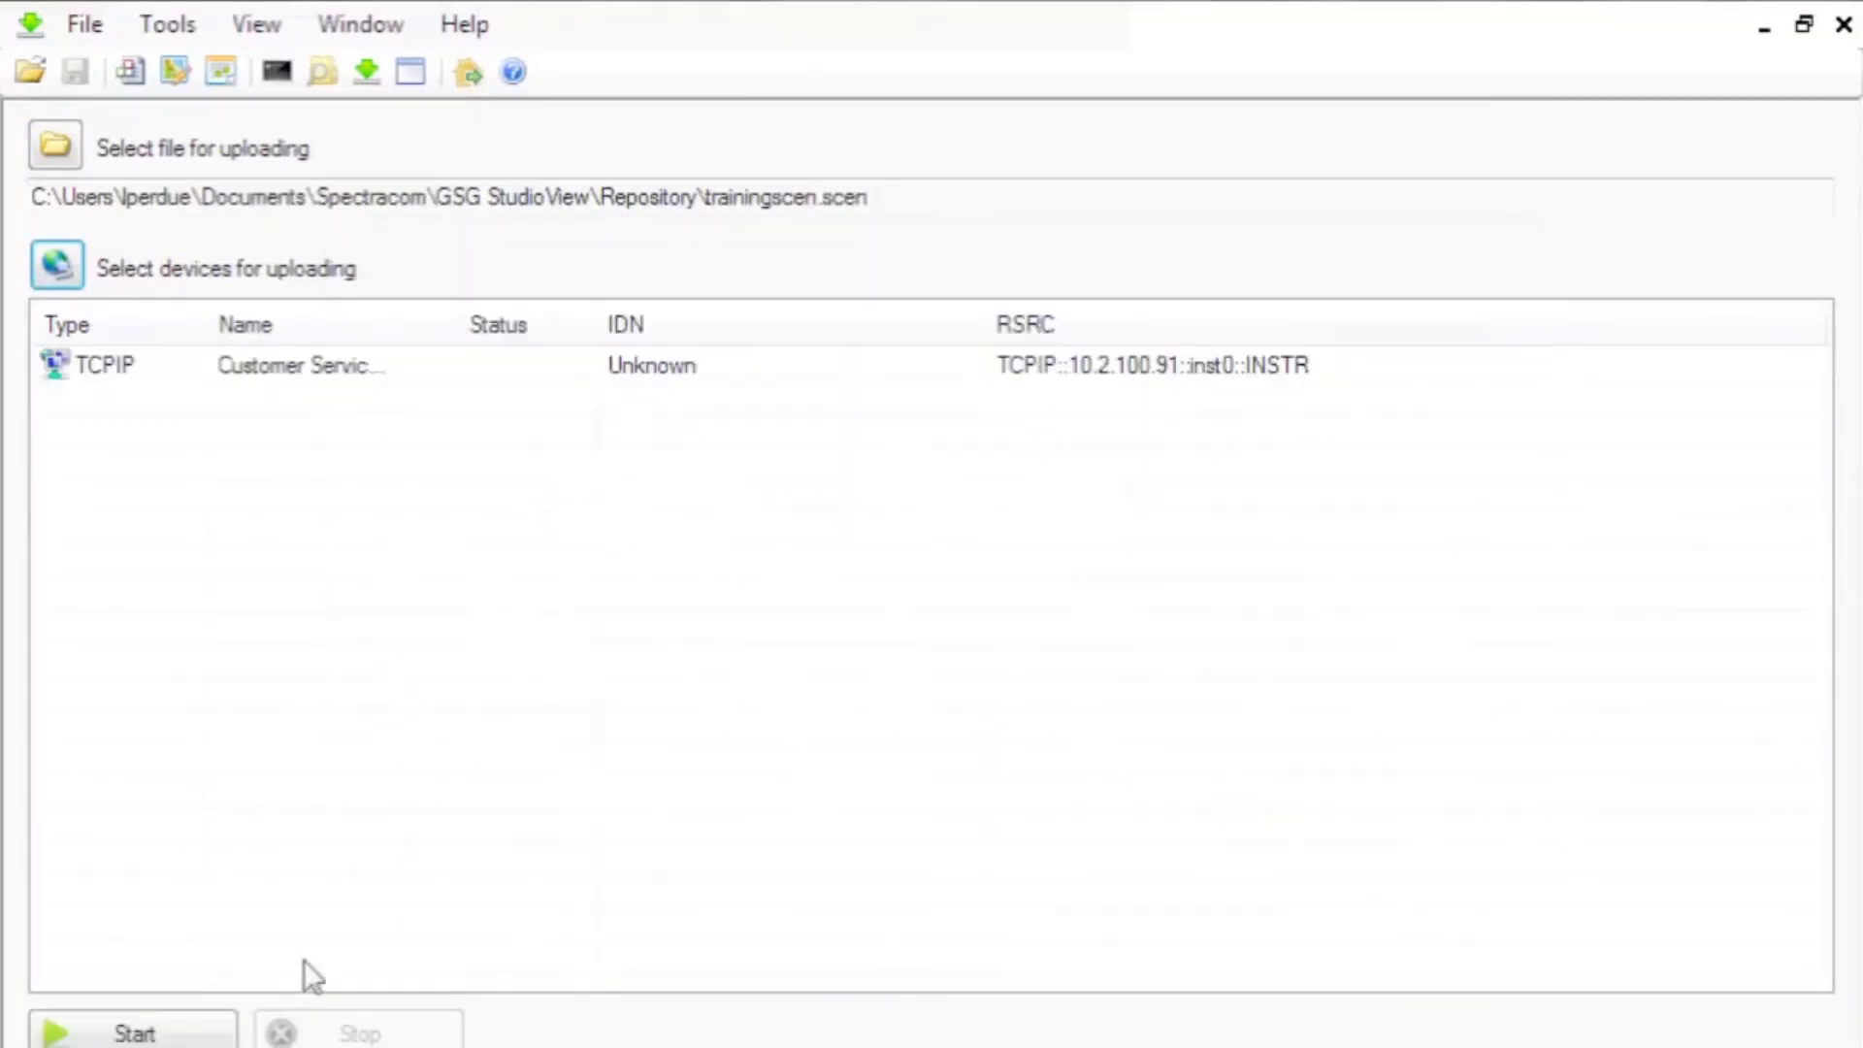
pyautogui.click(167, 1039)
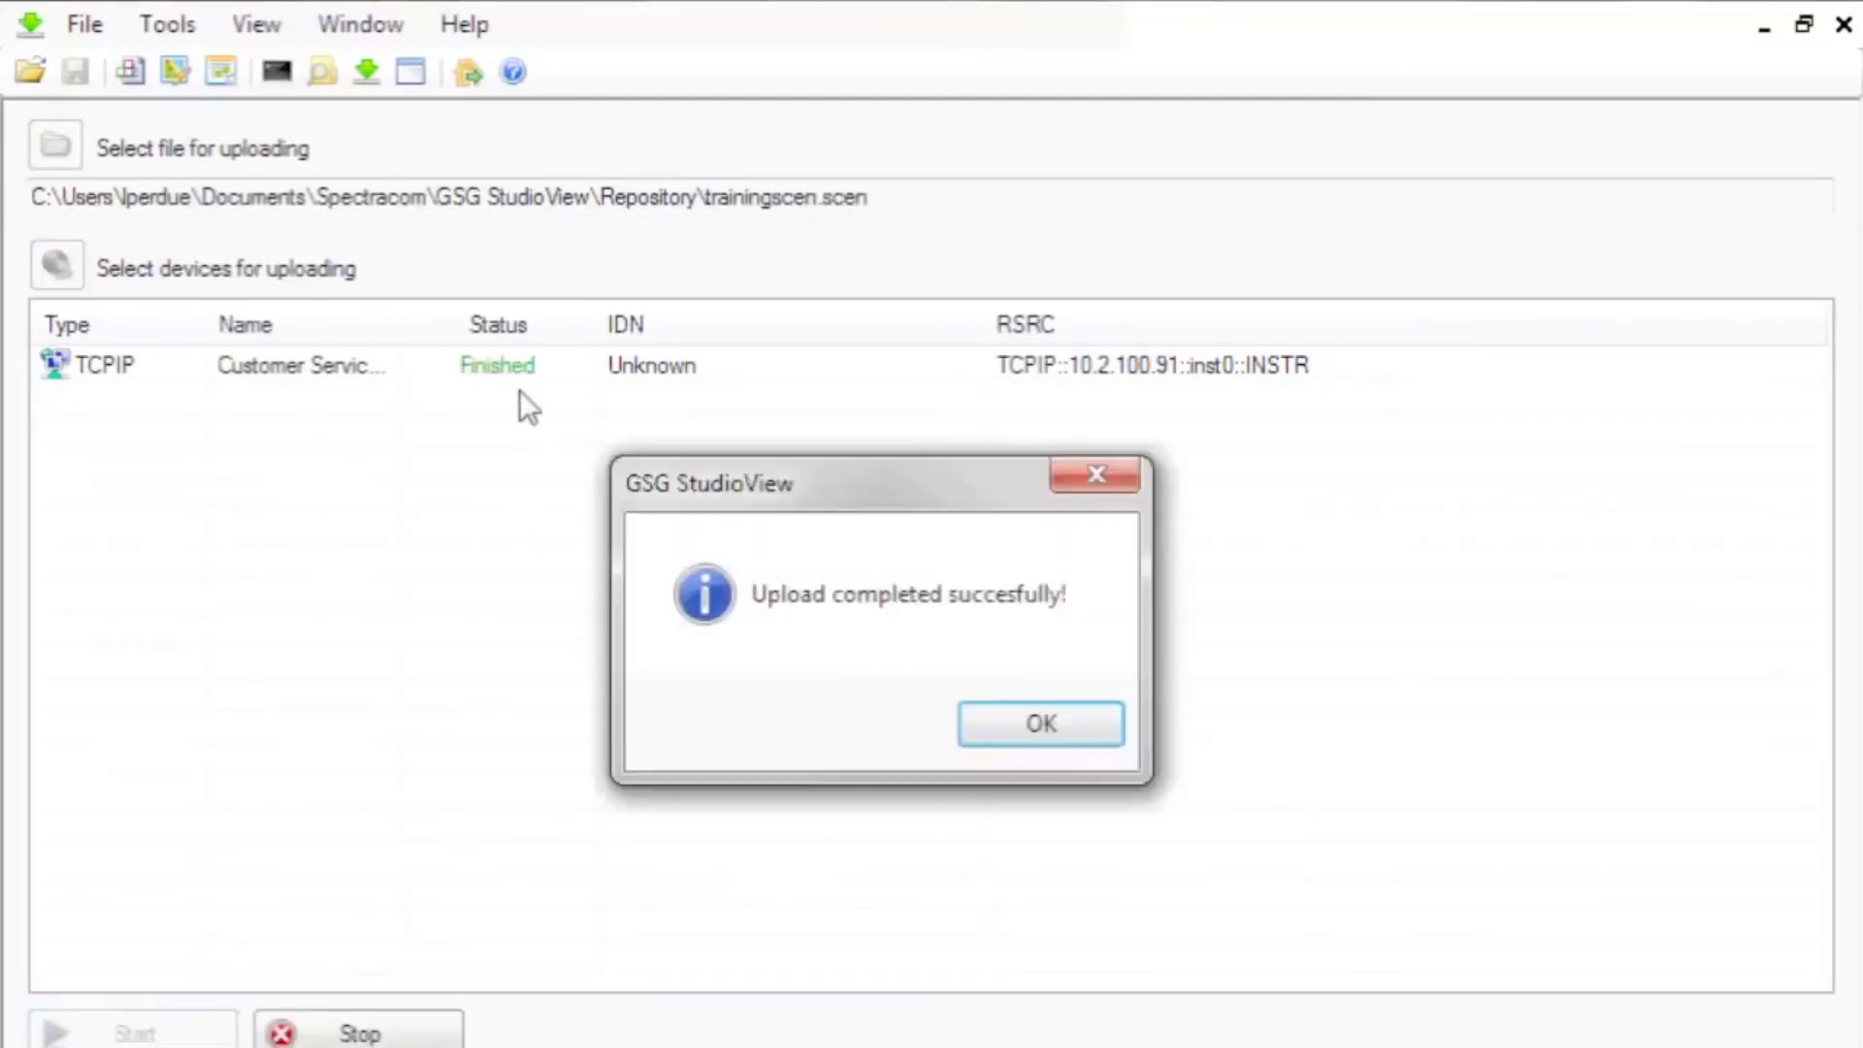
pyautogui.click(1114, 731)
# Step: In a new events file, add a channel 1 event at 2 s with an absolute power of -110 dBm
pyautogui.click(465, 73)
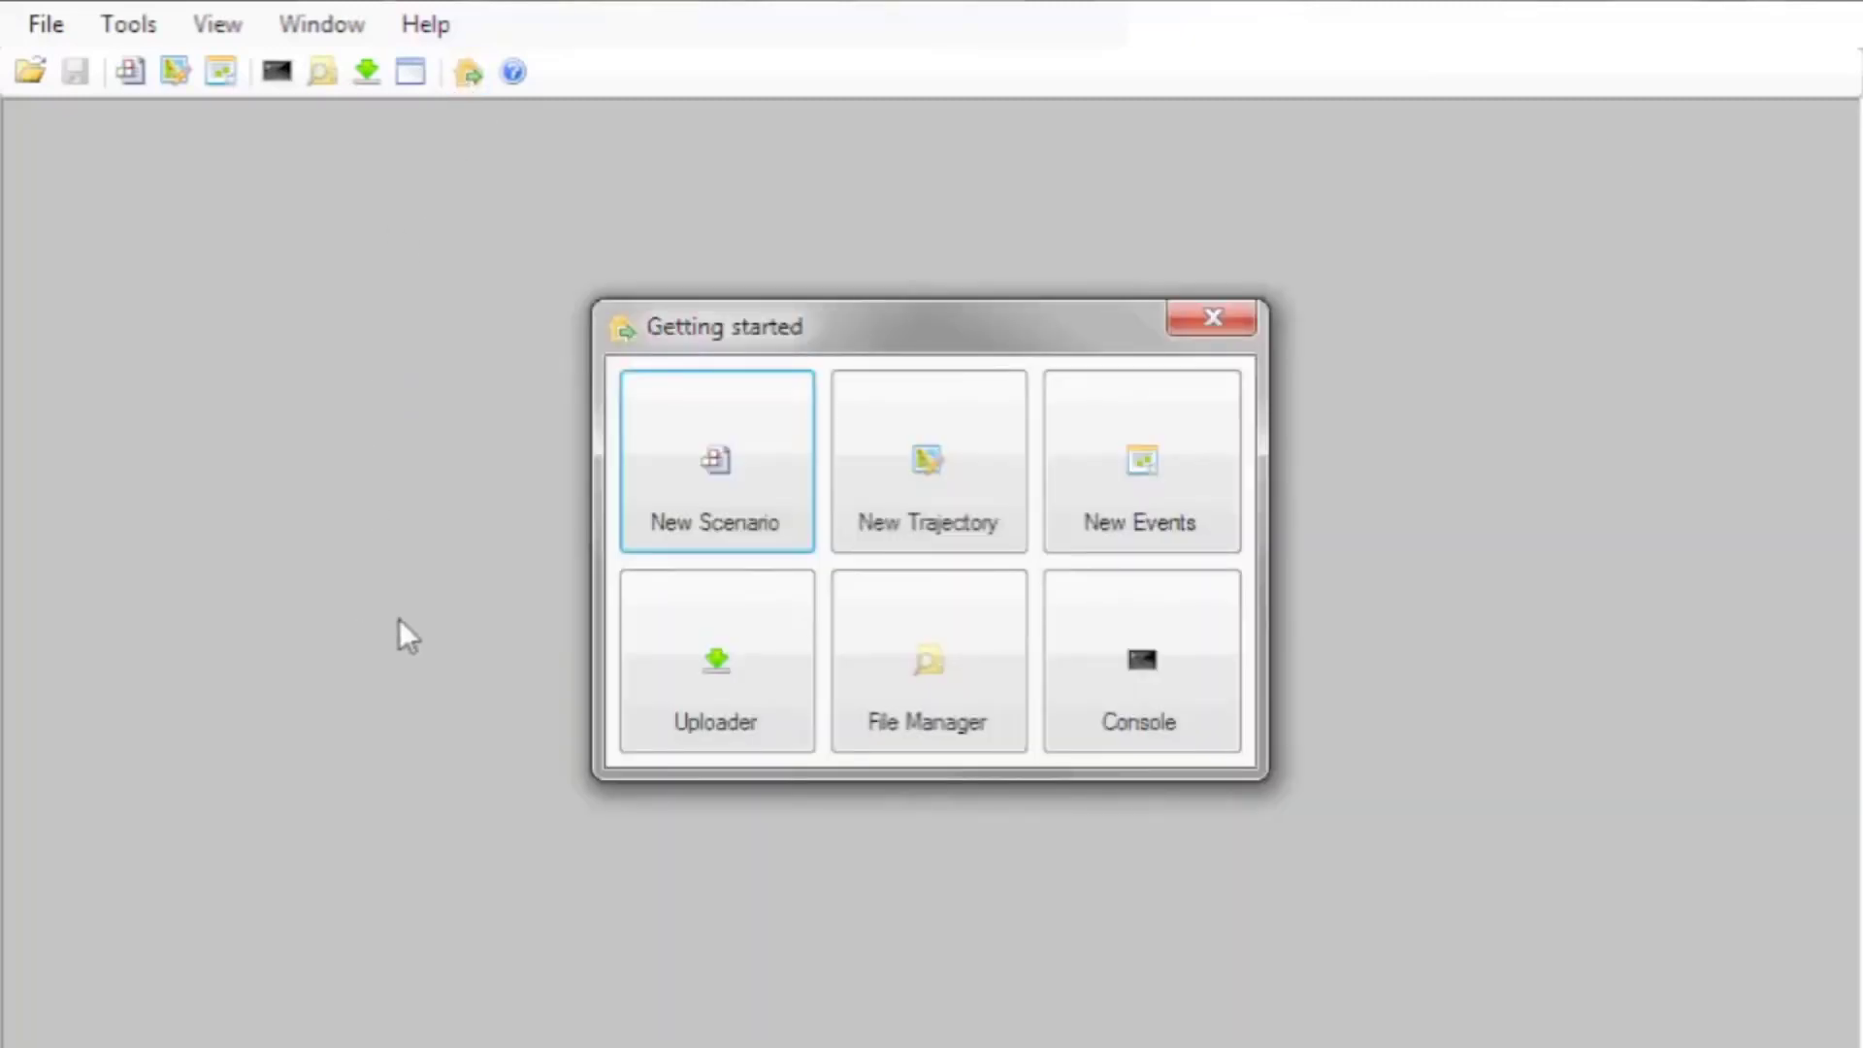
pyautogui.click(1161, 519)
pyautogui.click(1494, 379)
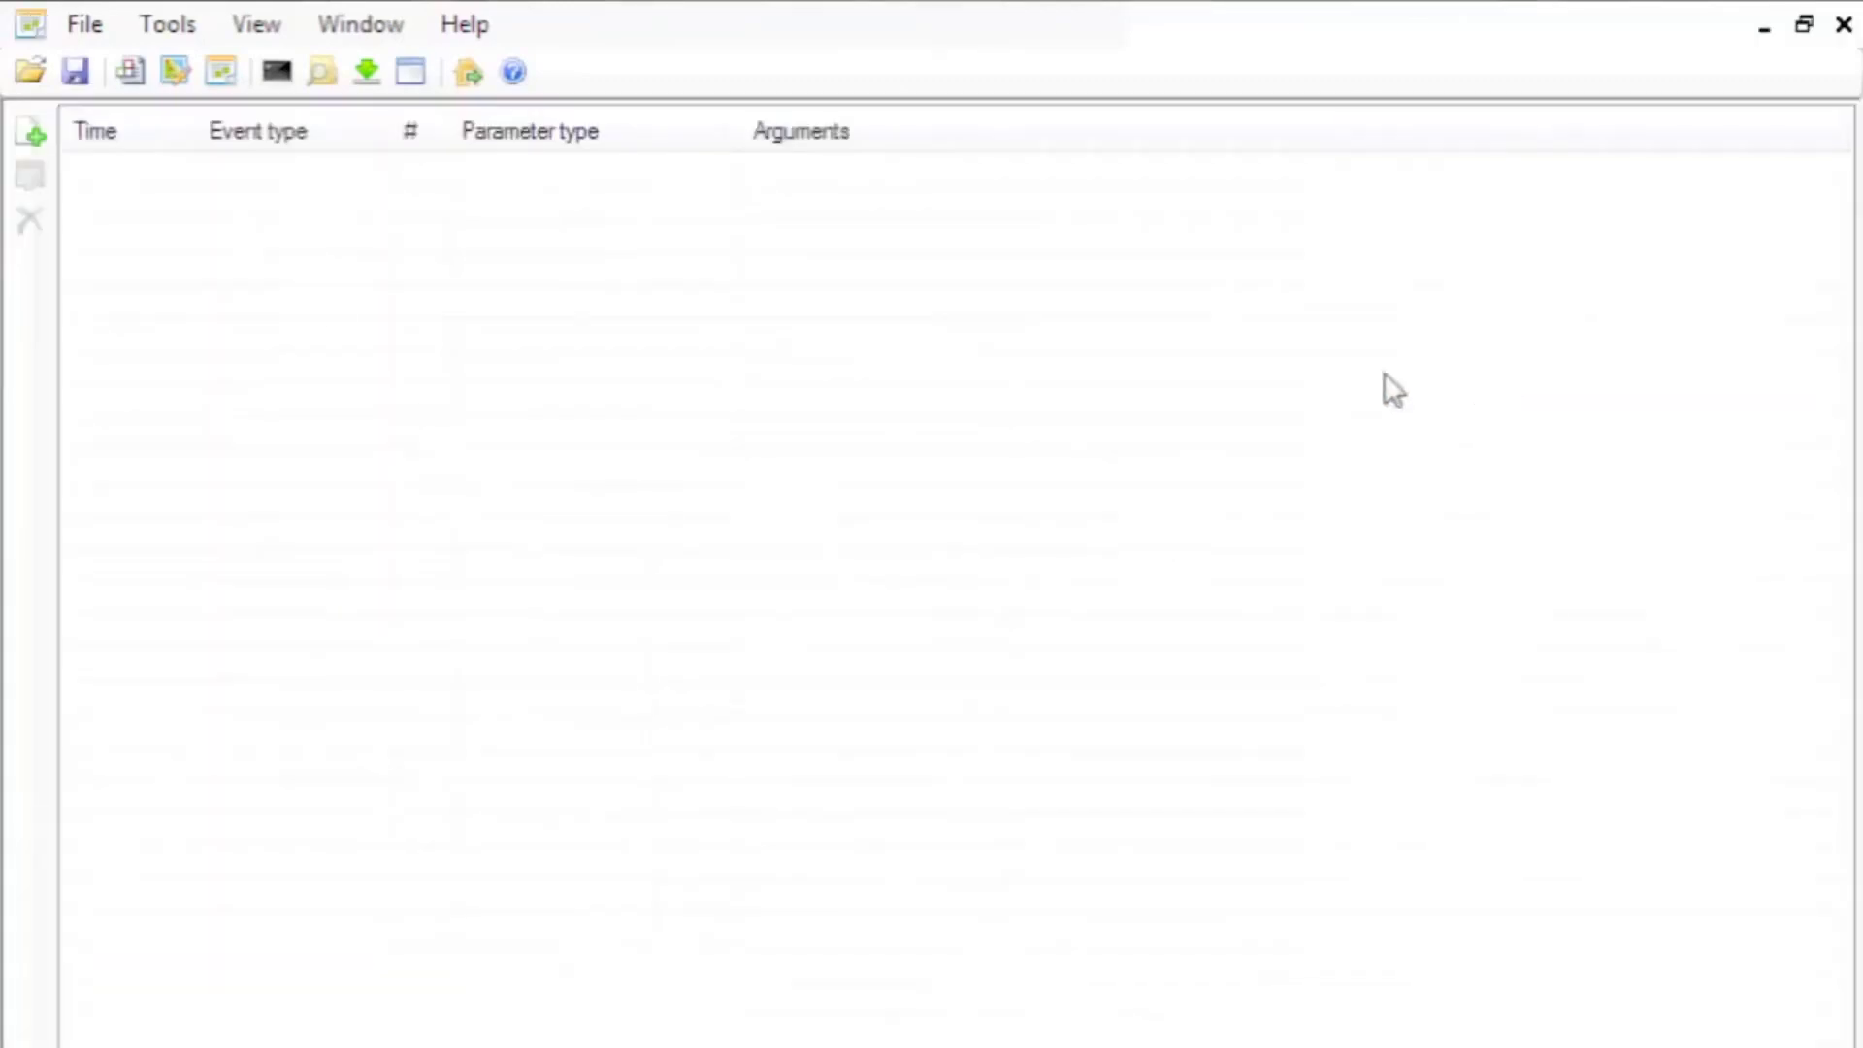
pyautogui.click(35, 136)
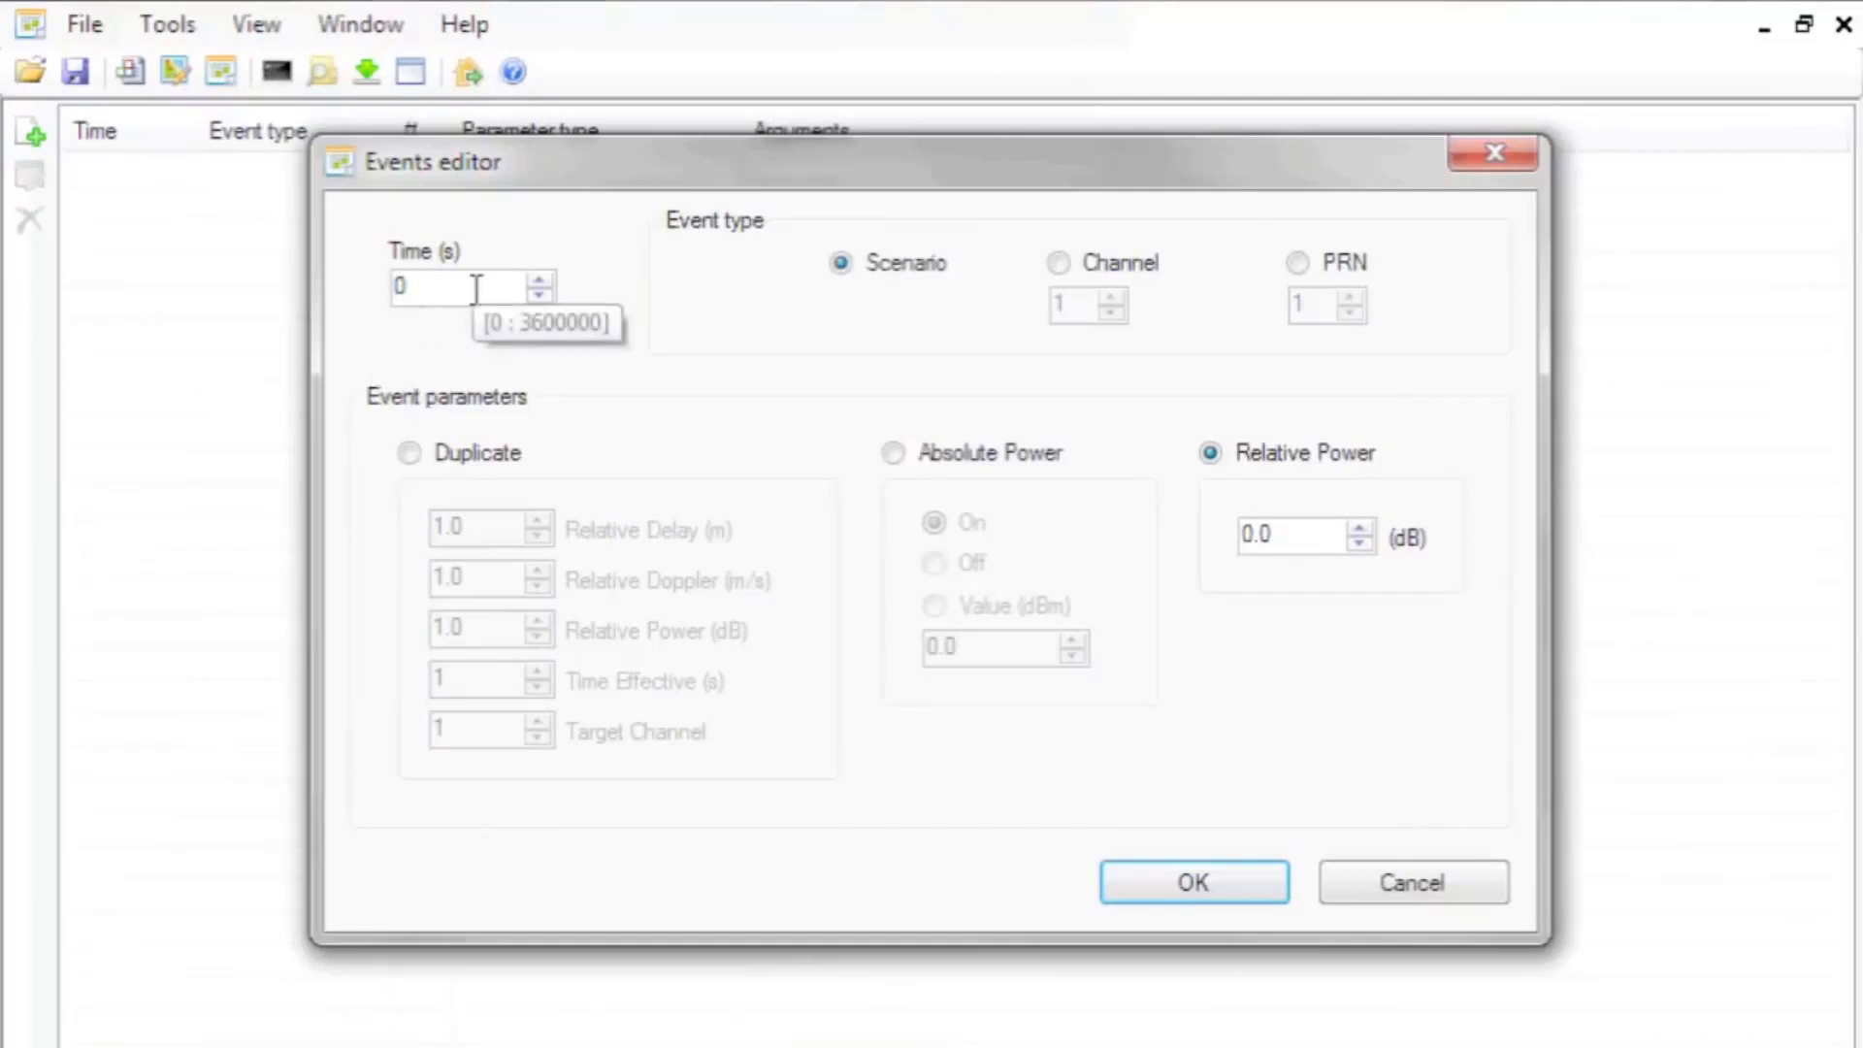
pyautogui.moveTo(424, 284); pyautogui.dragTo(362, 291)
pyautogui.write('2')
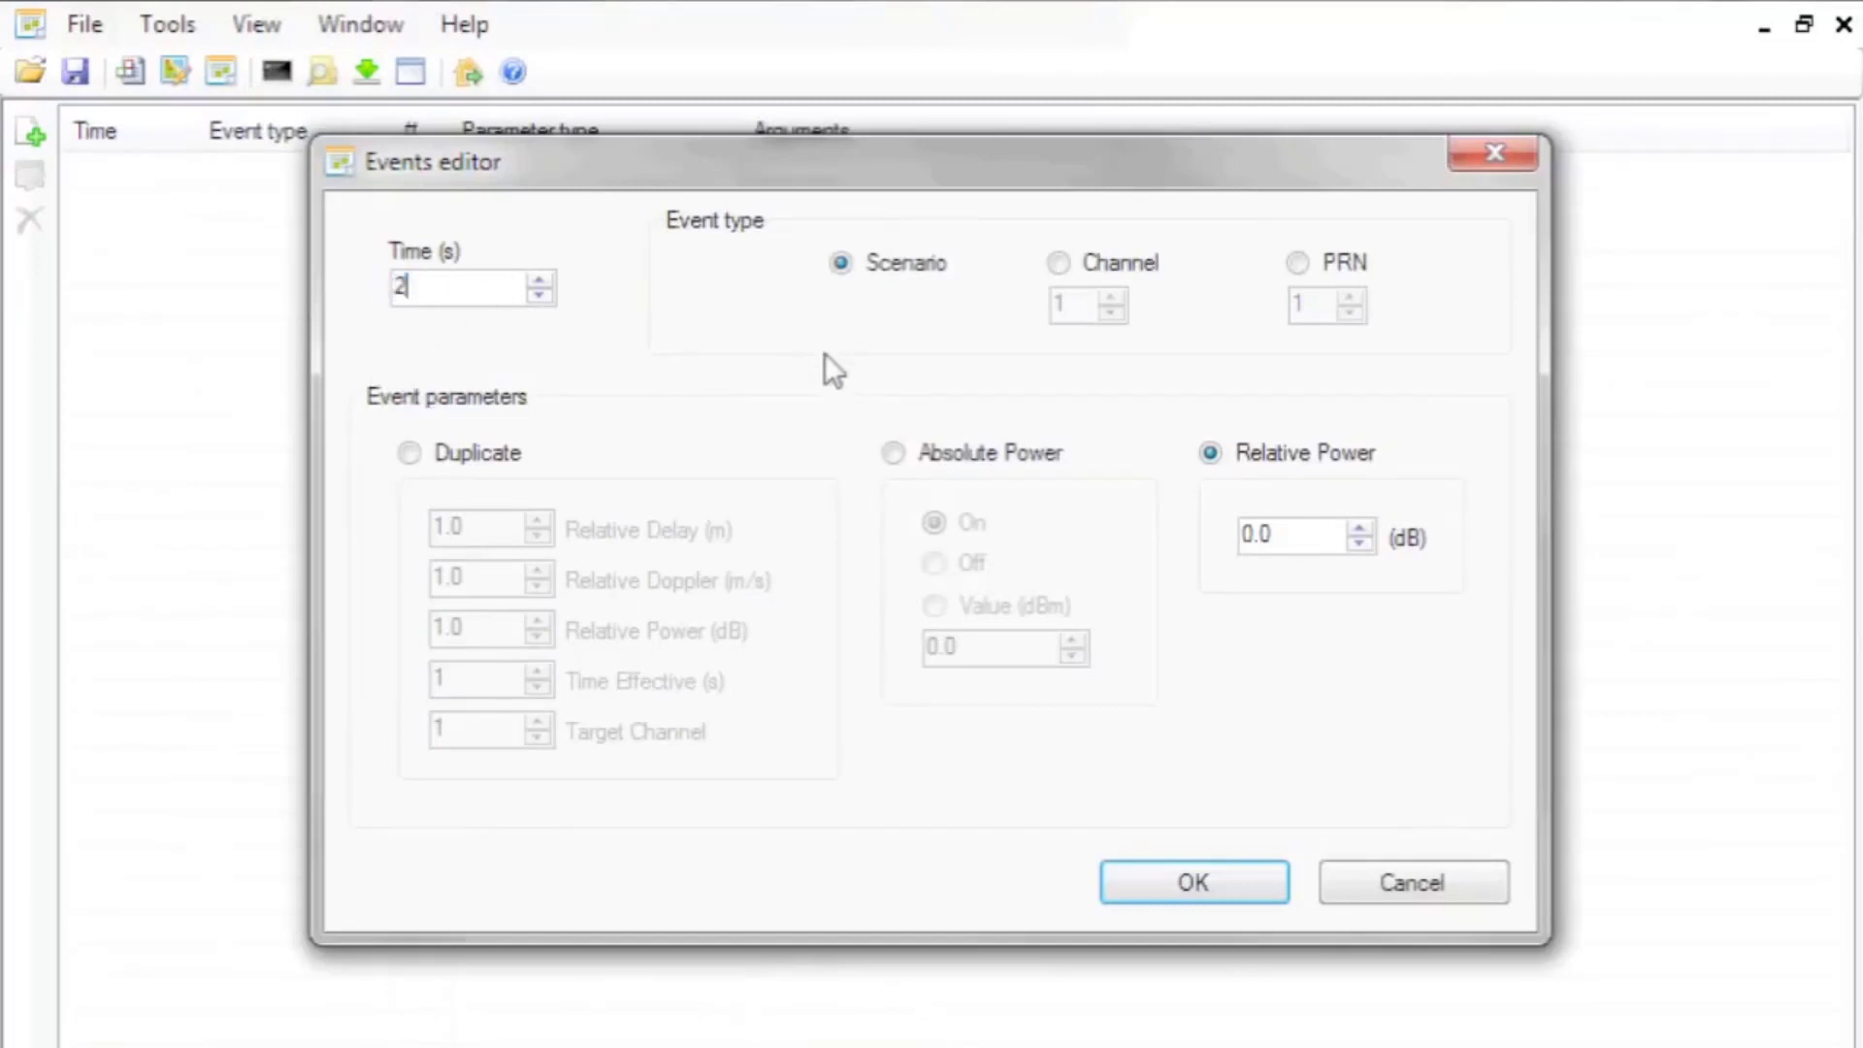
pyautogui.click(1059, 264)
pyautogui.click(893, 453)
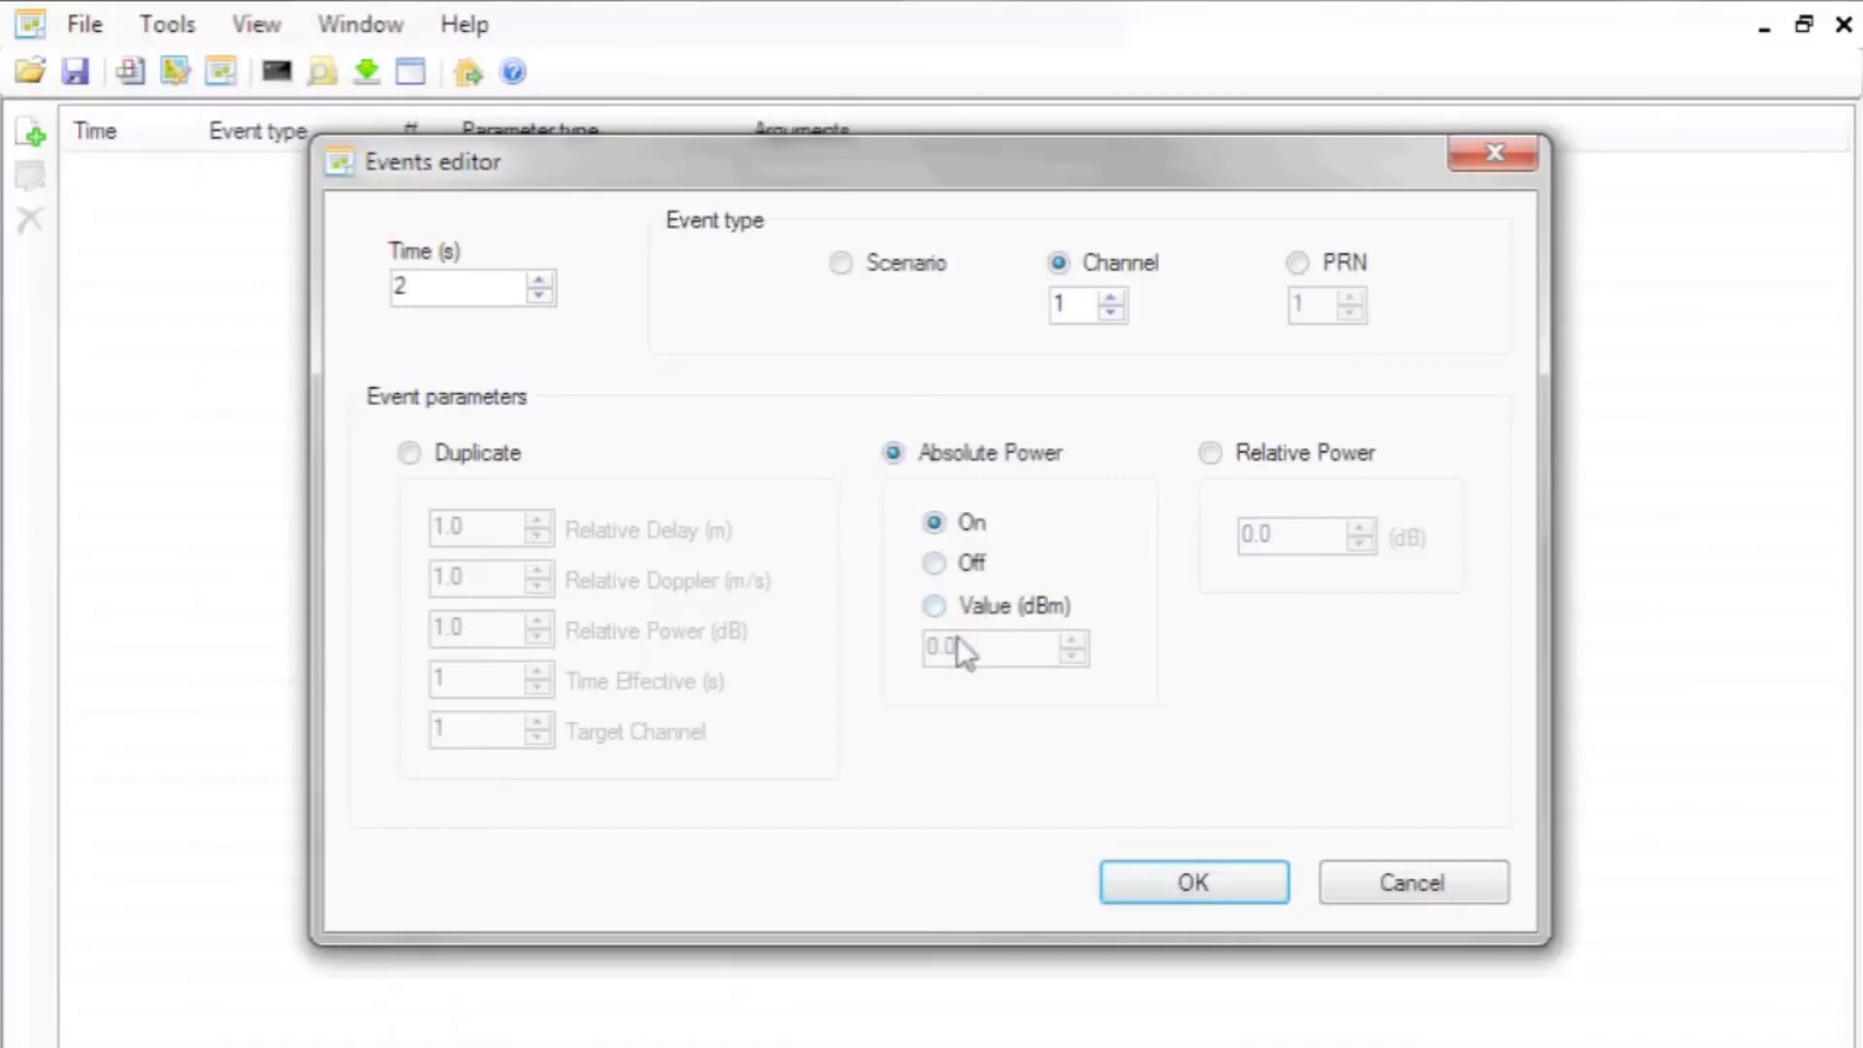
pyautogui.click(934, 607)
pyautogui.moveTo(986, 645); pyautogui.dragTo(892, 651)
pyautogui.write('-110.0')
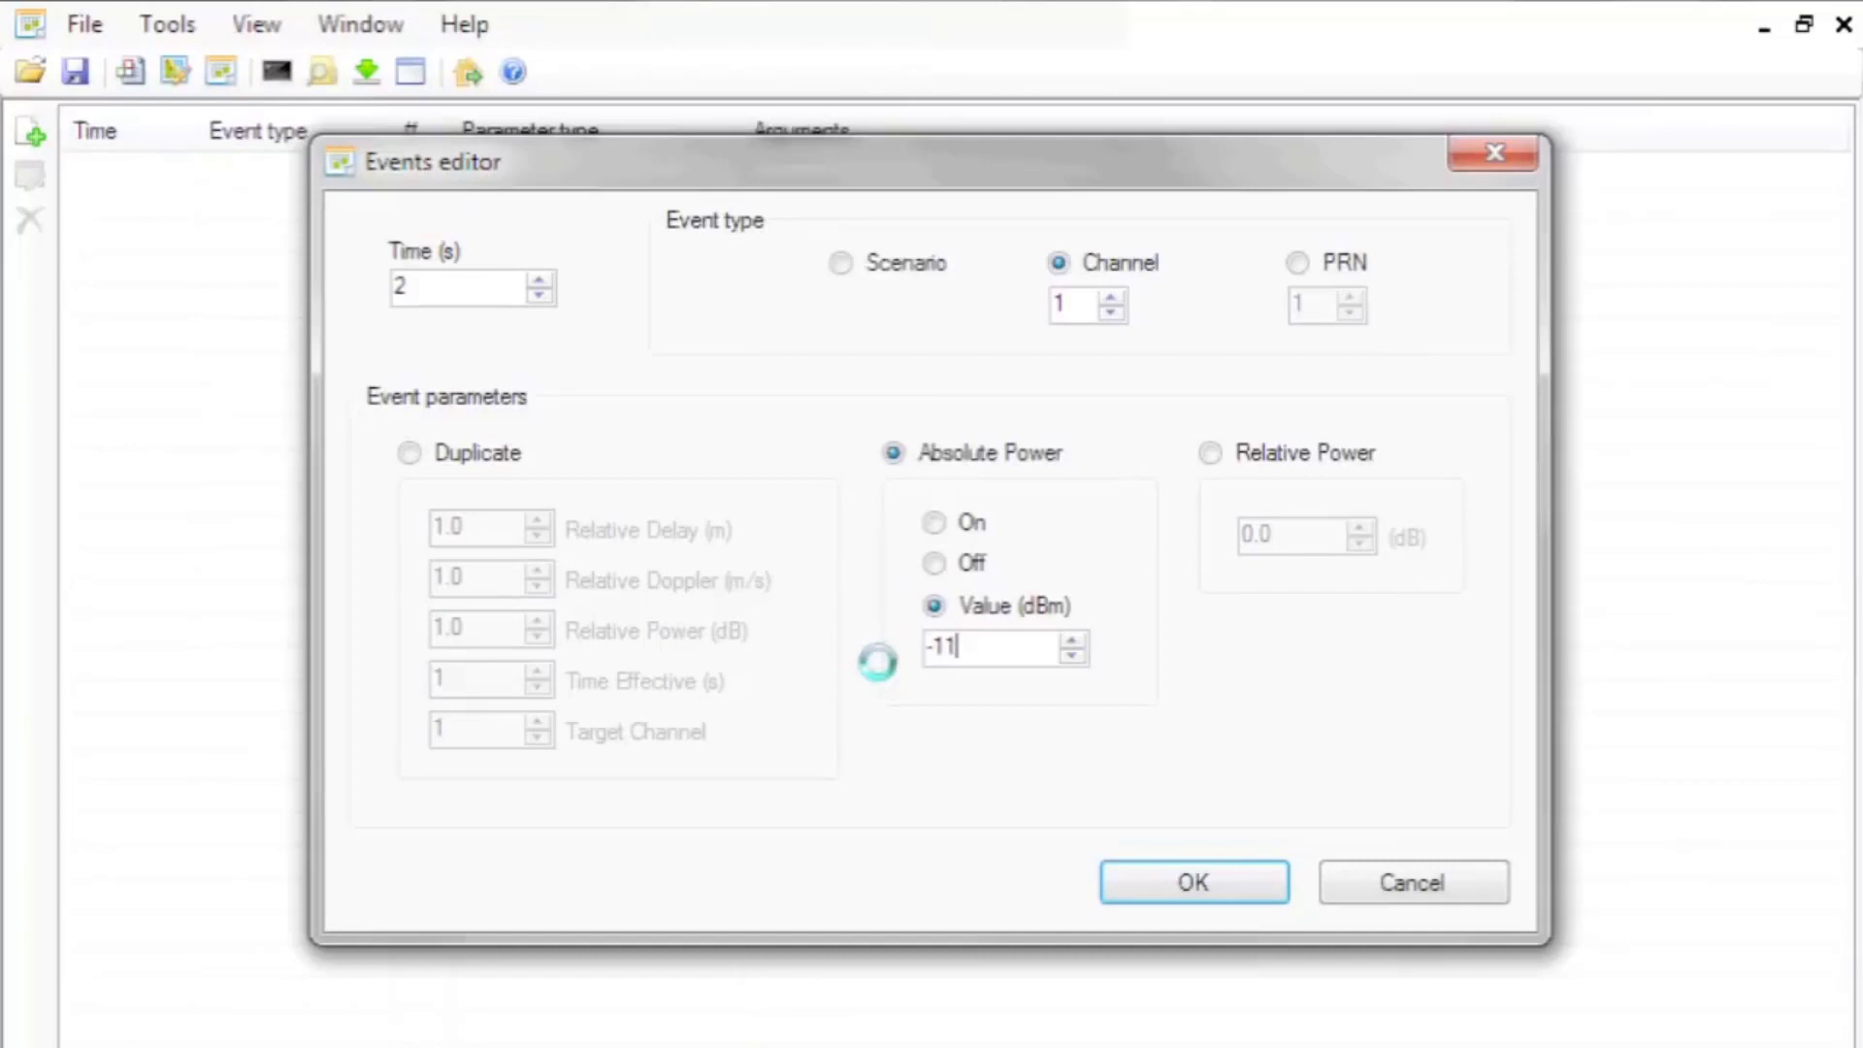
pyautogui.click(1132, 883)
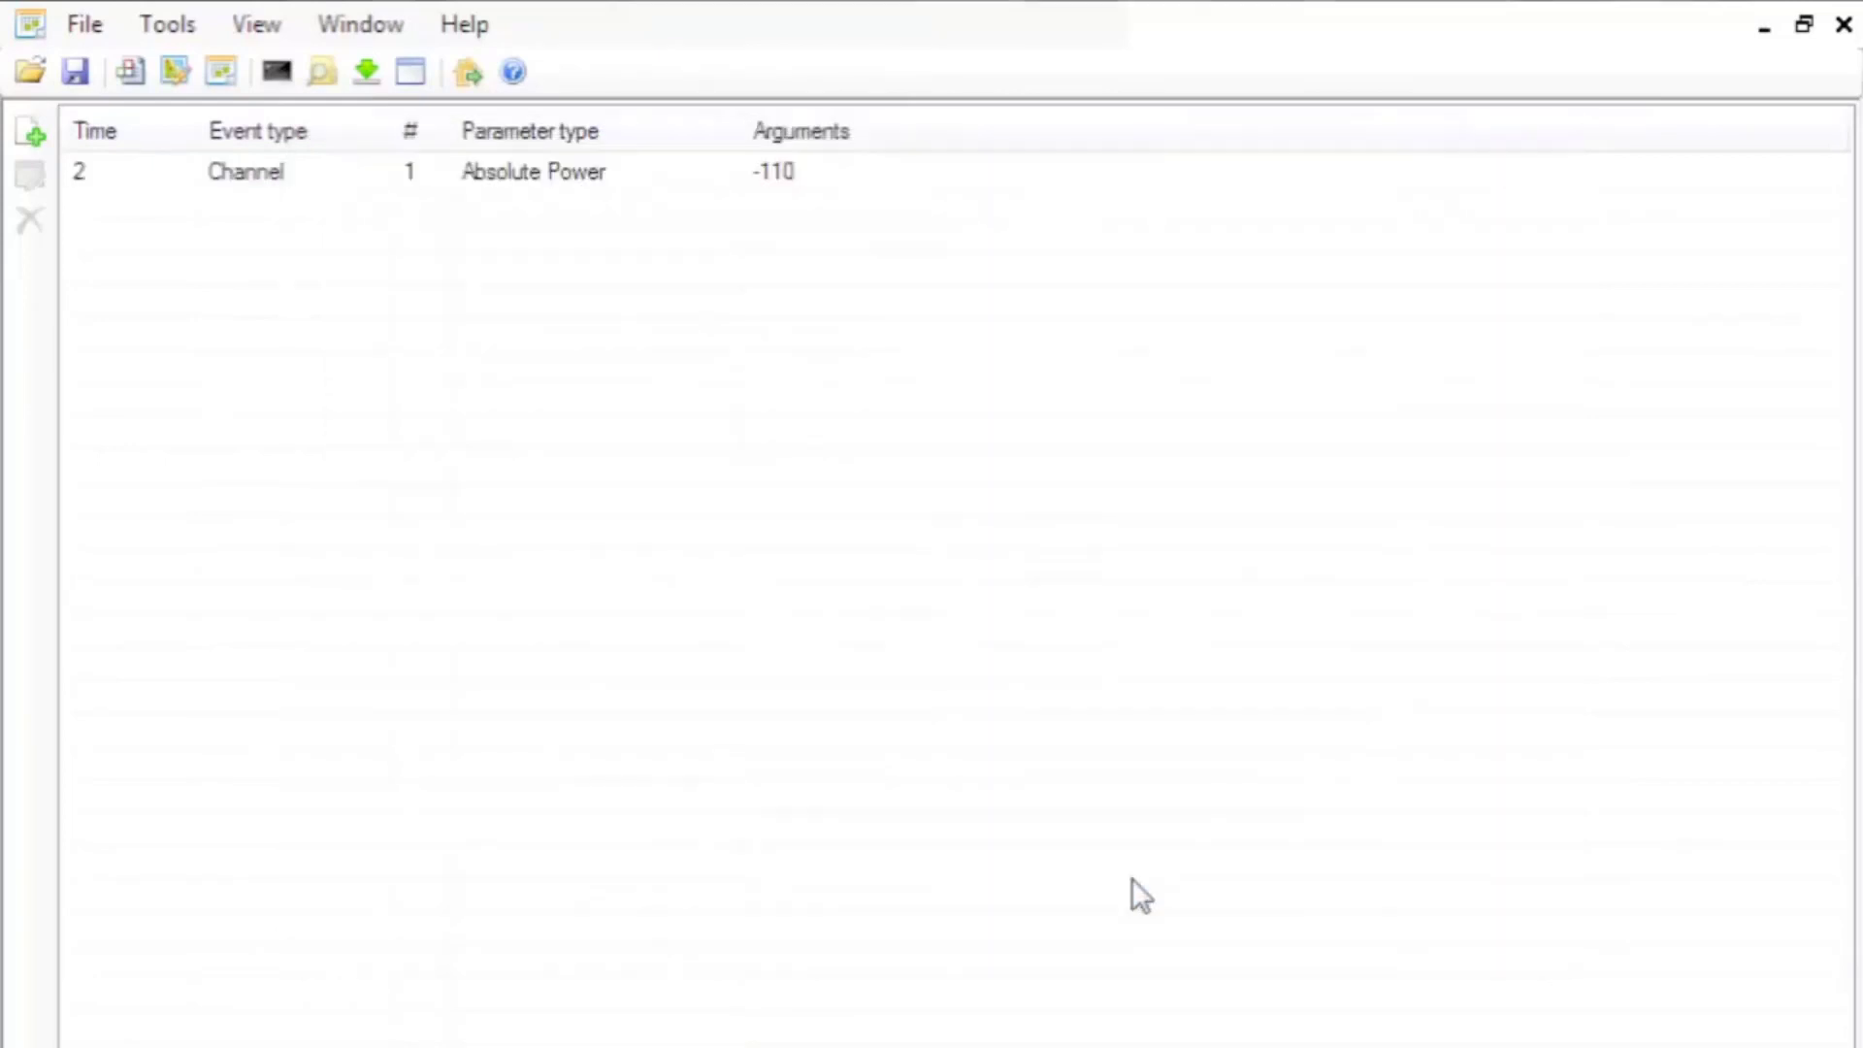
# Step: Save the events file as test in the Repository folder
pyautogui.click(74, 78)
pyautogui.write('test')
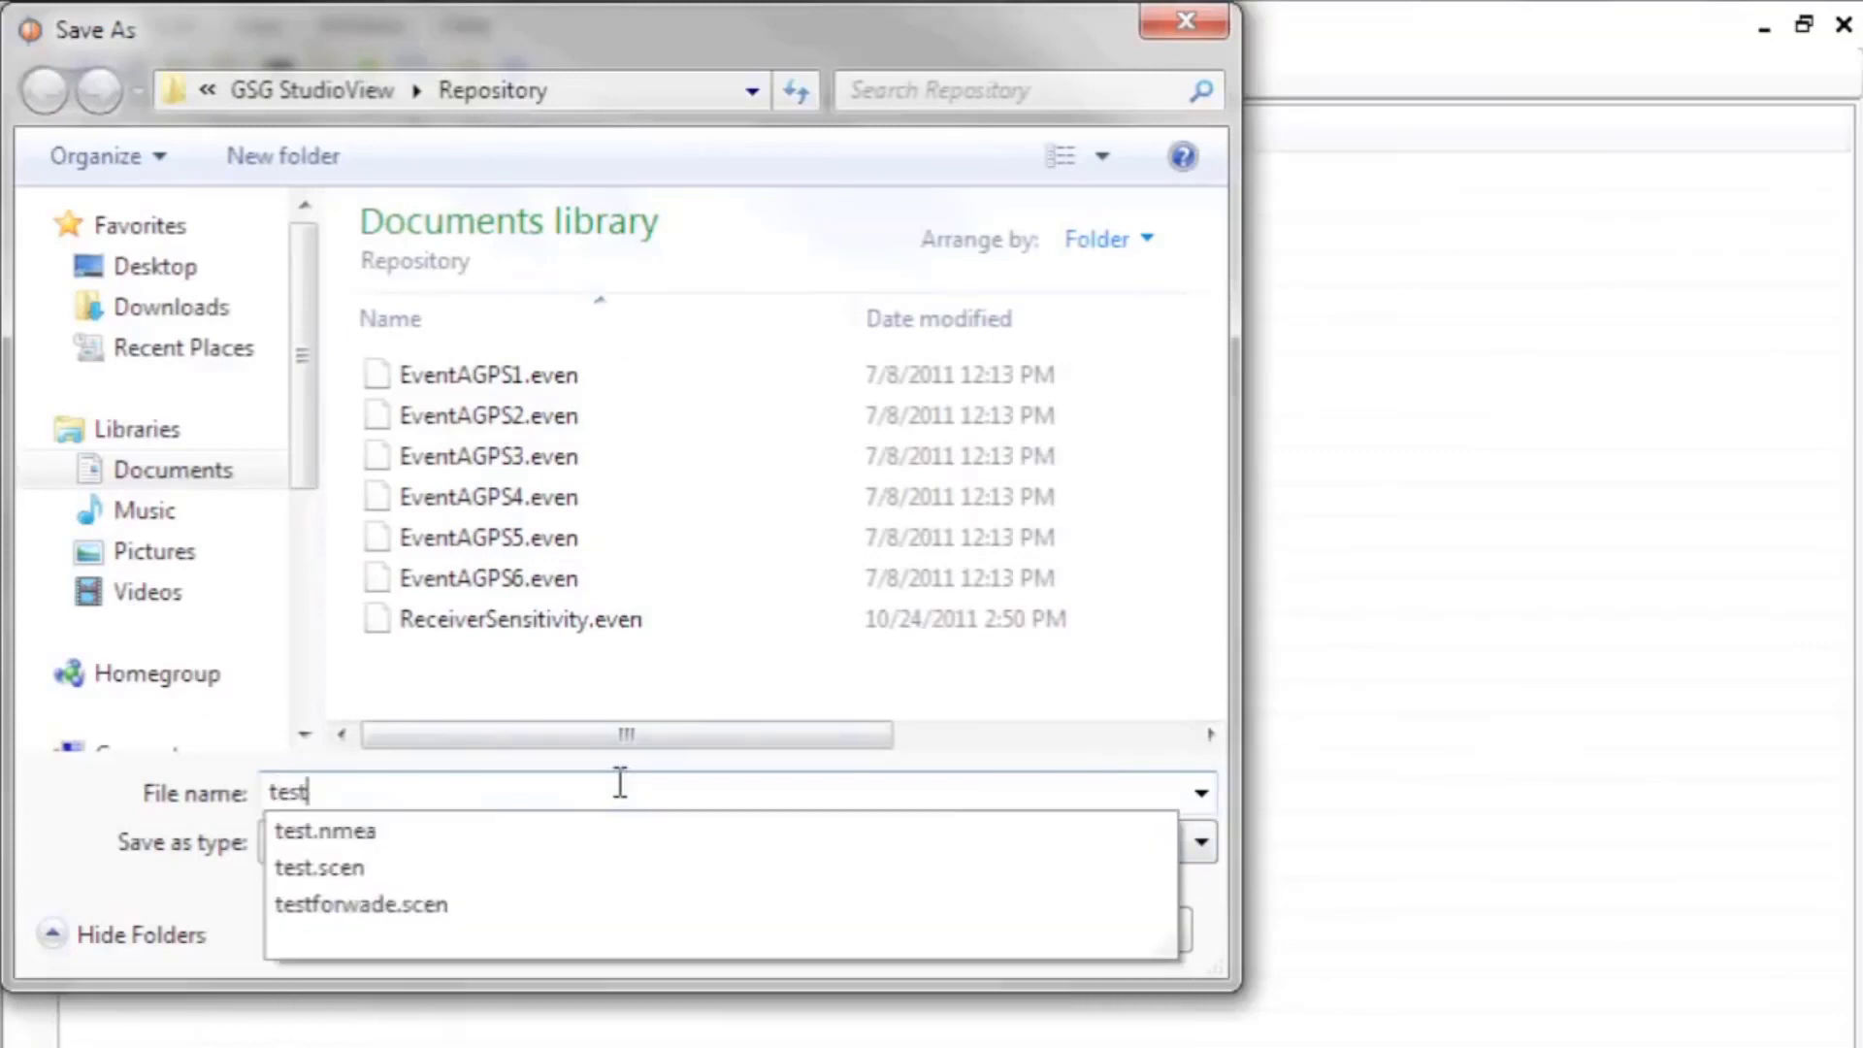
pyautogui.click(453, 757)
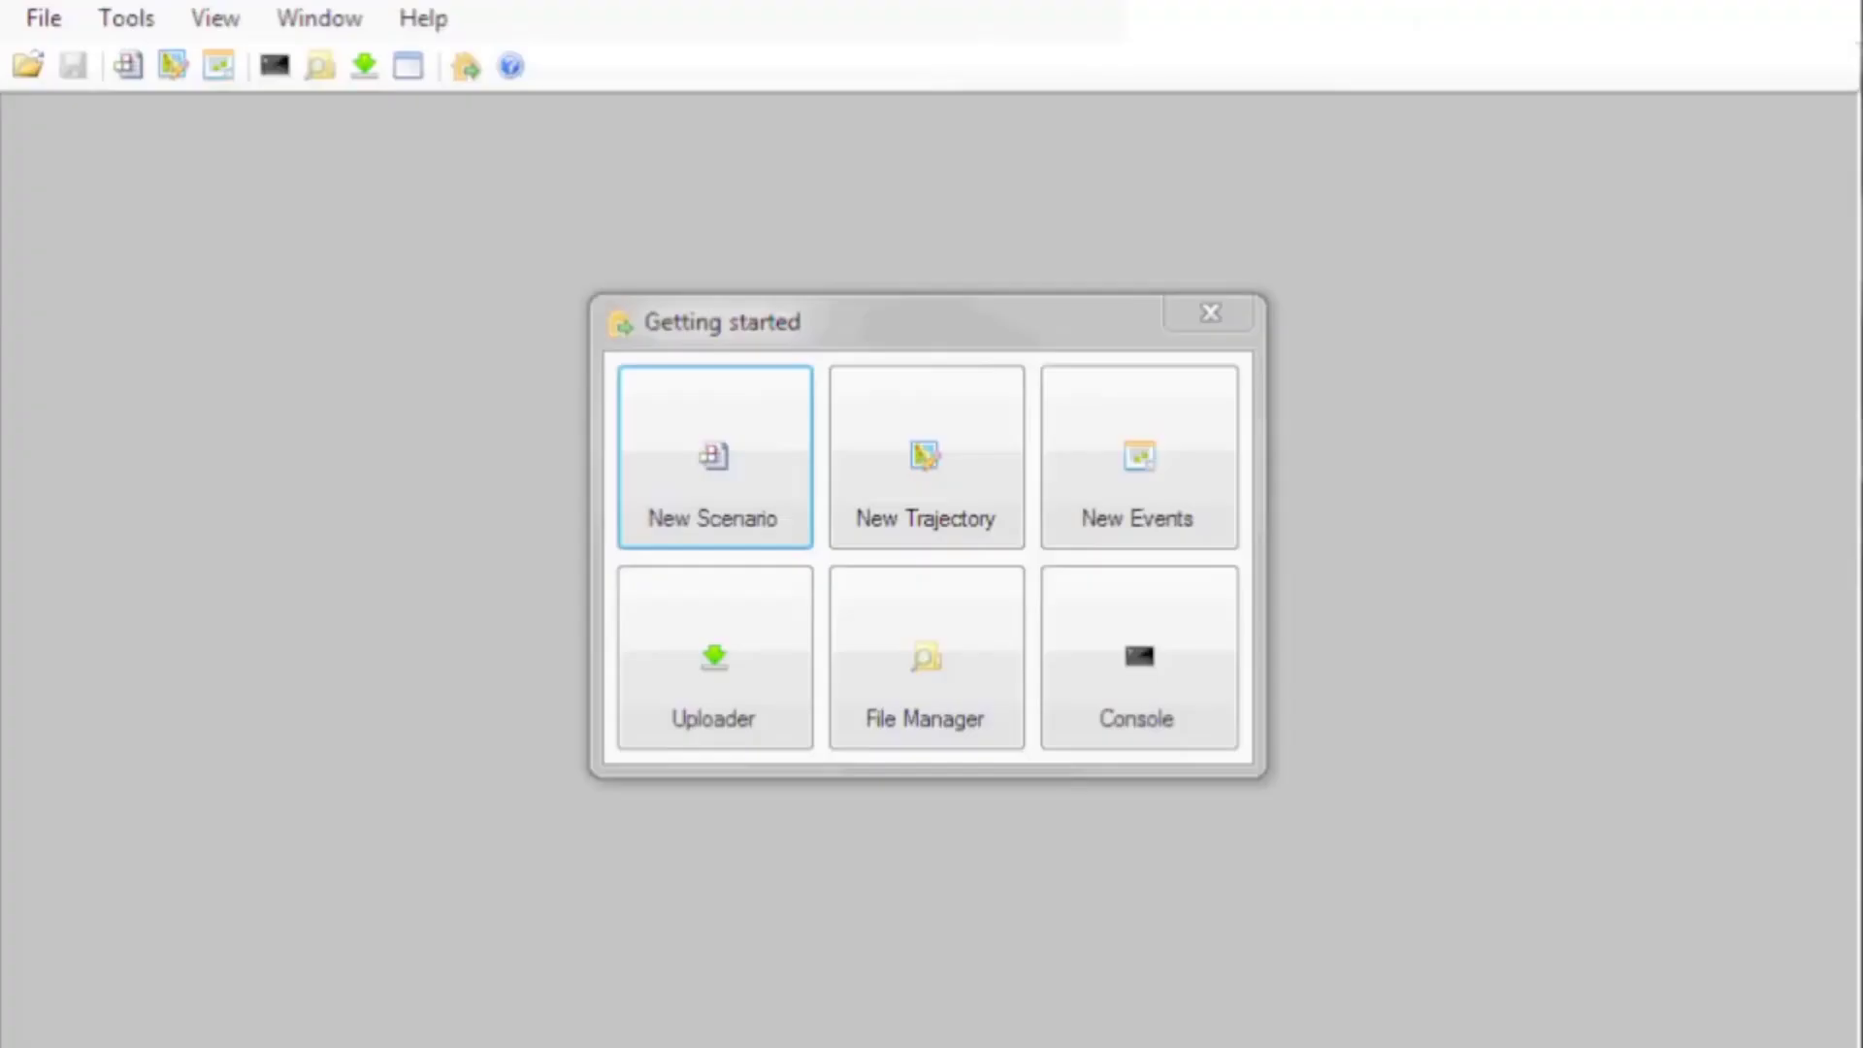
# Step: Open the Console in a maximized window and connect it to the TCPIP instrument at 10.2.100.91
pyautogui.click(1166, 680)
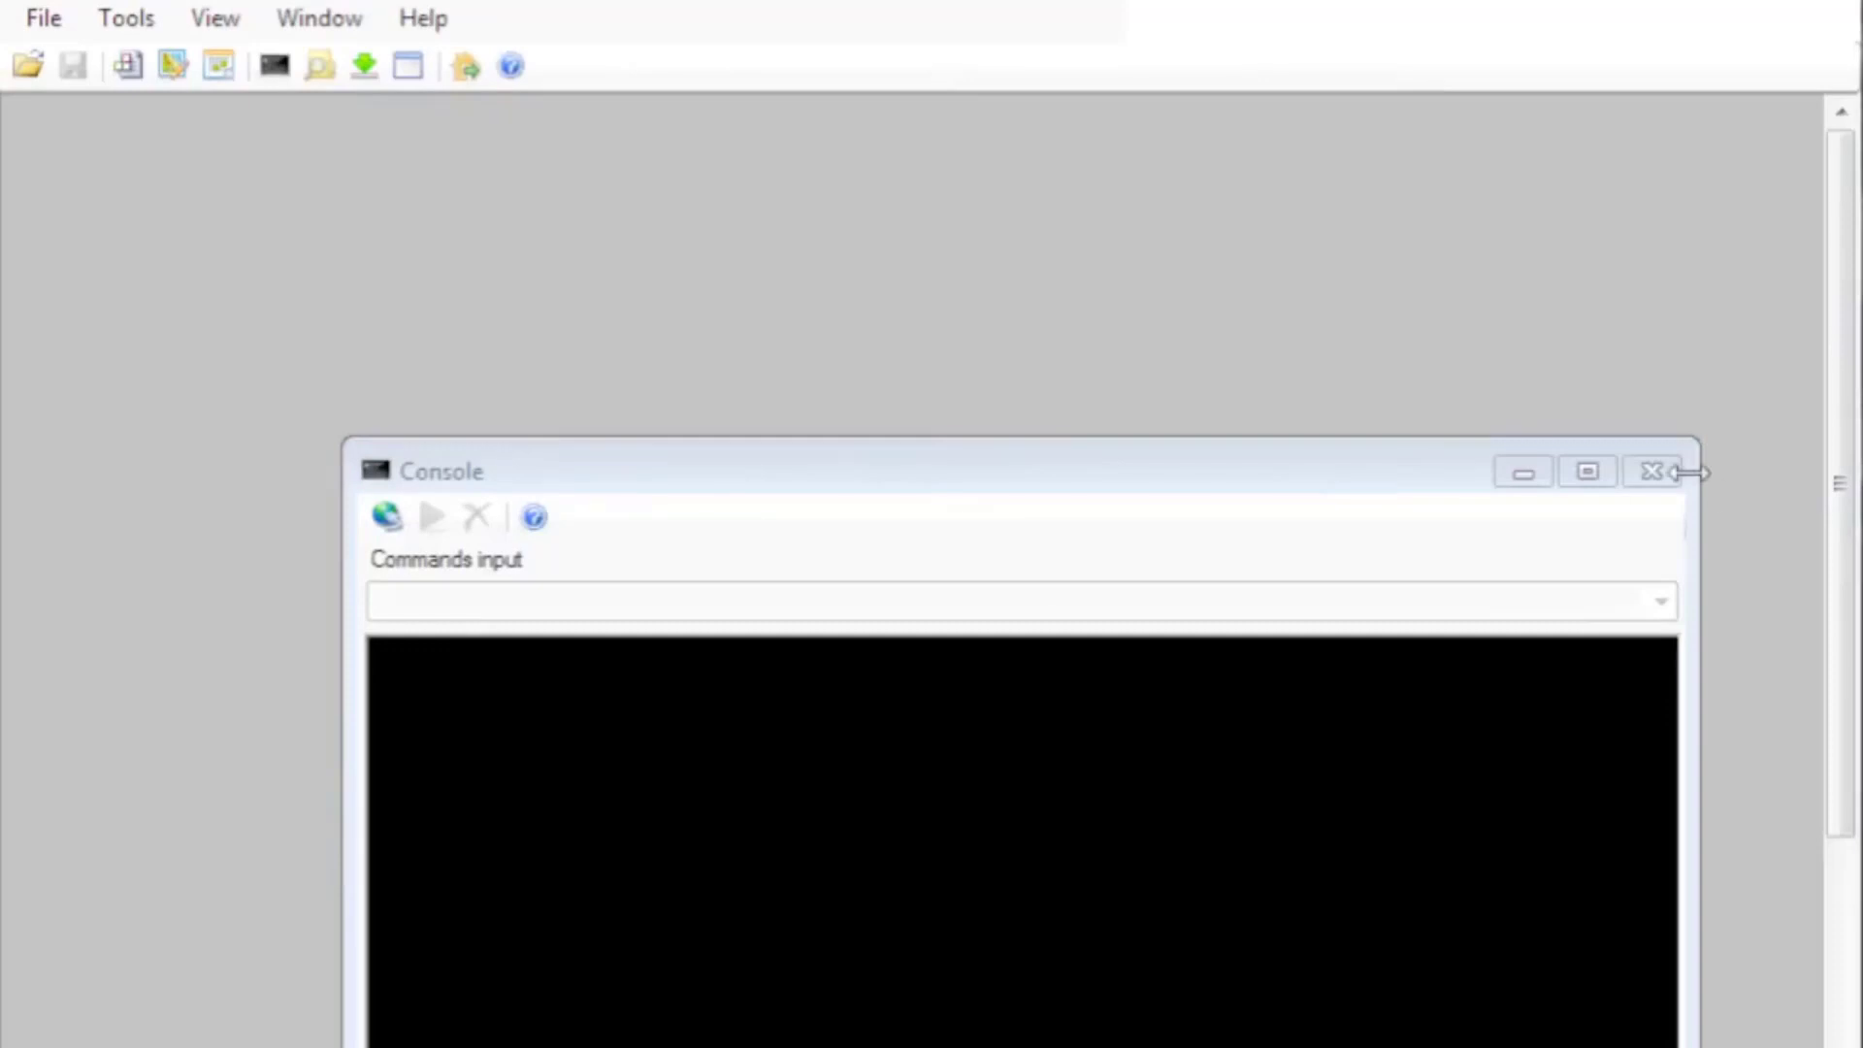
pyautogui.click(1588, 472)
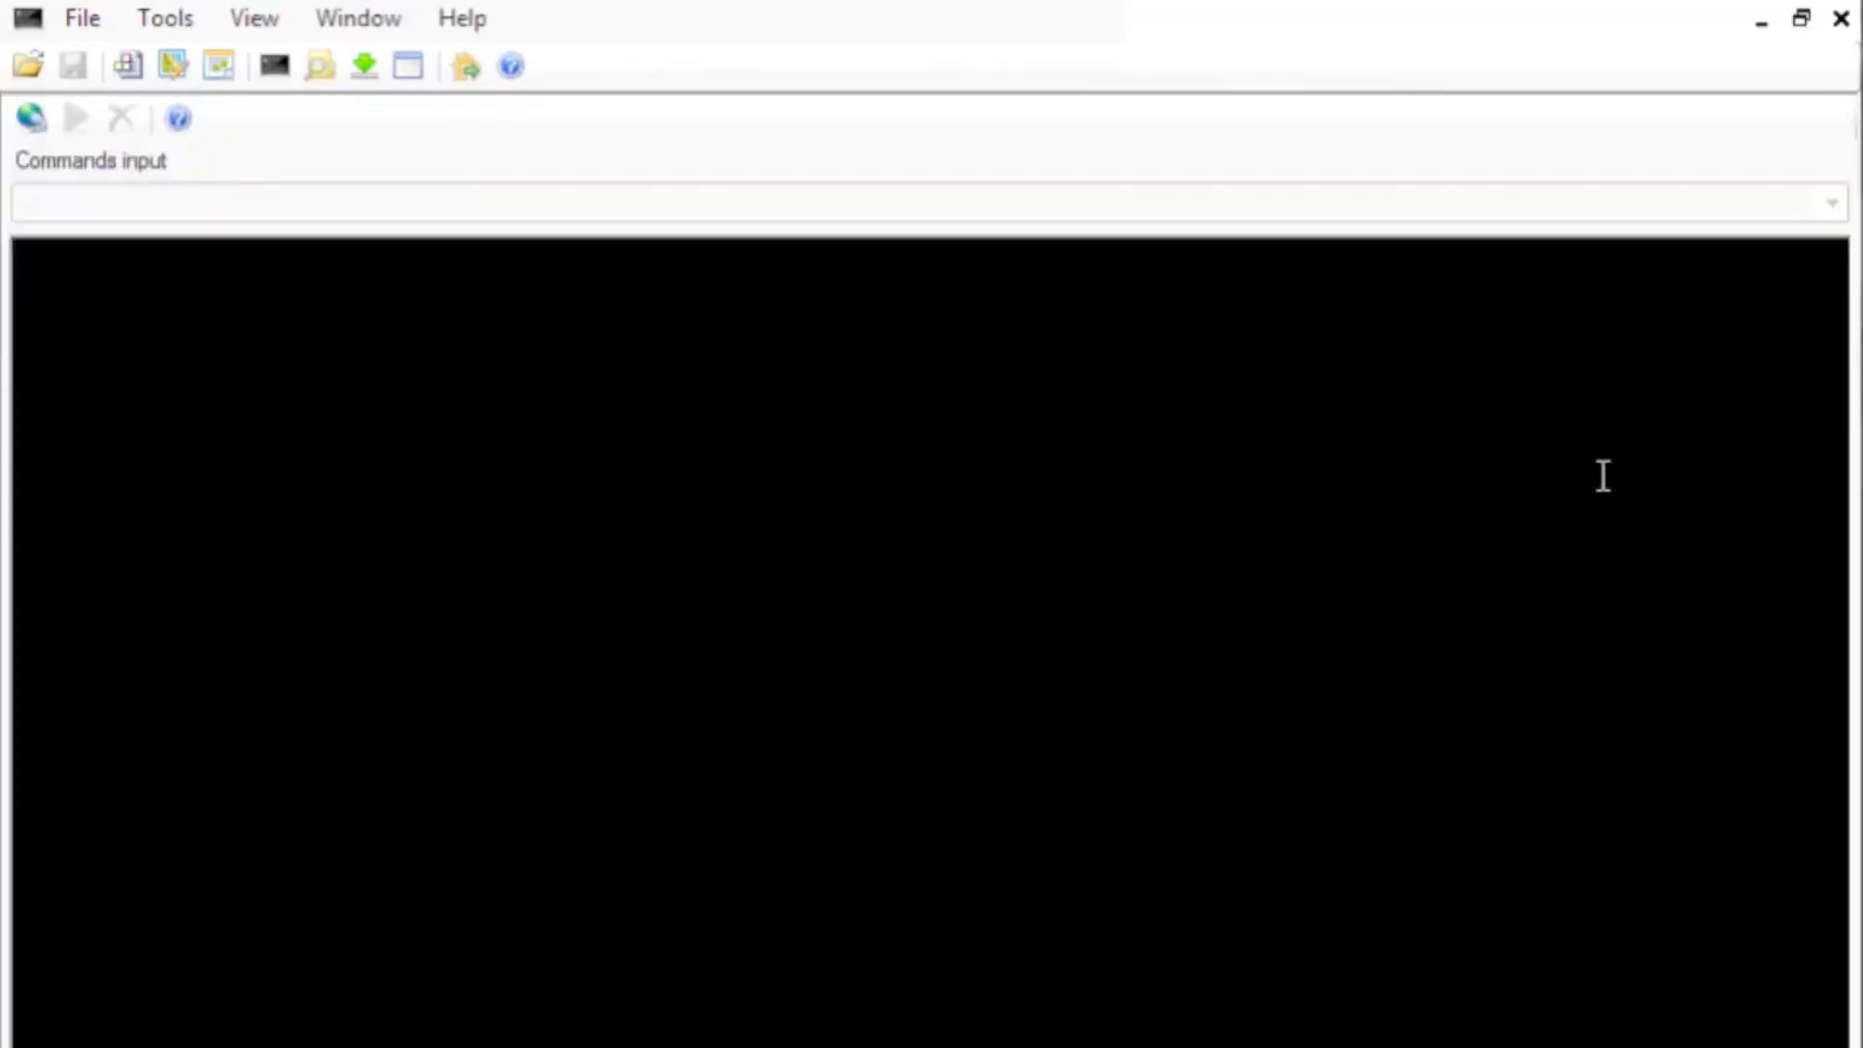
pyautogui.click(35, 120)
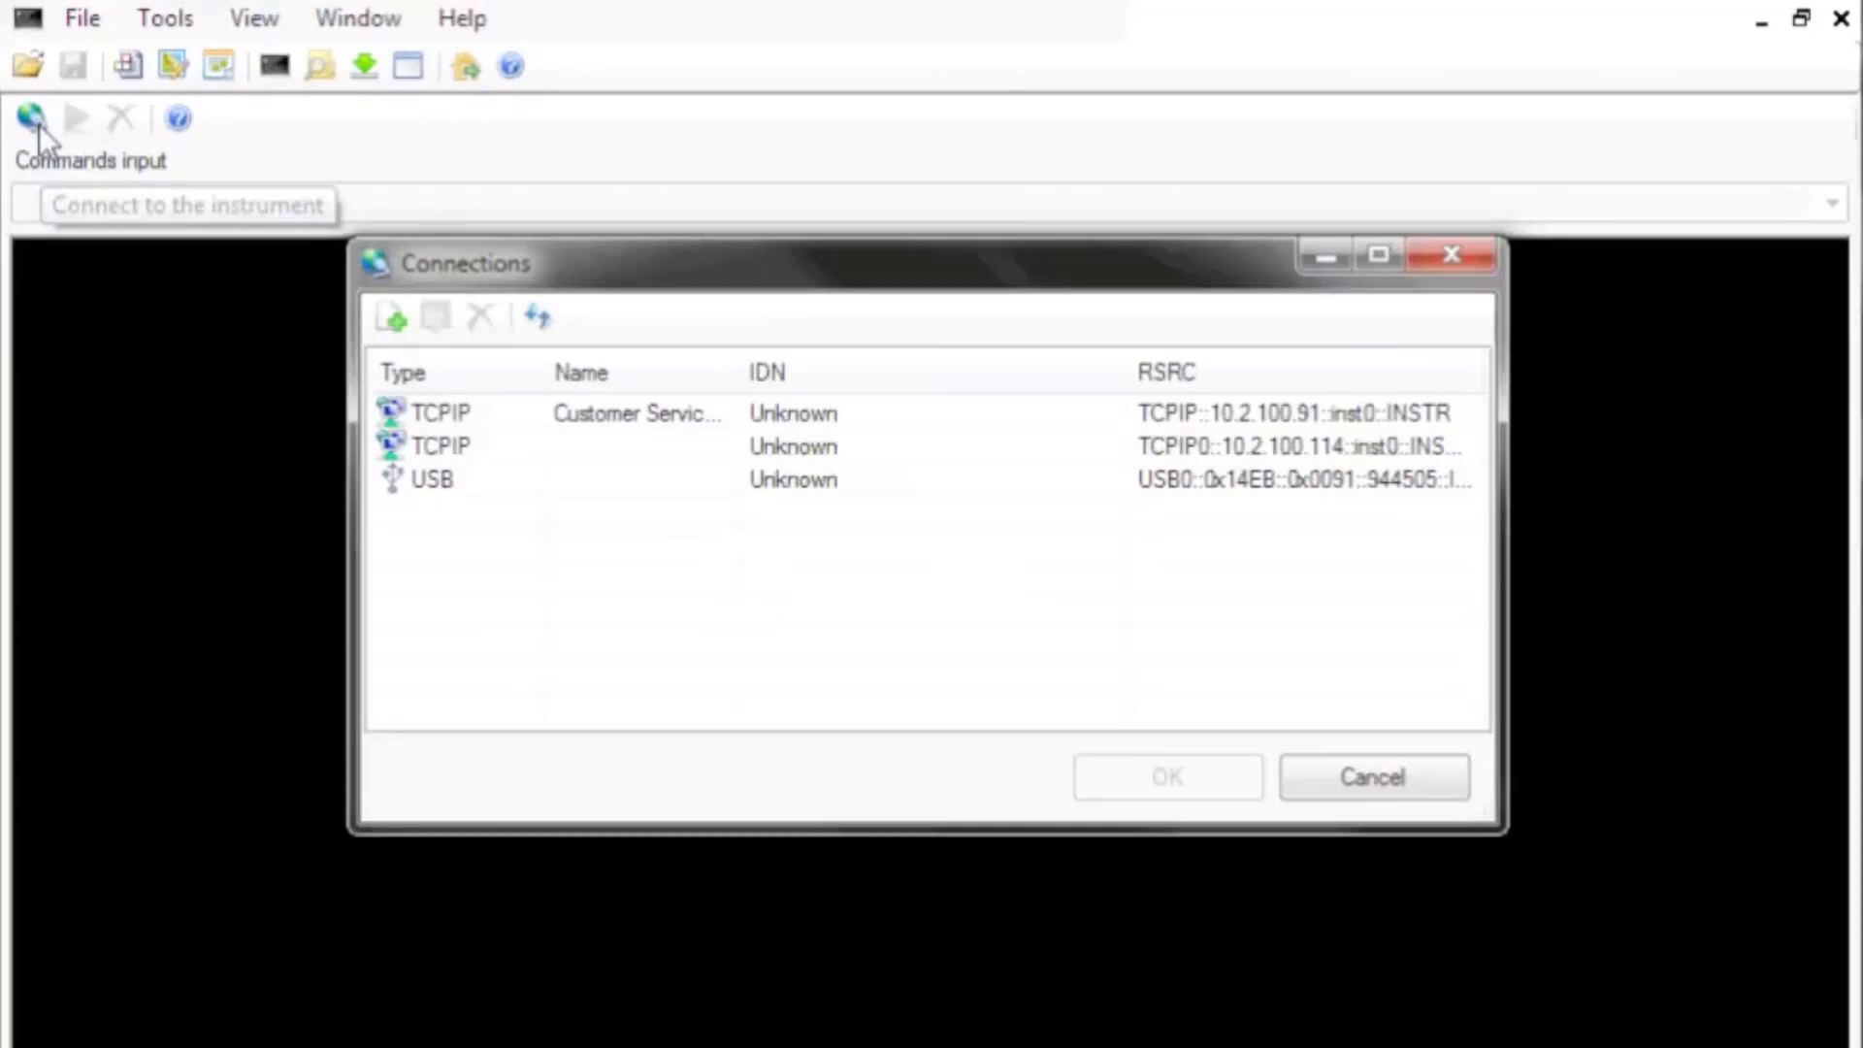
pyautogui.click(462, 421)
pyautogui.click(1196, 782)
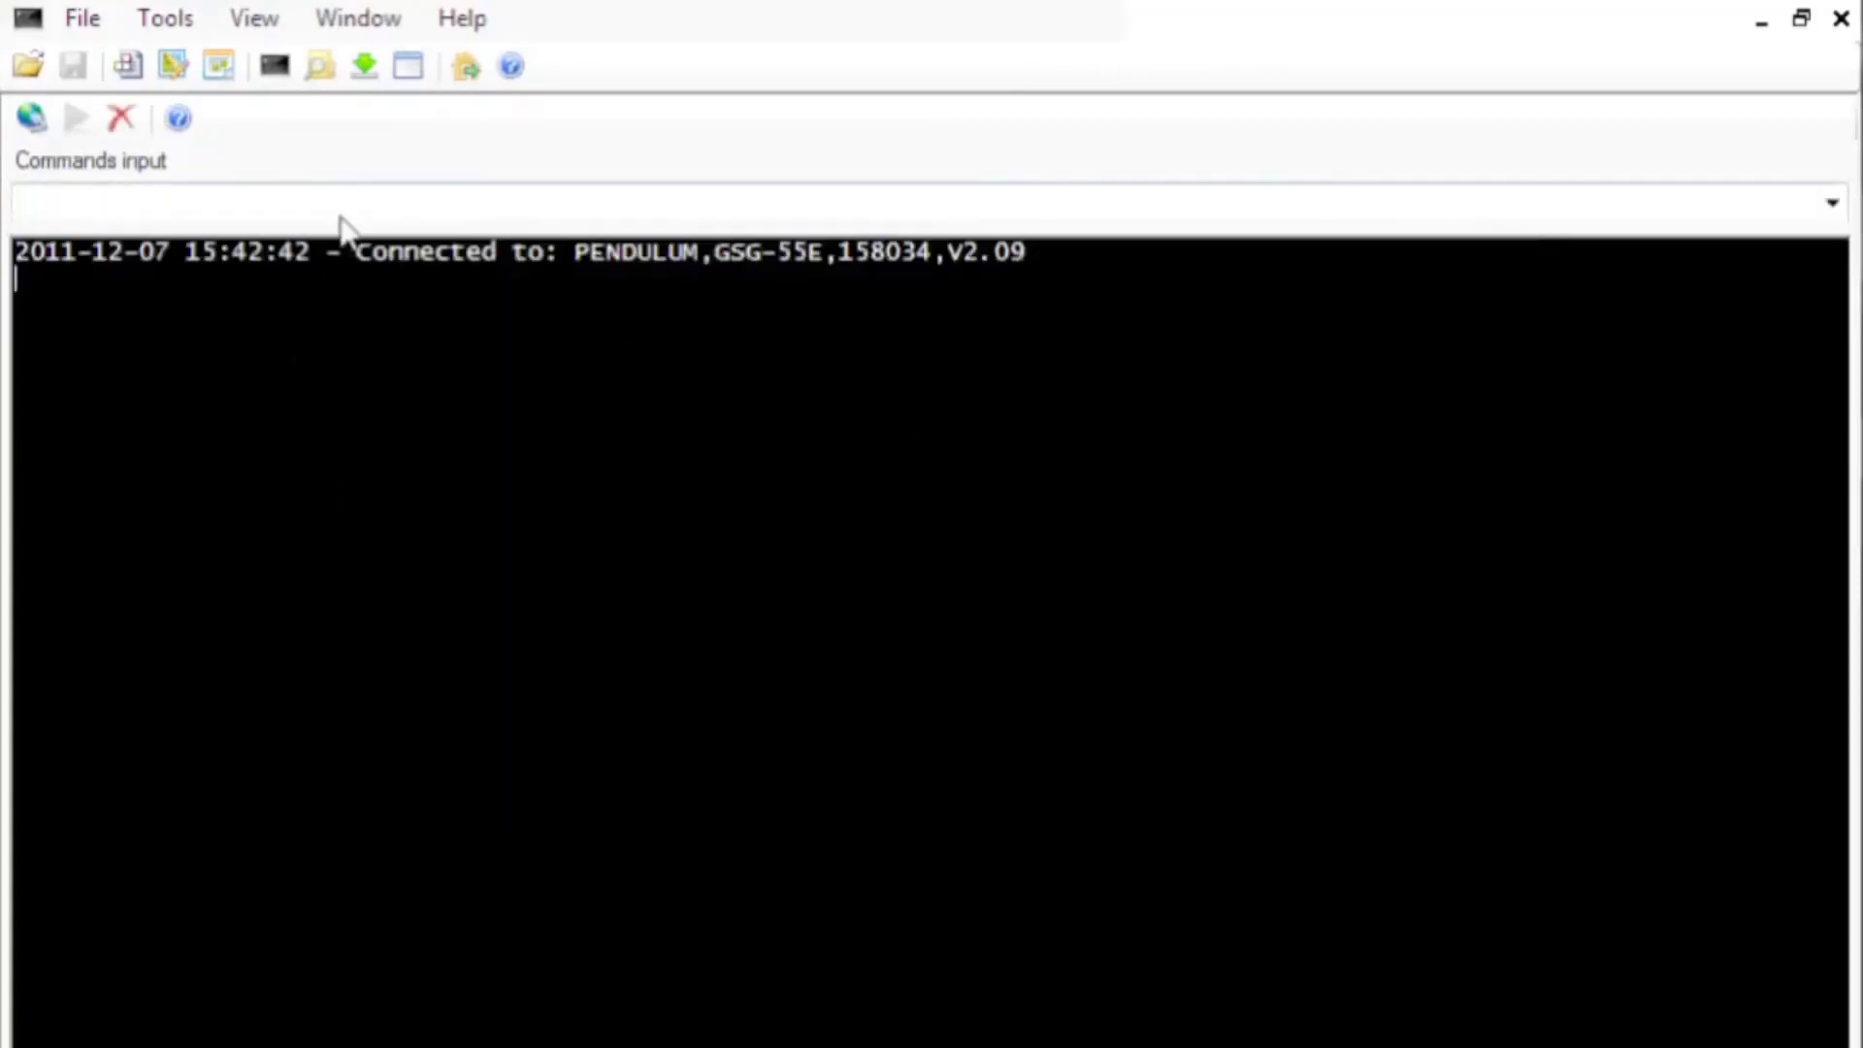
# Step: Query the connected instrument's identification with the console command q *IDN?
pyautogui.write('q *')
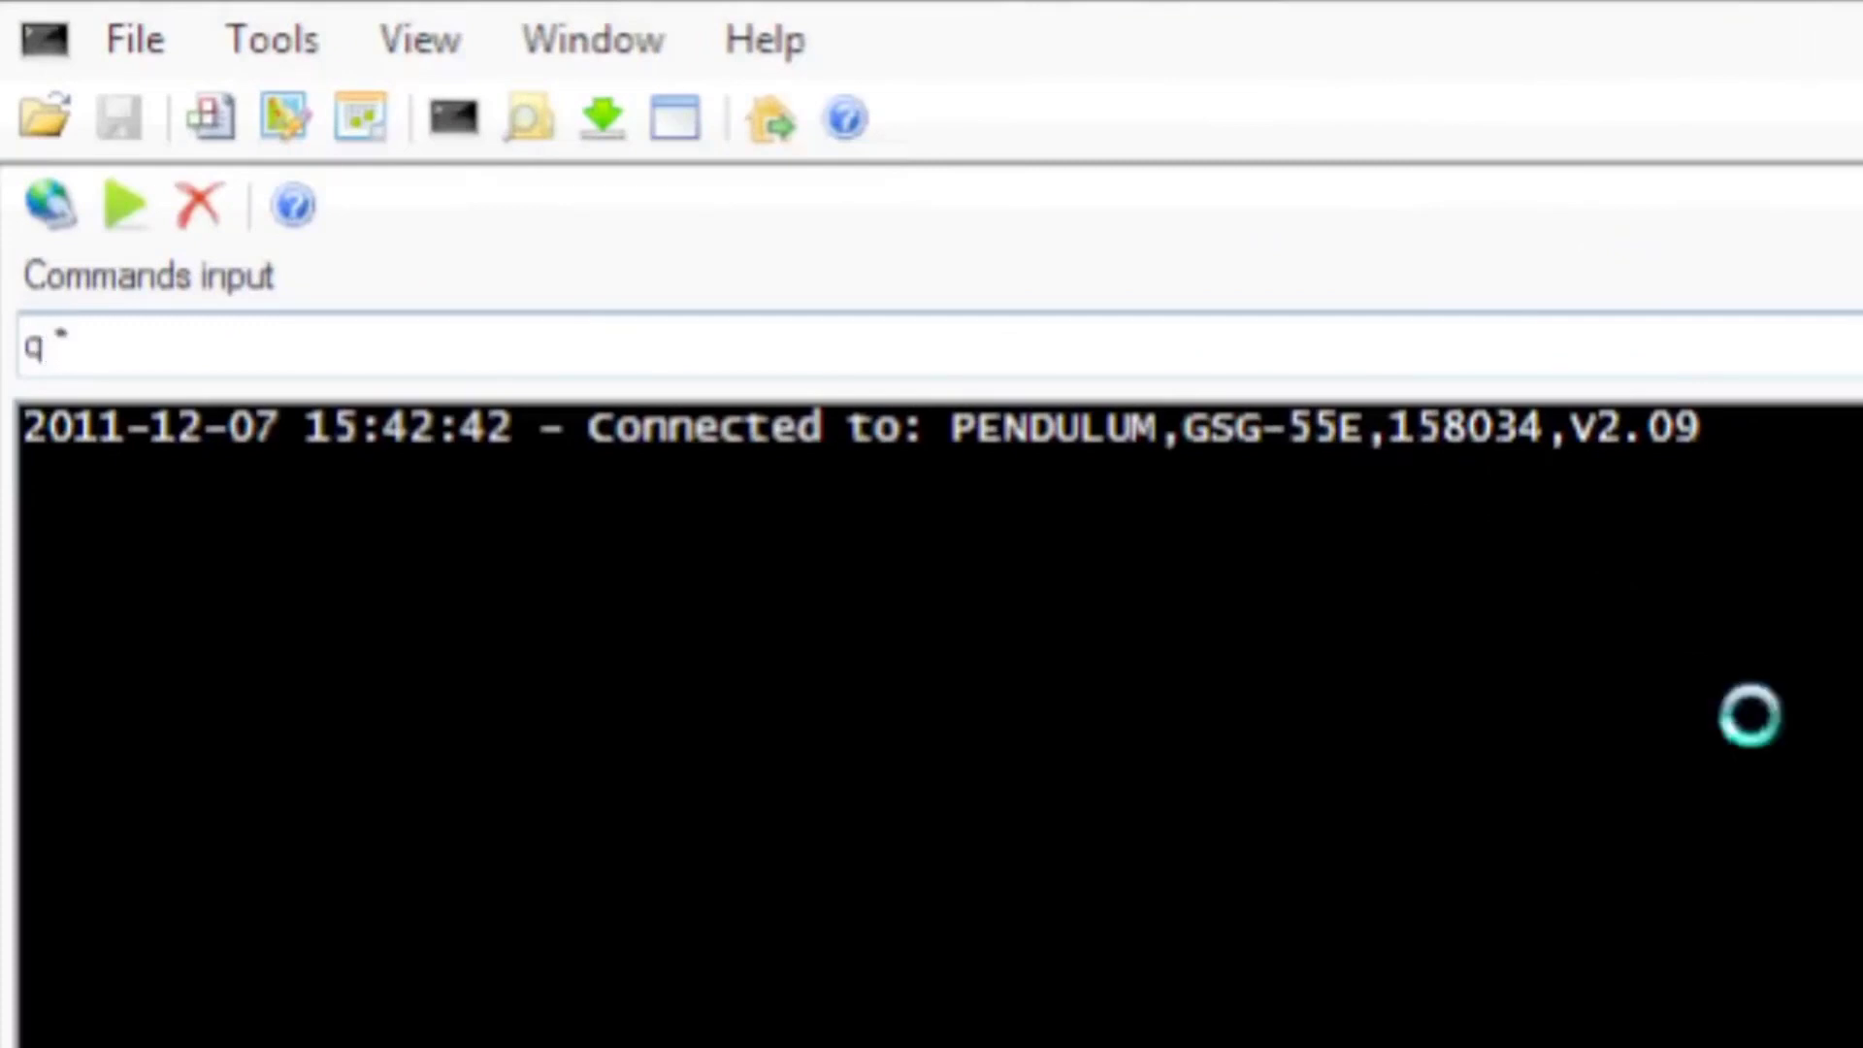
pyautogui.write('IDN?')
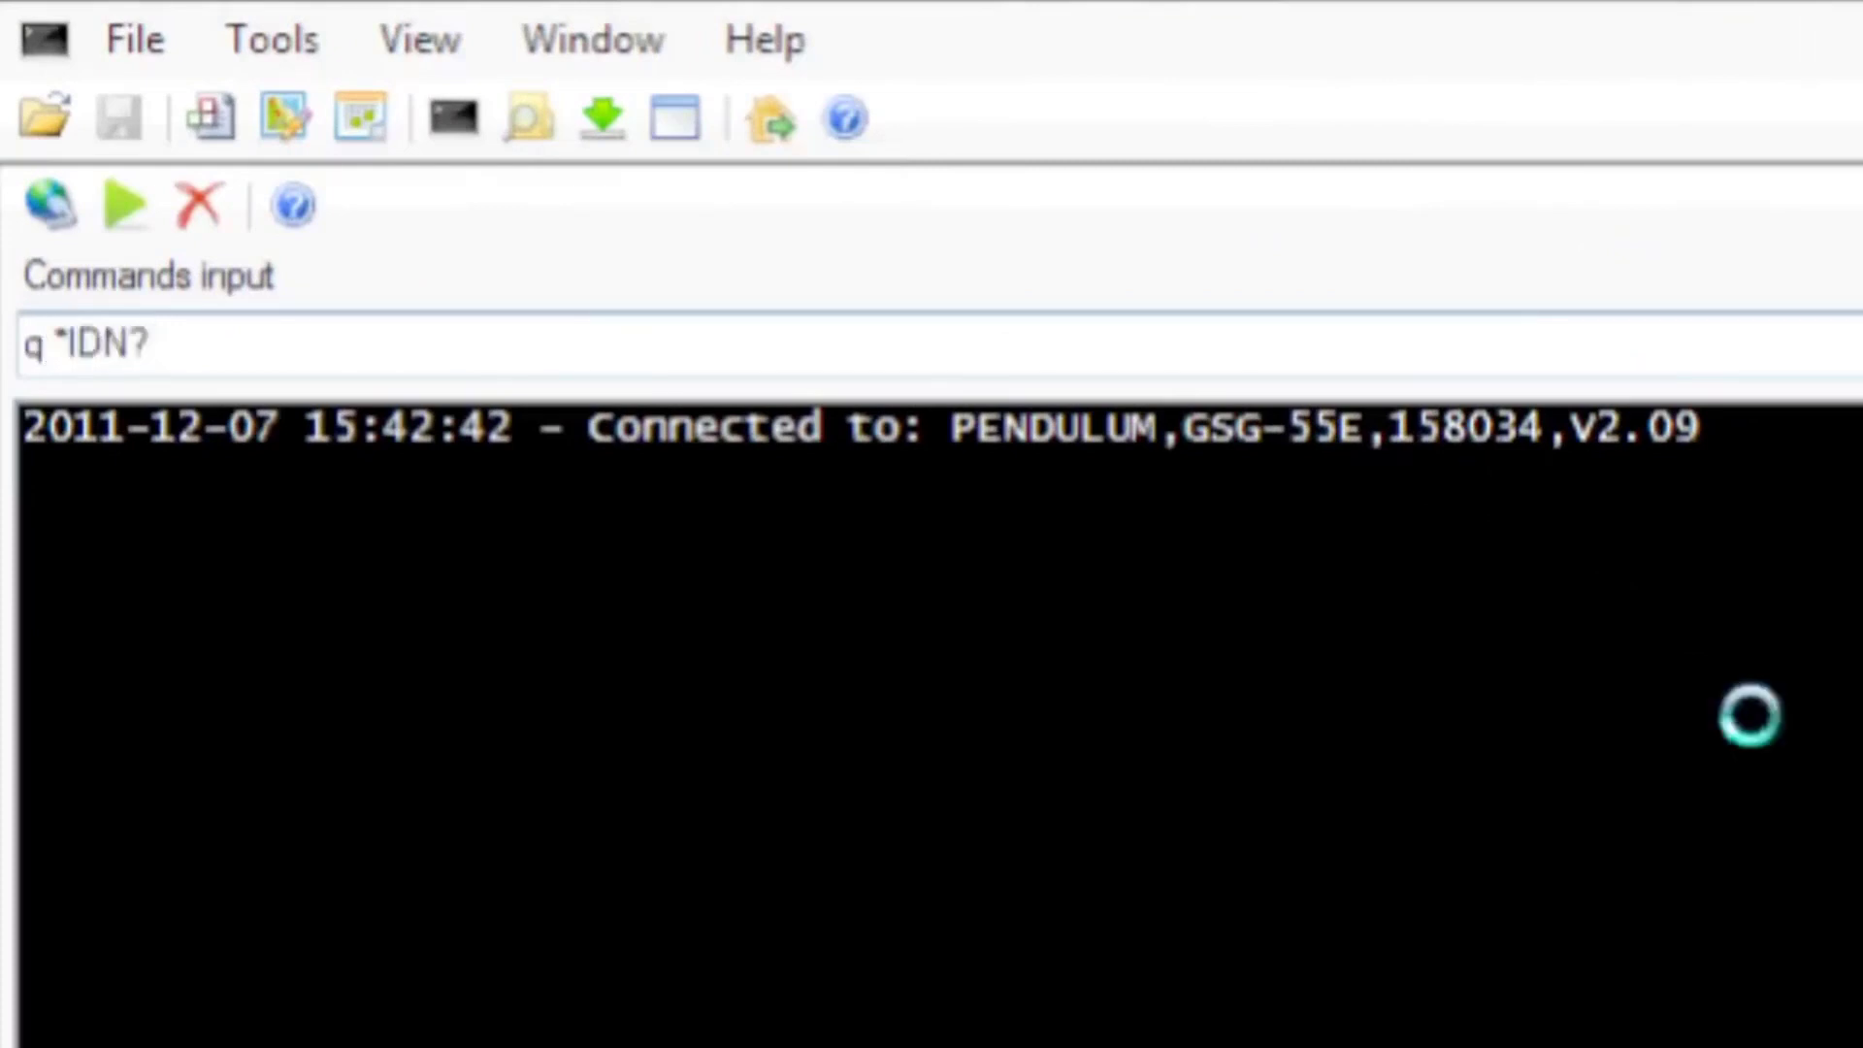
pyautogui.press('Return')
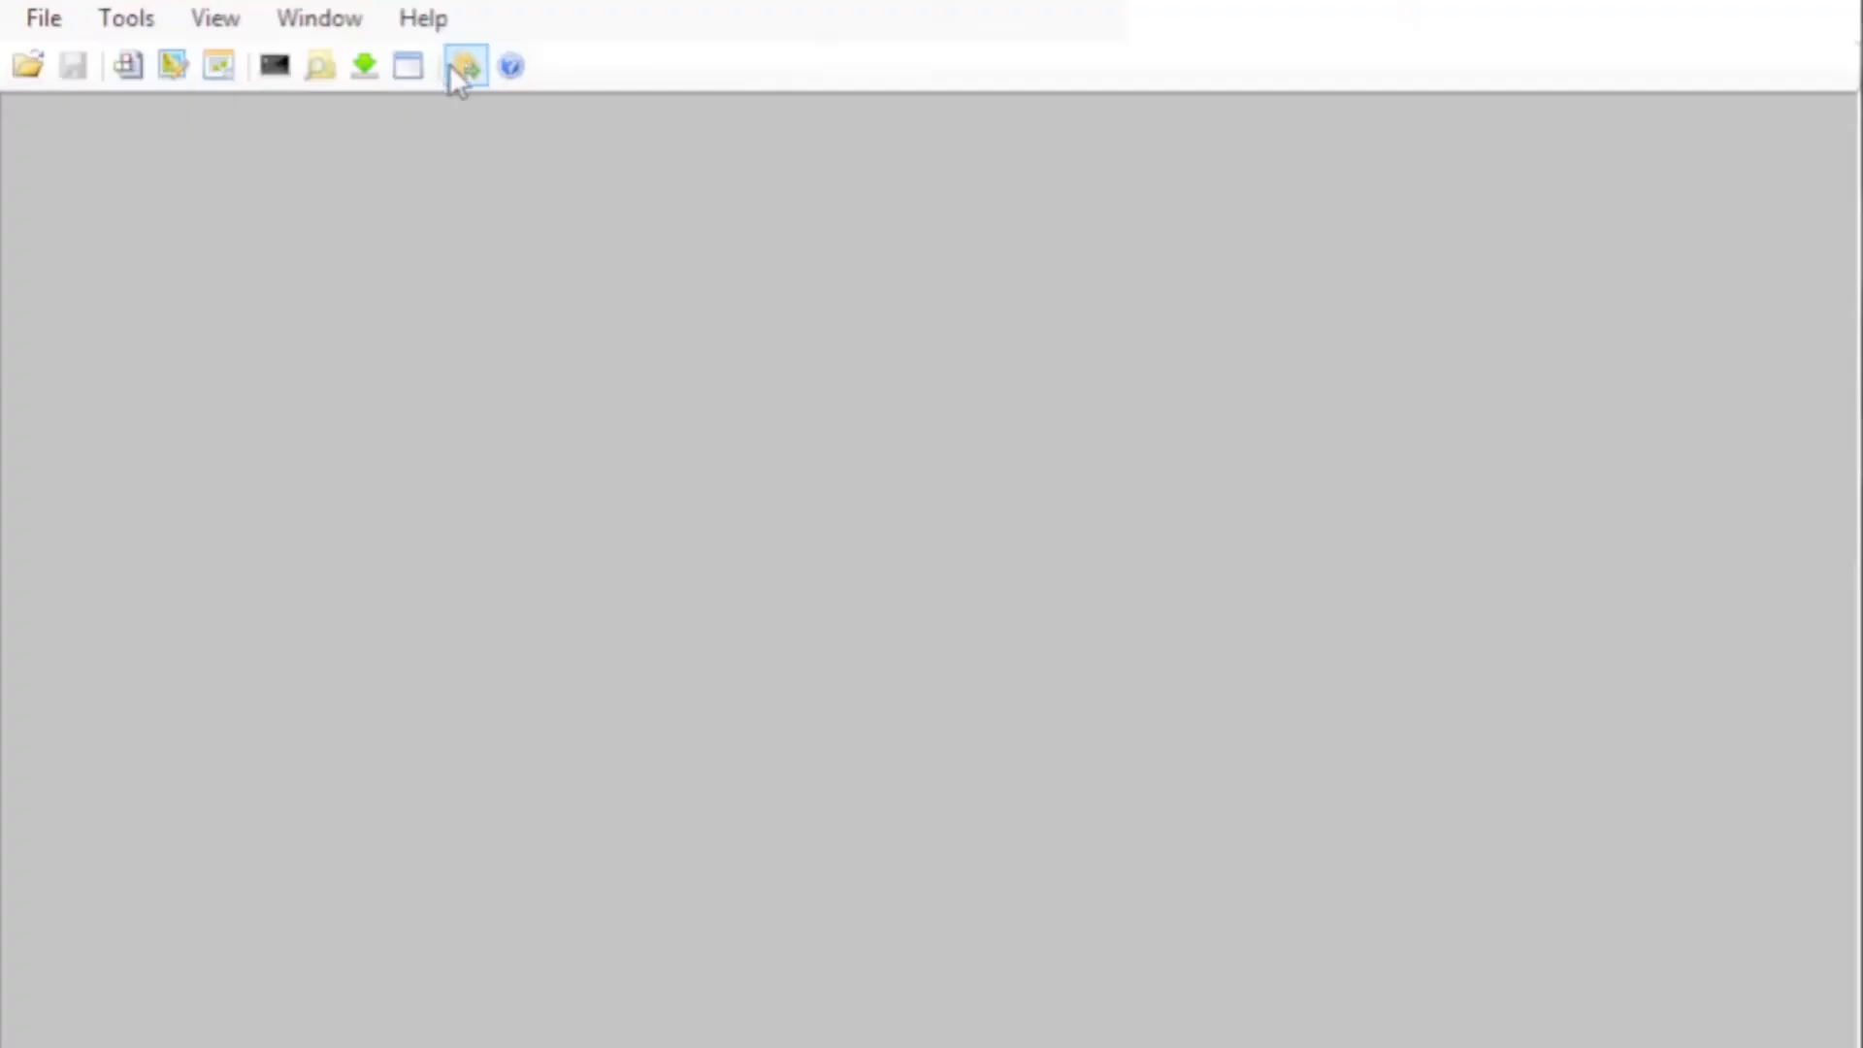
# Step: Open the File Manager in a maximized window and connect it to the TCPIP instrument at 10.2.100.91
pyautogui.click(771, 118)
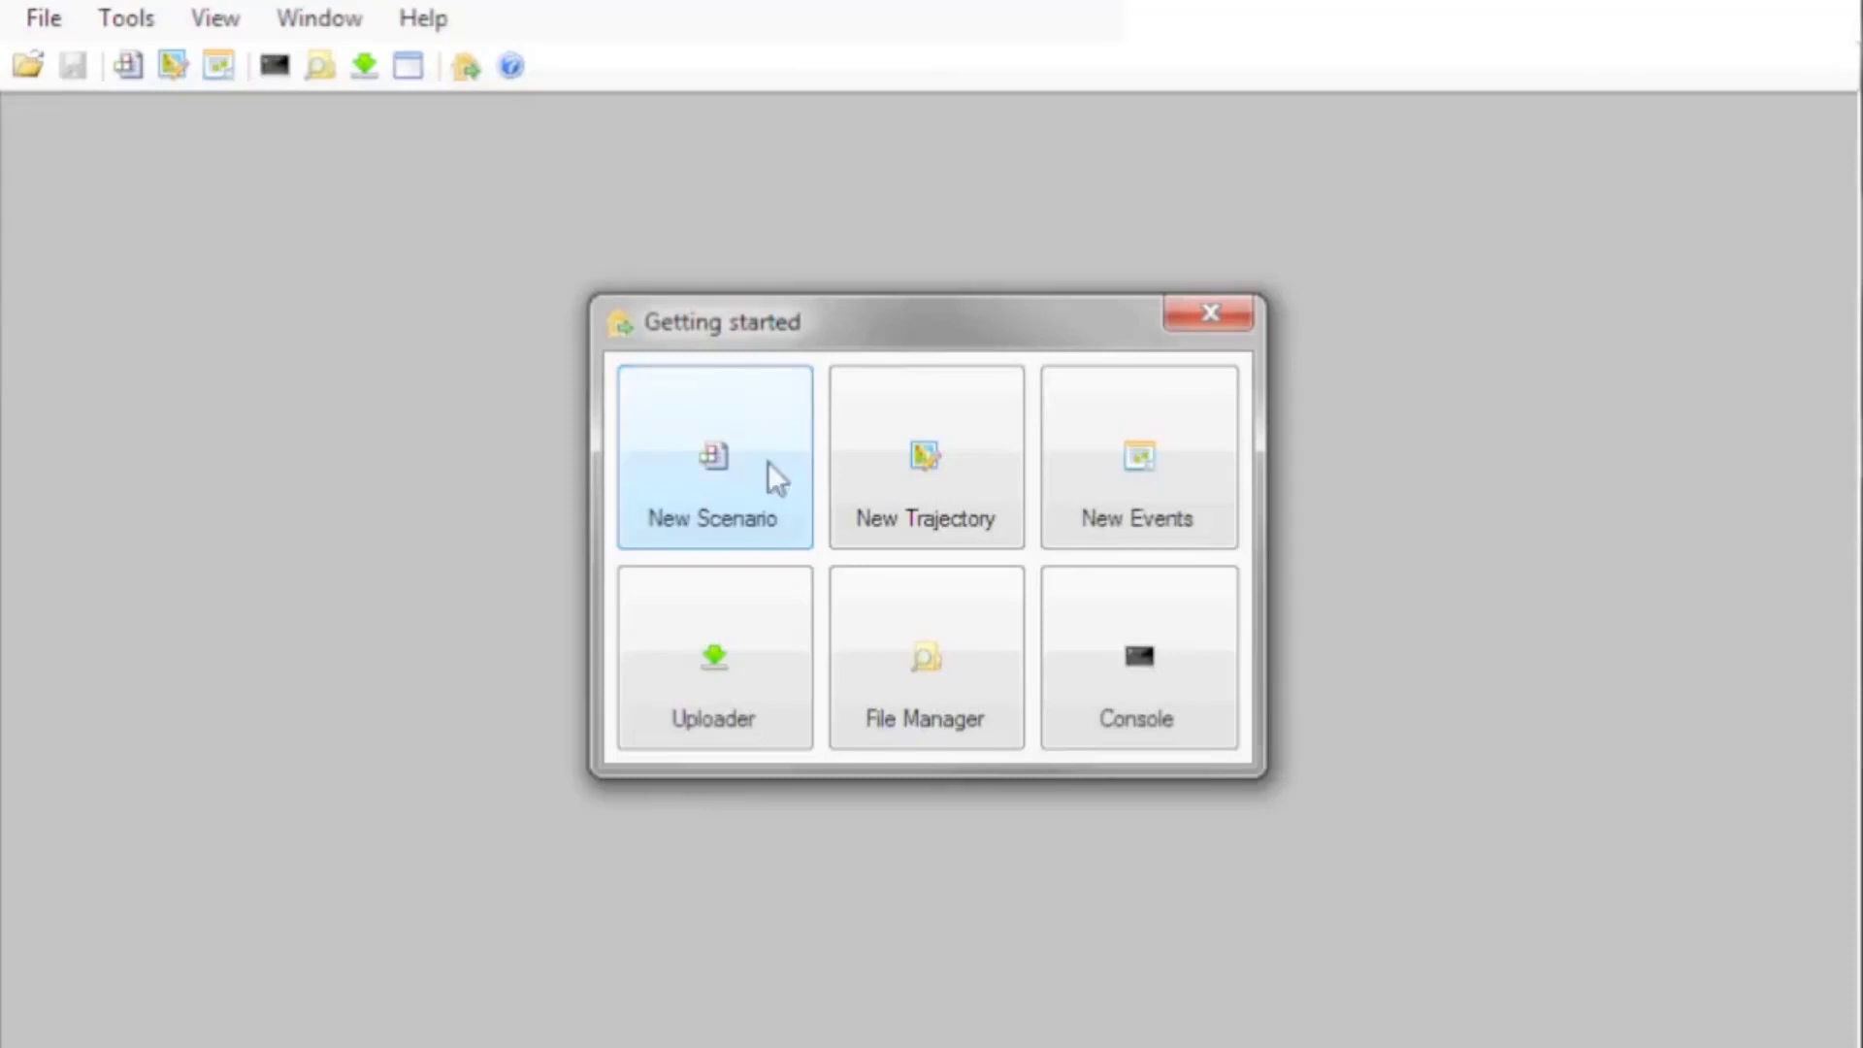
pyautogui.click(990, 656)
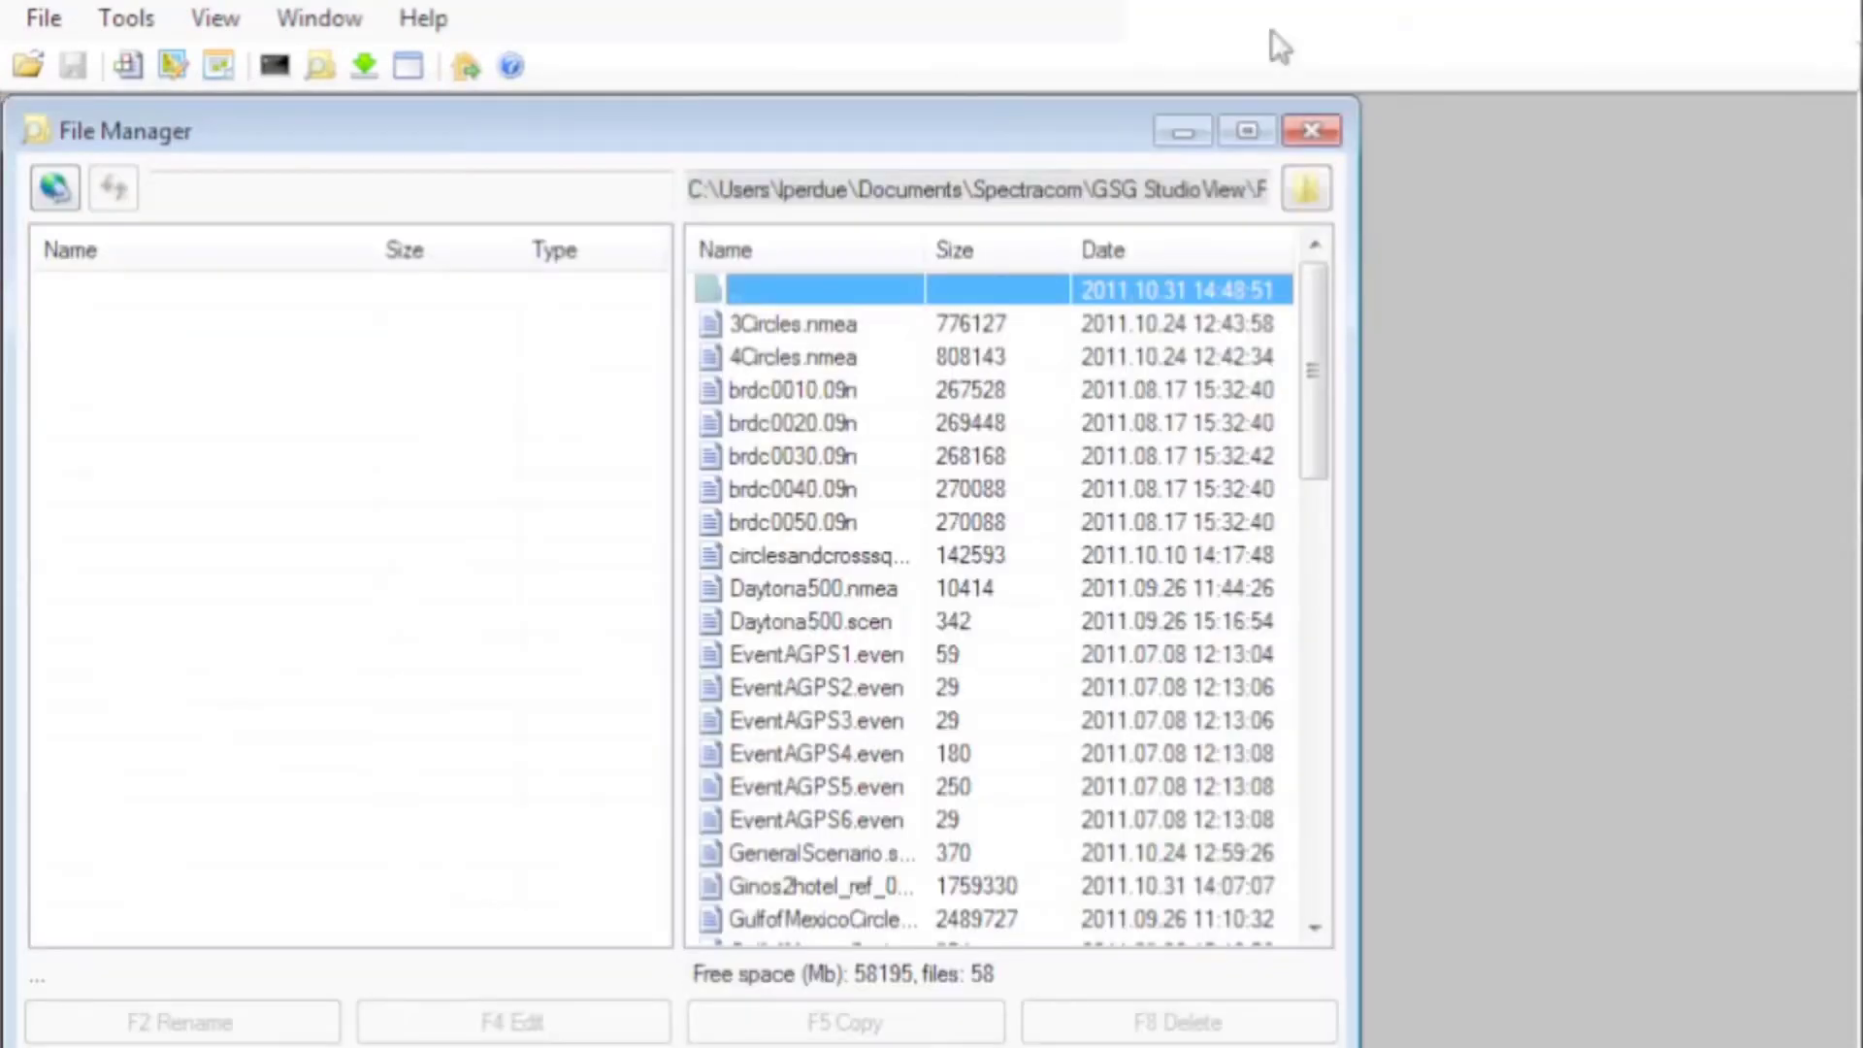
pyautogui.click(1248, 131)
pyautogui.click(39, 128)
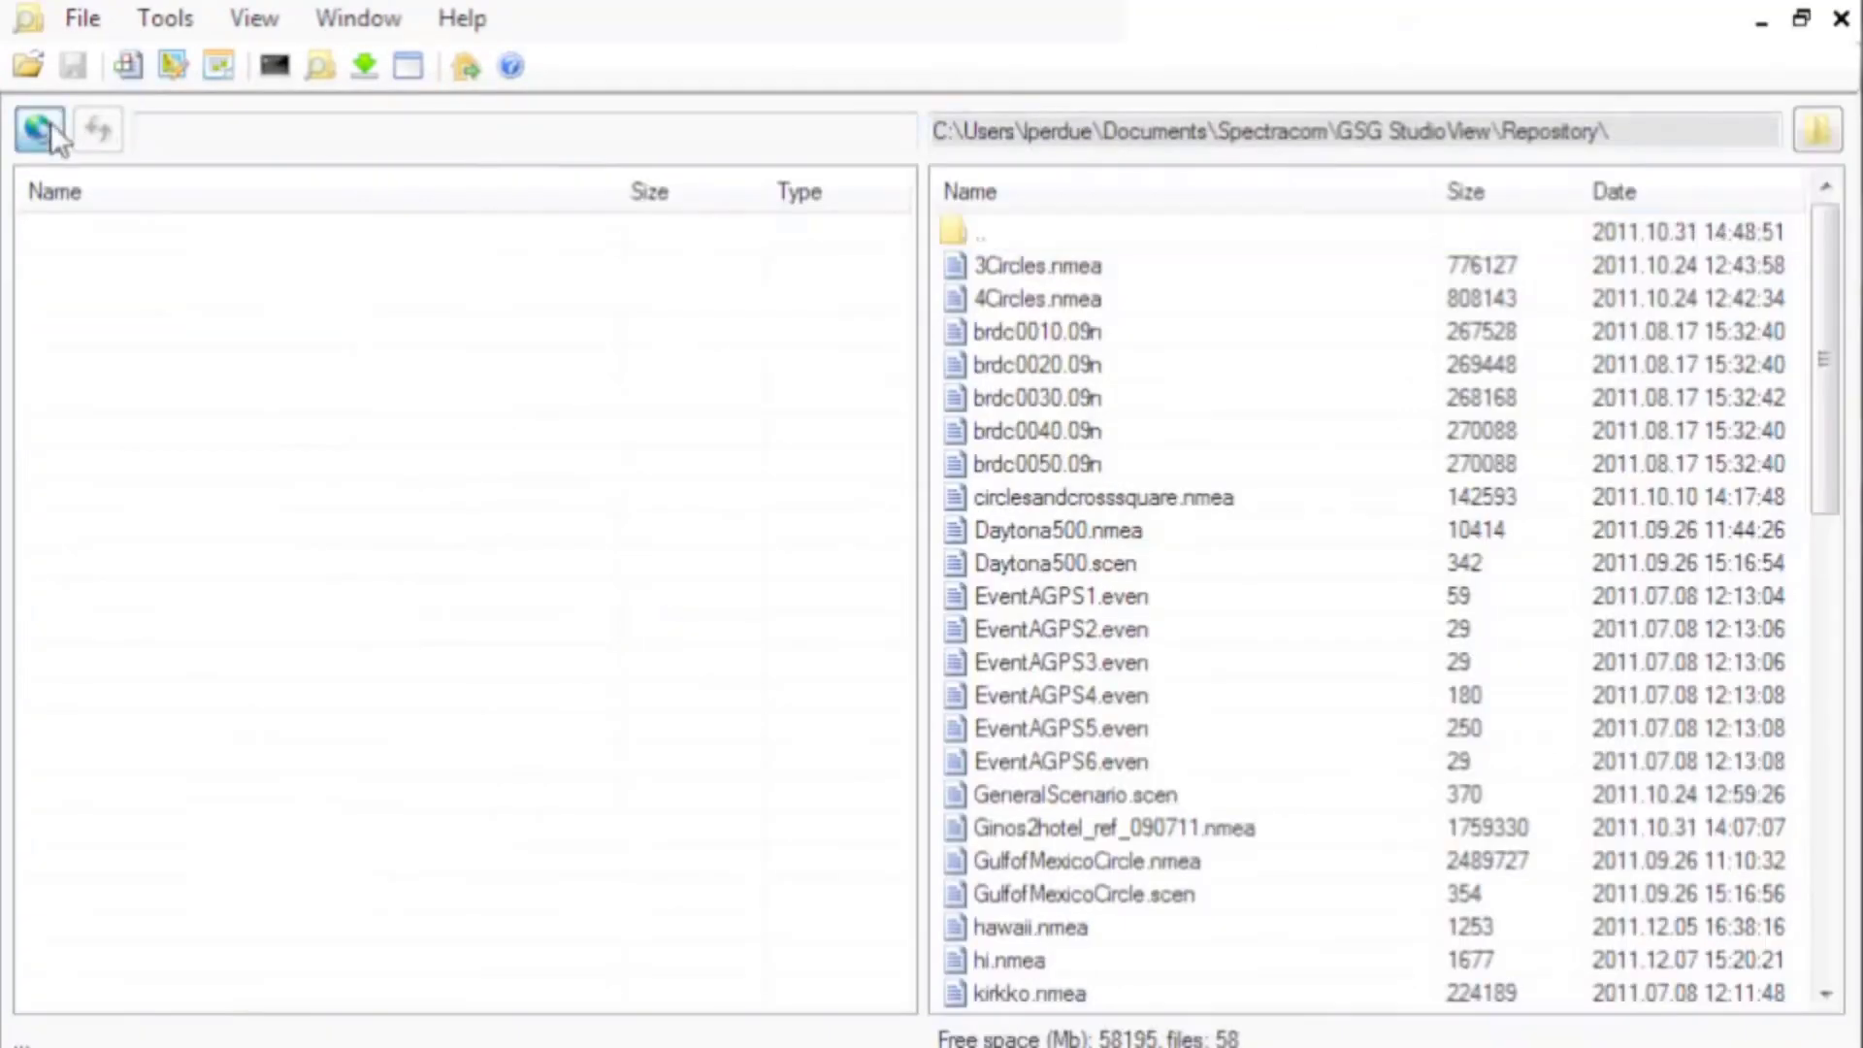
pyautogui.click(499, 415)
pyautogui.click(1140, 782)
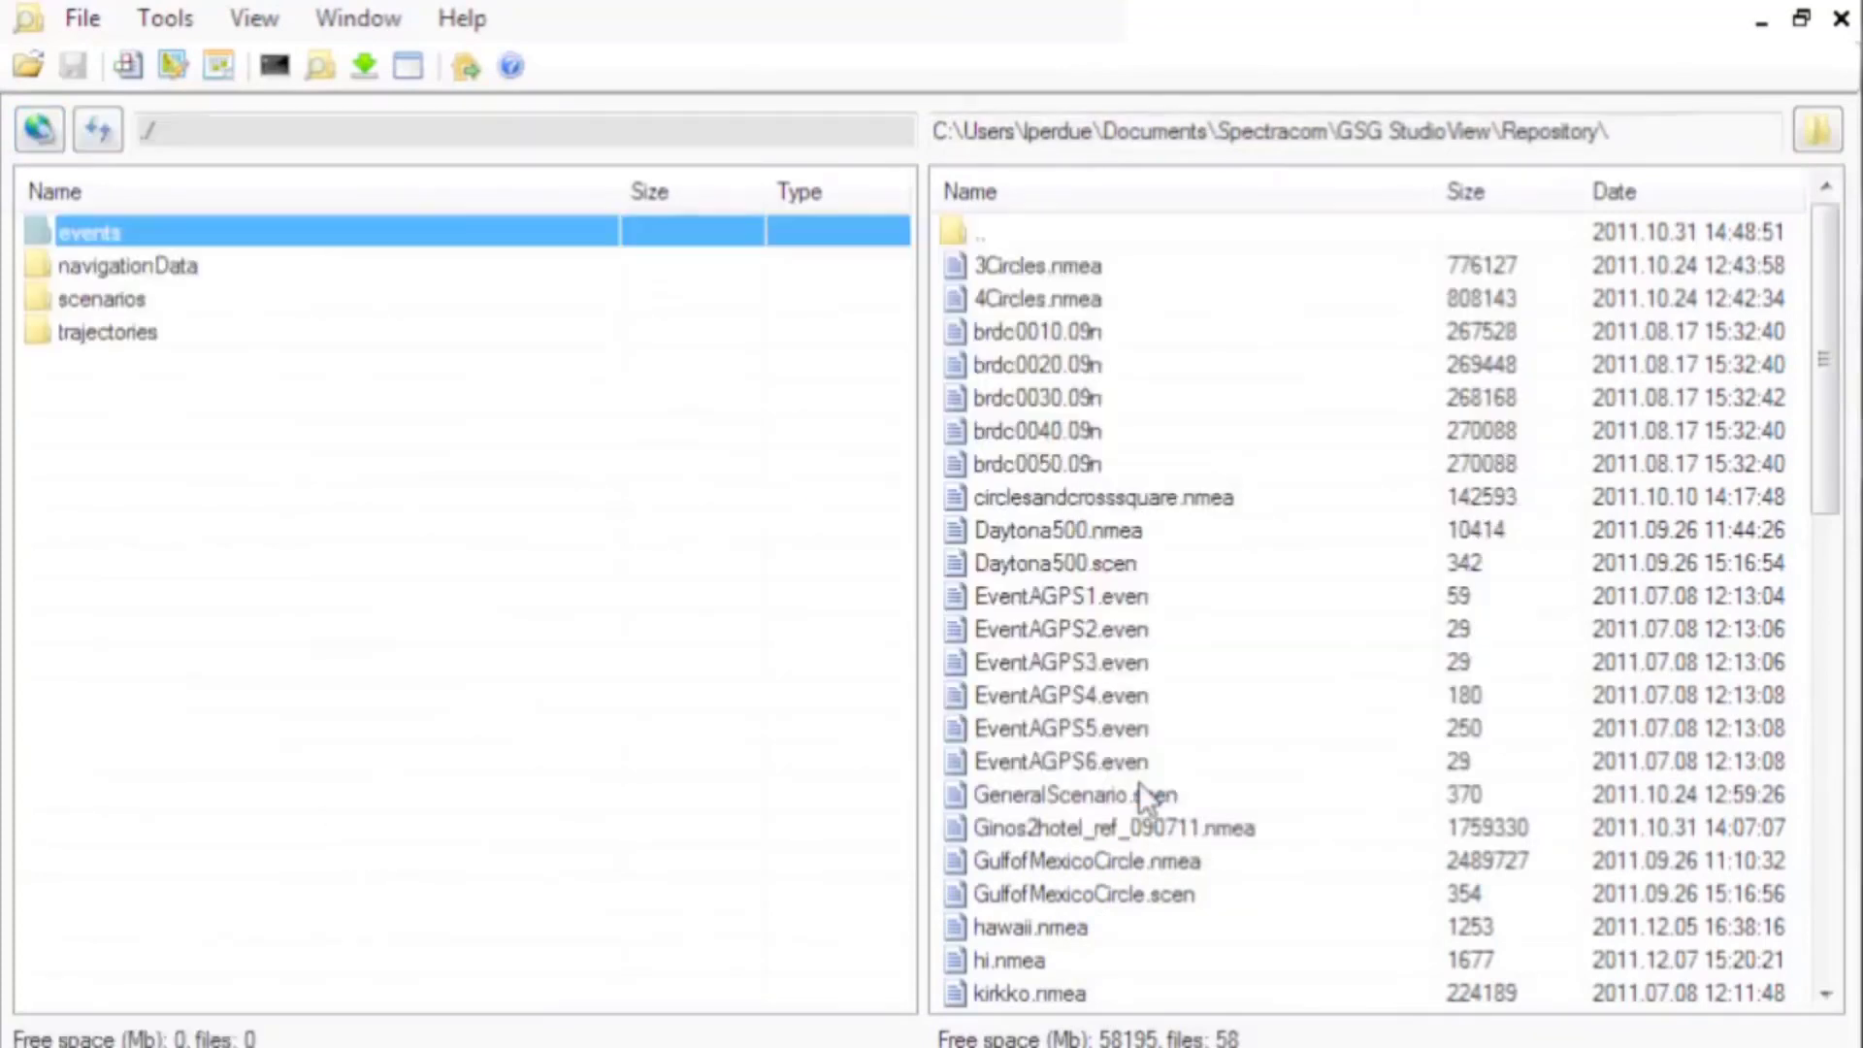
# Step: Copy rocket.nmea from the local Repository folder into the instrument's trajectories folder
pyautogui.doubleClick(105, 335)
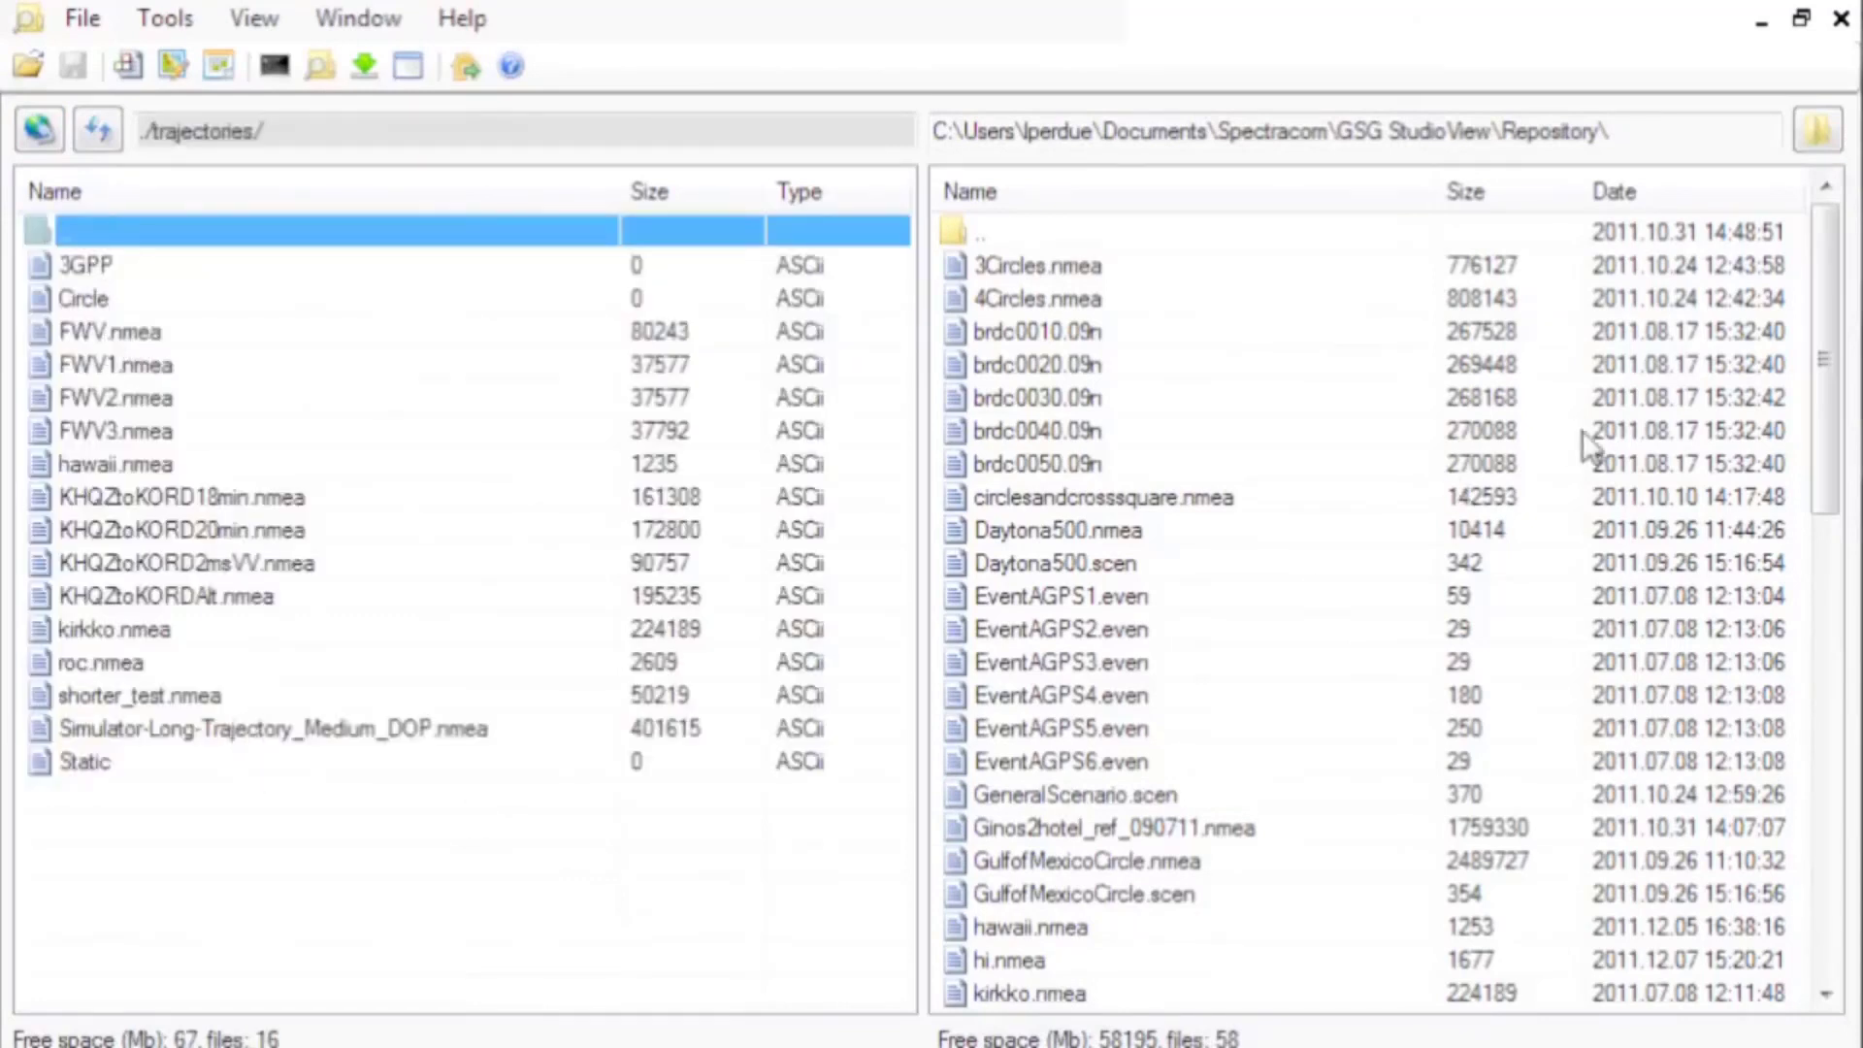
pyautogui.moveTo(1834, 320); pyautogui.dragTo(1843, 811)
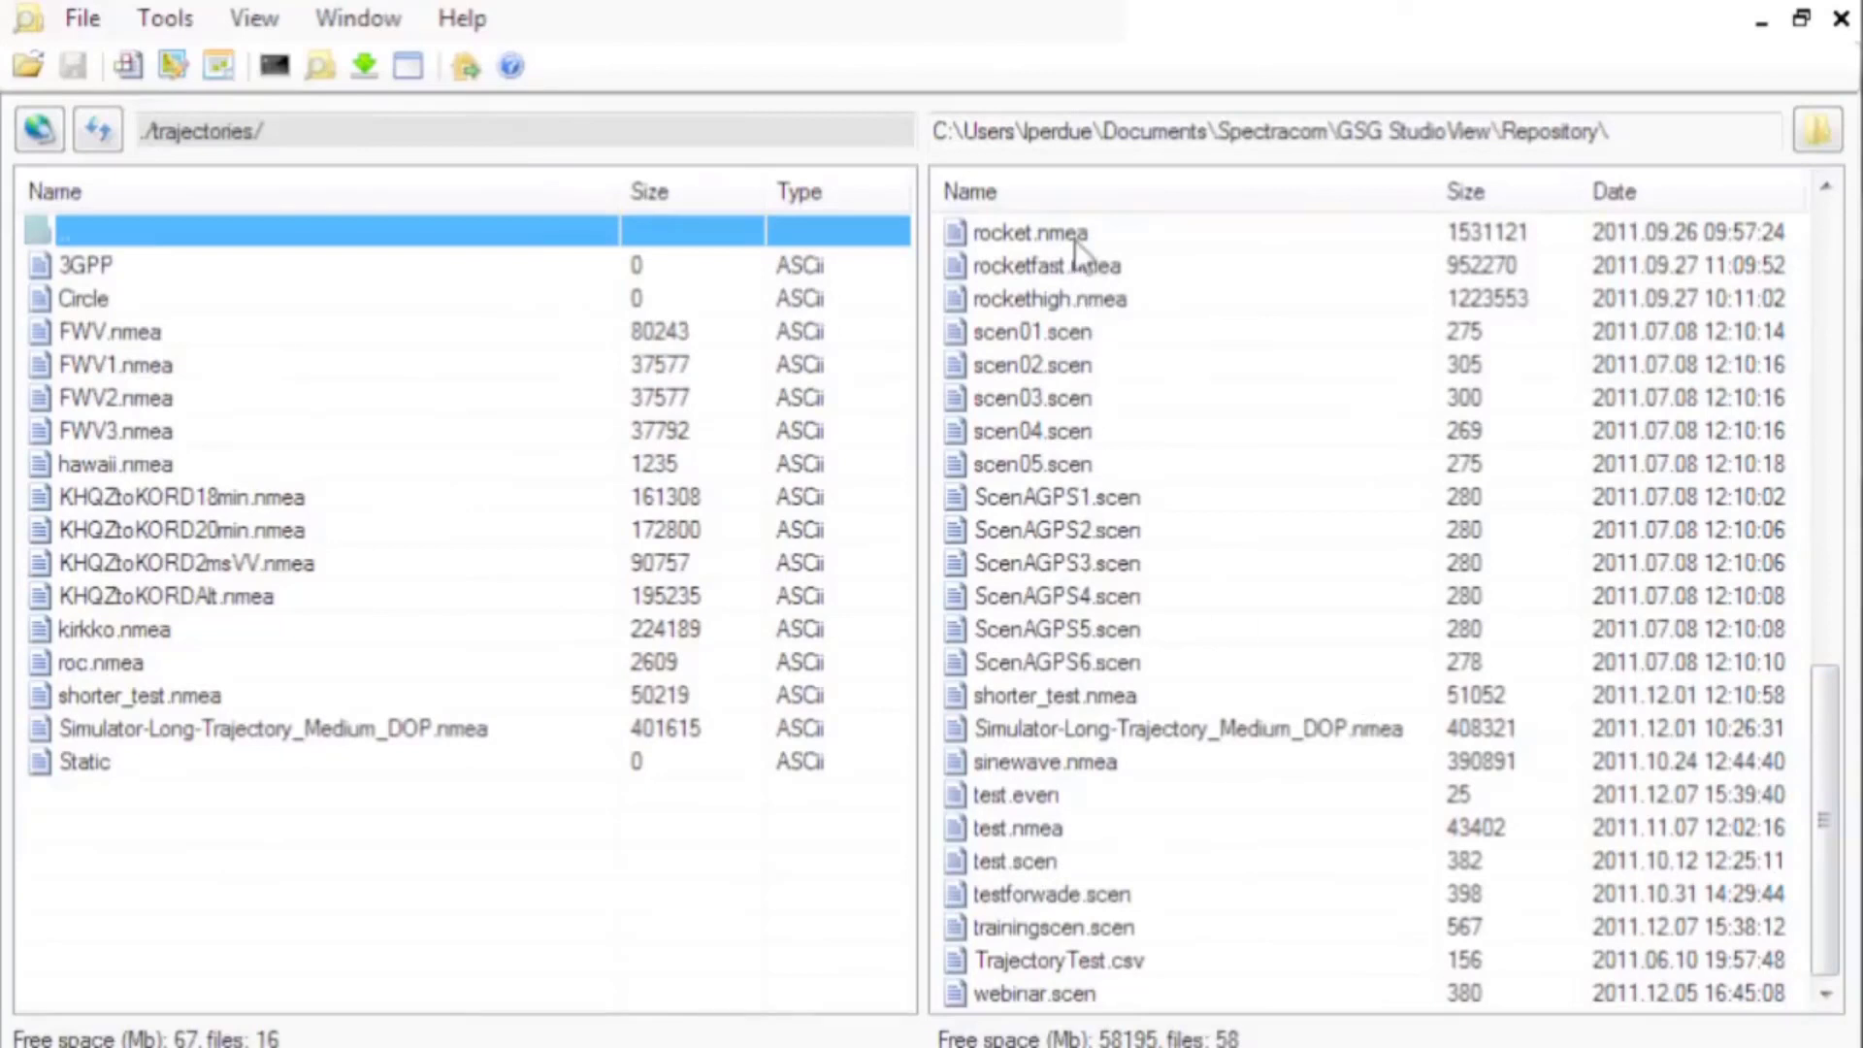
pyautogui.moveTo(1069, 231); pyautogui.dragTo(884, 856)
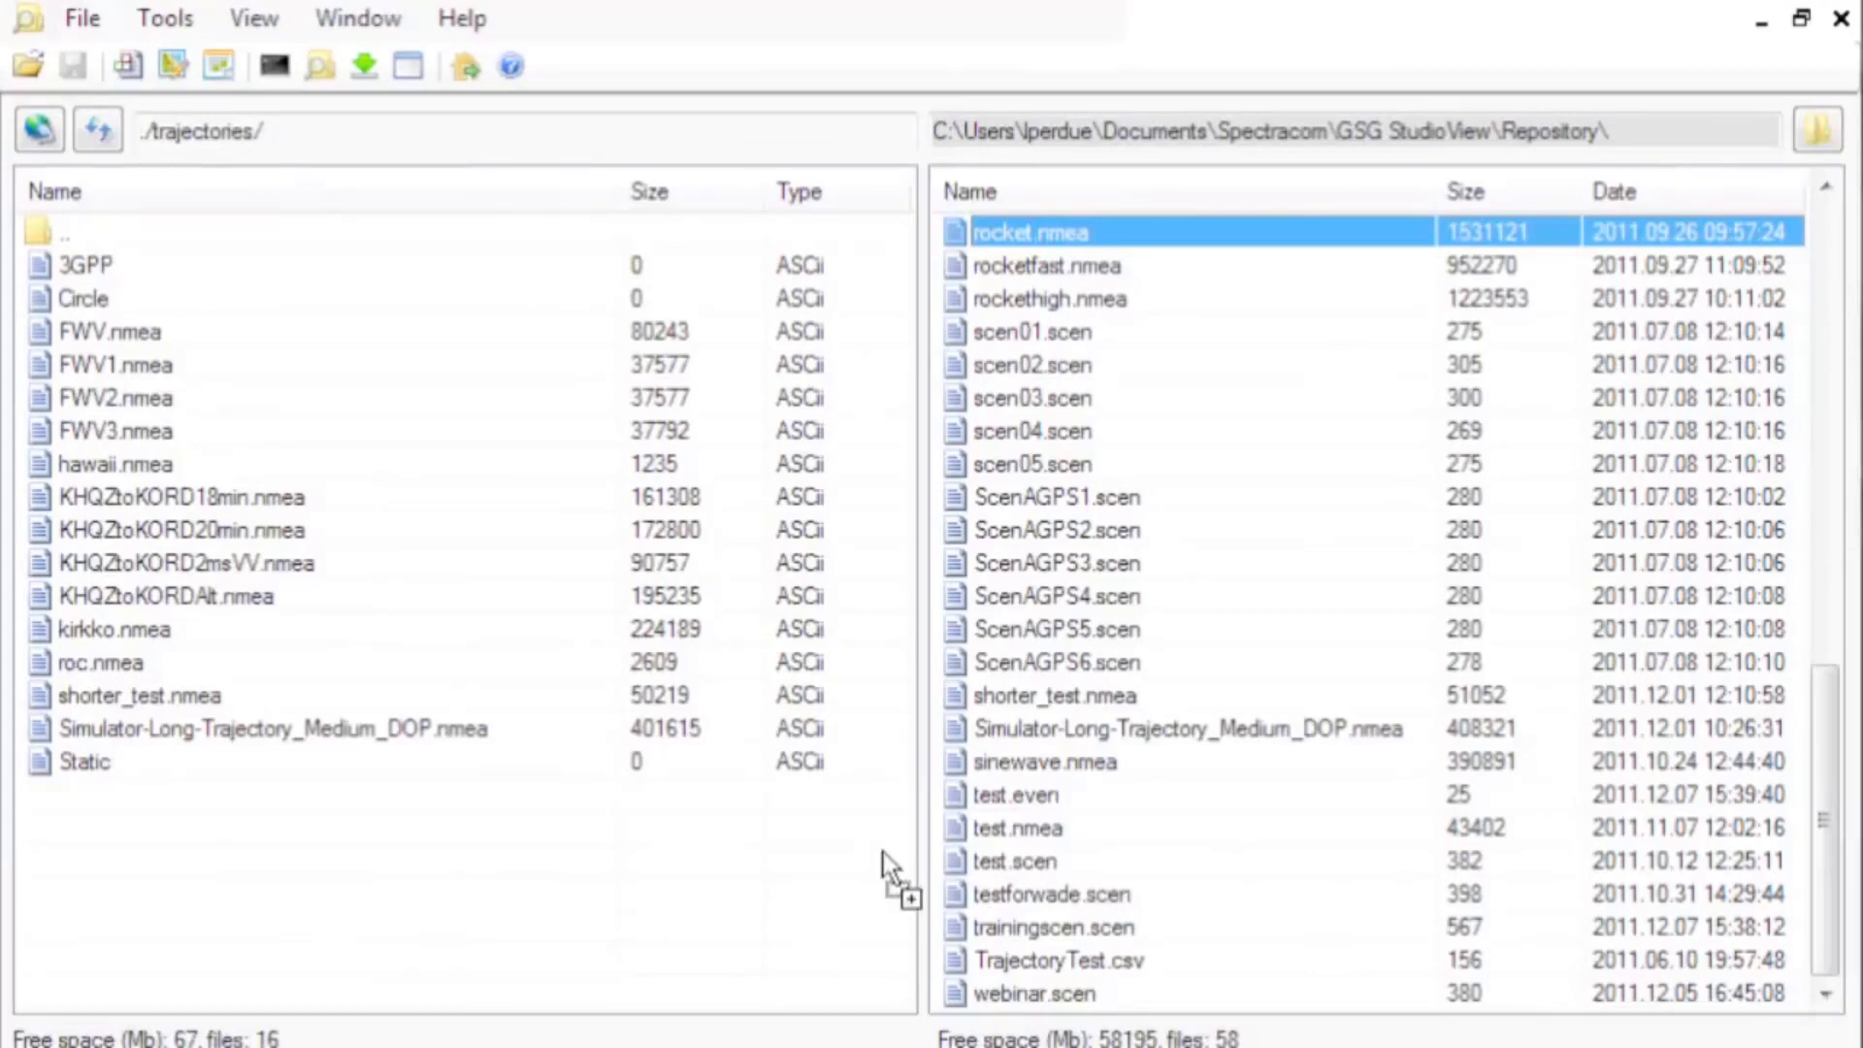
pyautogui.moveTo(885, 863); pyautogui.dragTo(886, 869)
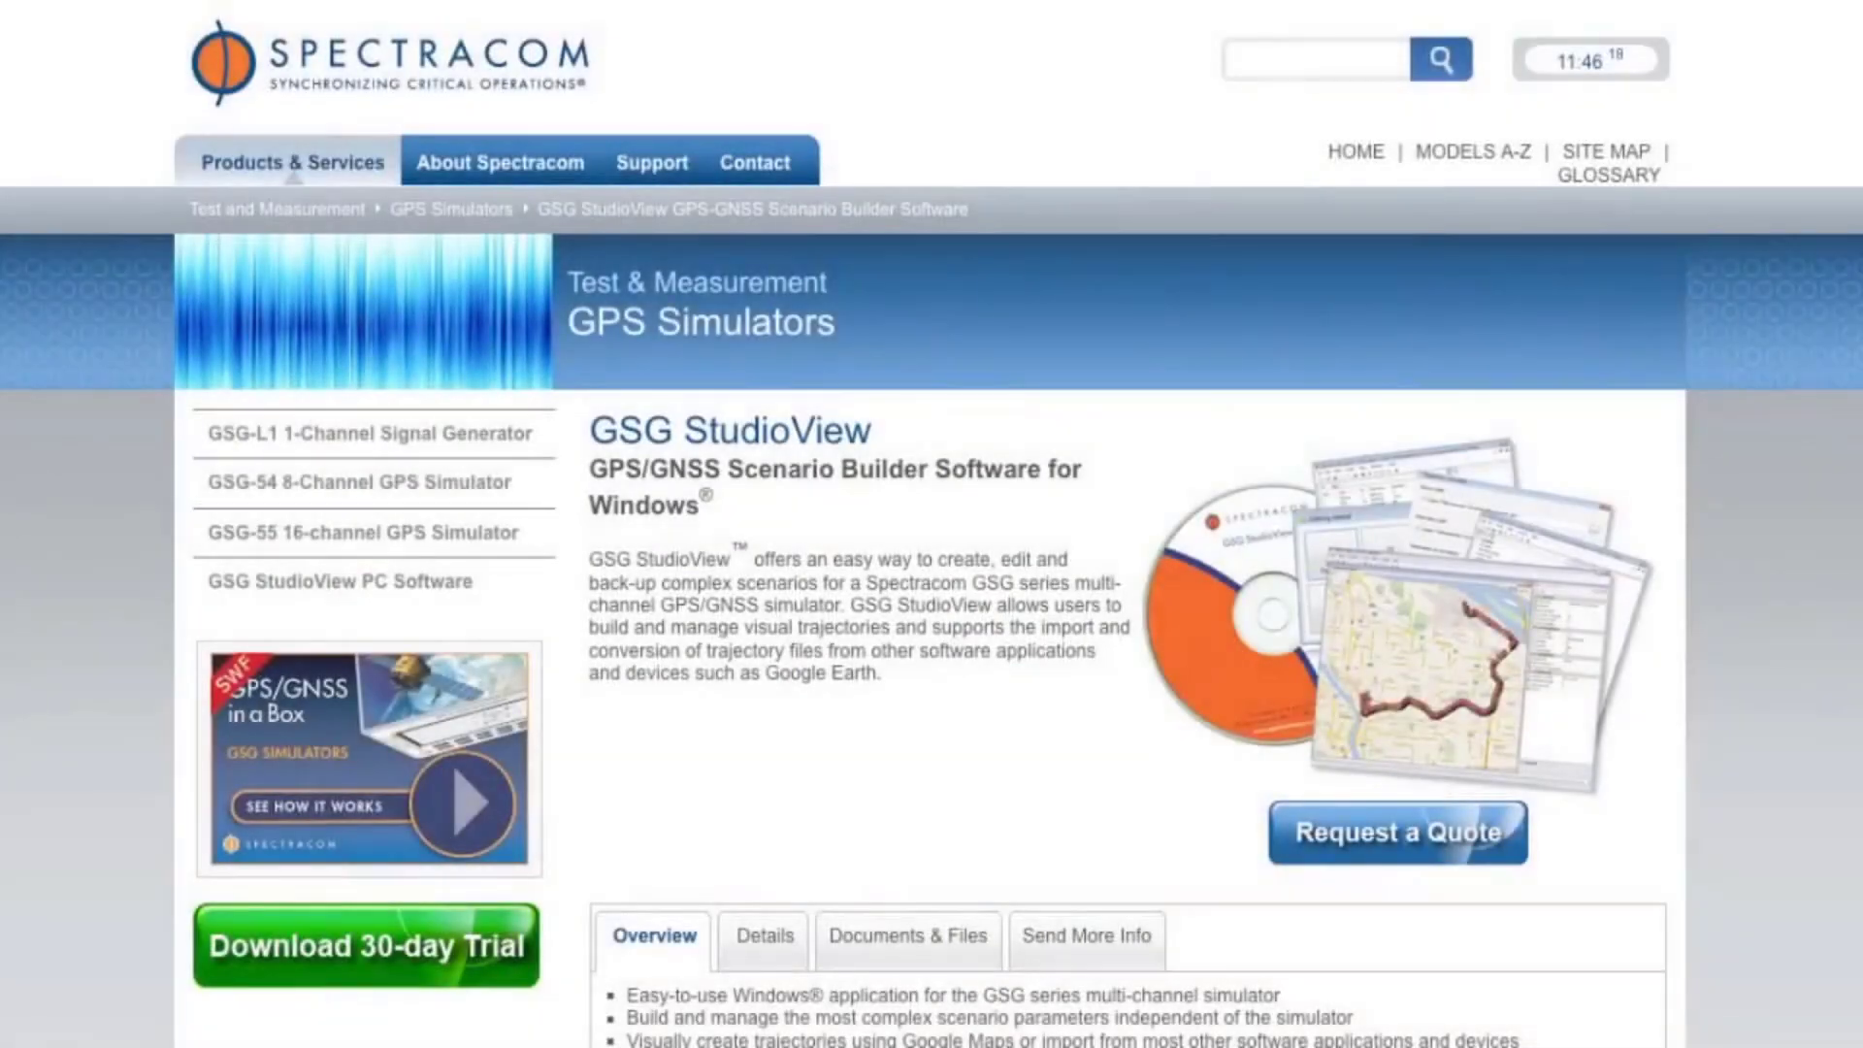